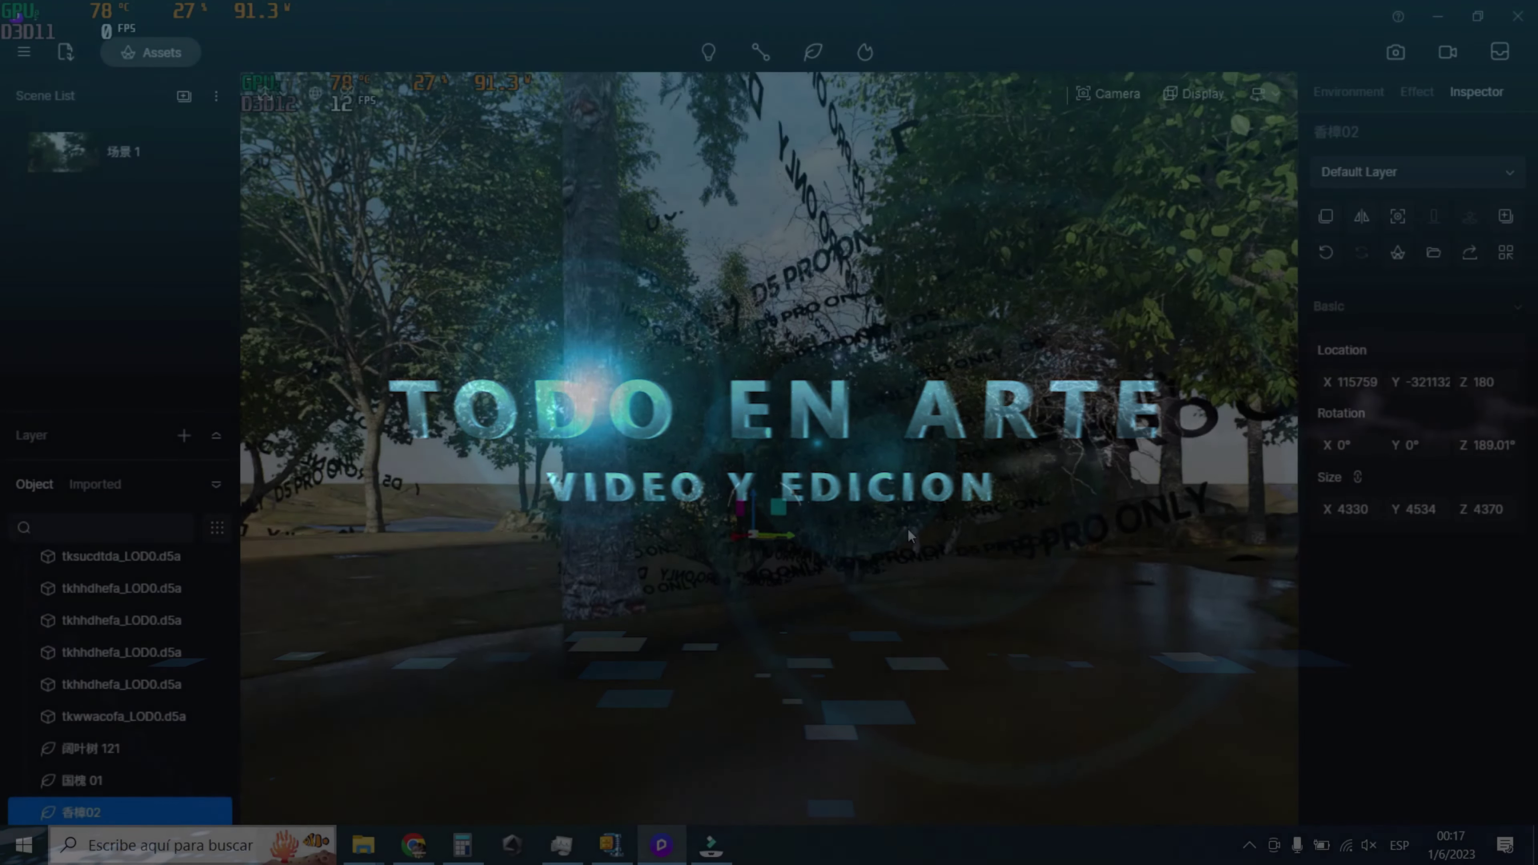
Fly forward through the trees and turn toward the stream between the two rocky banks
scroll(907, 527, "up", 2)
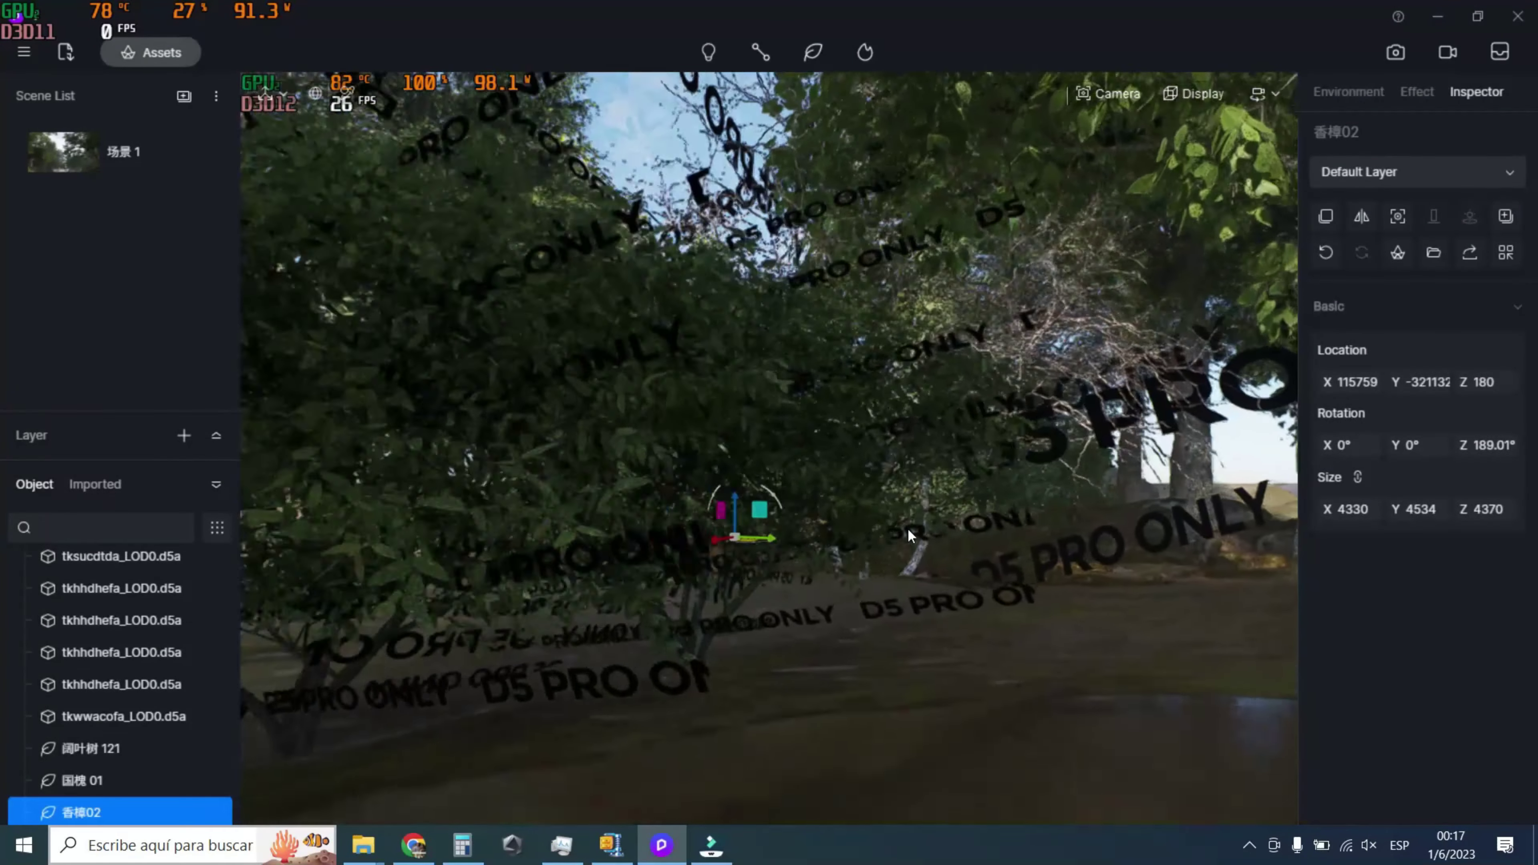
scroll(907, 528, "up", 2)
scroll(907, 527, "up", 2)
scroll(907, 527, "up", 2)
scroll(907, 528, "up", 2)
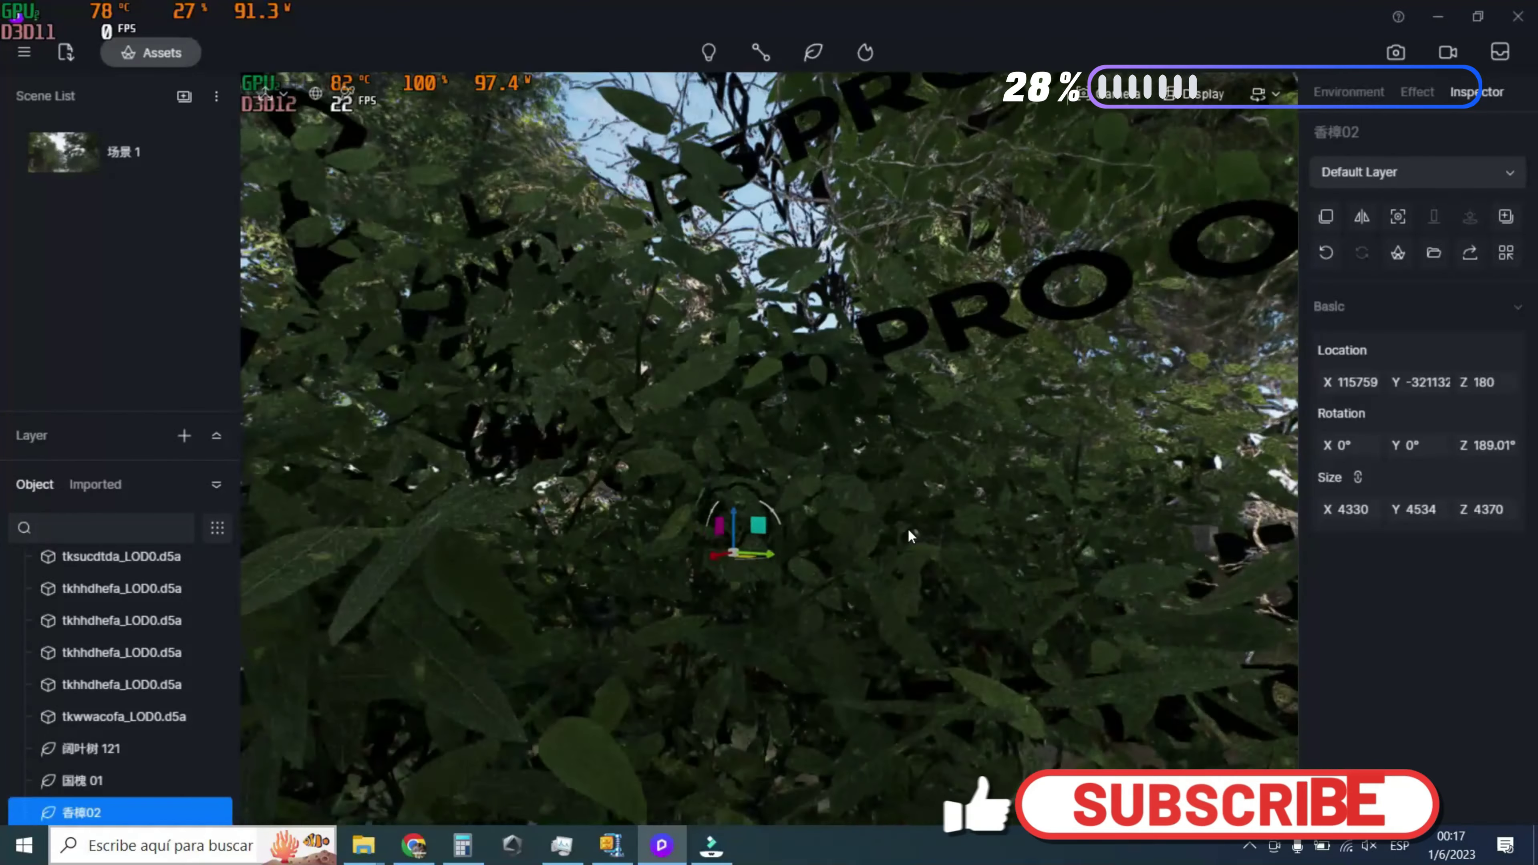
scroll(907, 528, "up", 2)
scroll(907, 527, "up", 2)
scroll(875, 561, "up", 2)
scroll(902, 561, "up", 2)
scroll(981, 563, "up", 2)
scroll(1036, 581, "up", 2)
scroll(1037, 605, "up", 2)
scroll(754, 553, "up", 2)
scroll(717, 552, "up", 2)
scroll(920, 547, "up", 2)
scroll(963, 539, "up", 2)
scroll(965, 542, "down", 2)
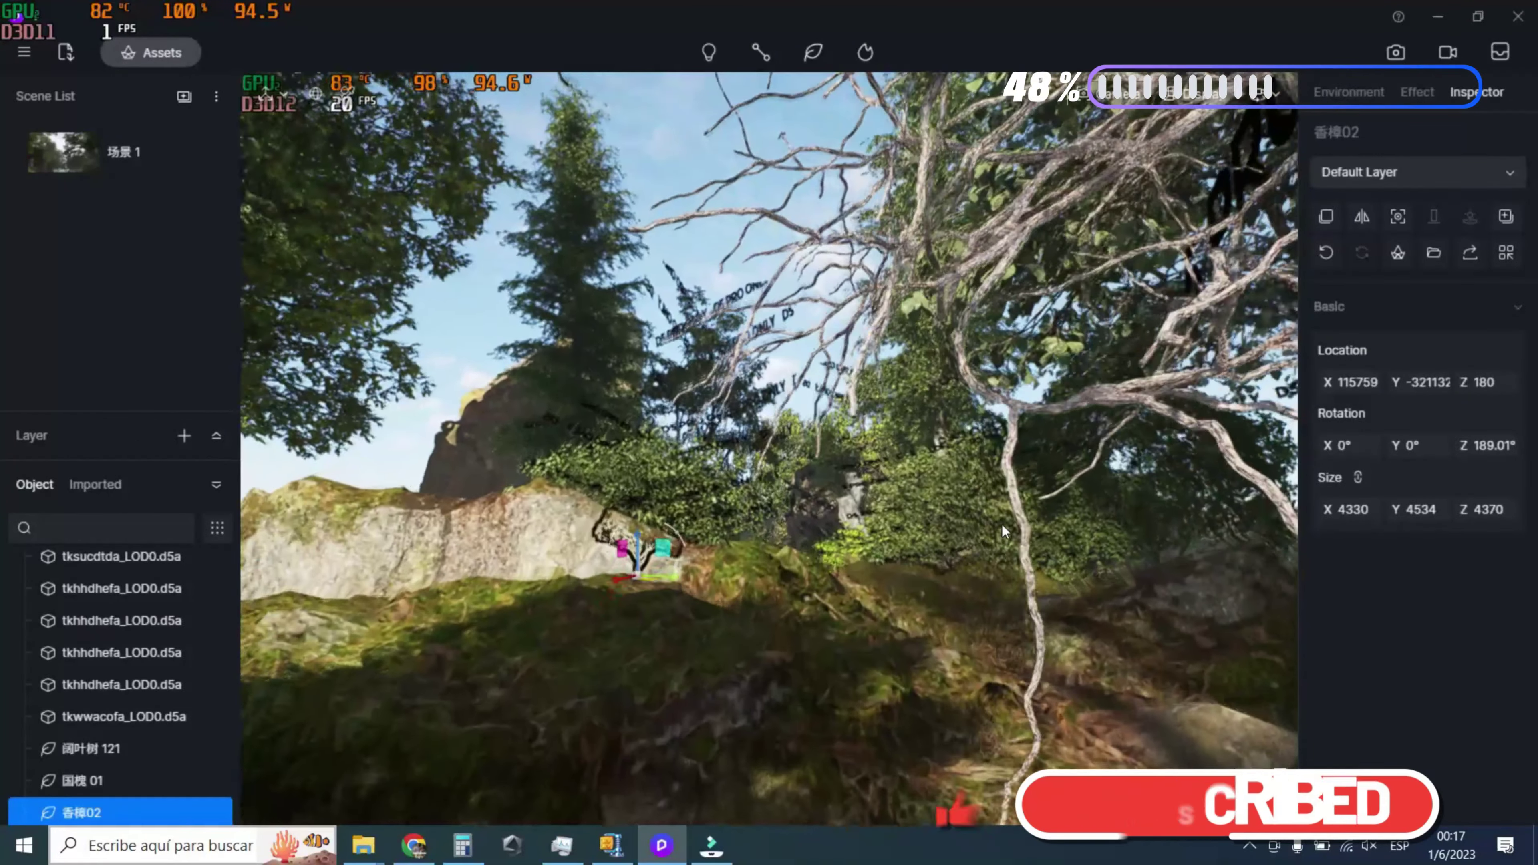
scroll(1001, 522, "down", 2)
scroll(1001, 523, "down", 2)
scroll(867, 538, "down", 2)
scroll(866, 539, "up", 2)
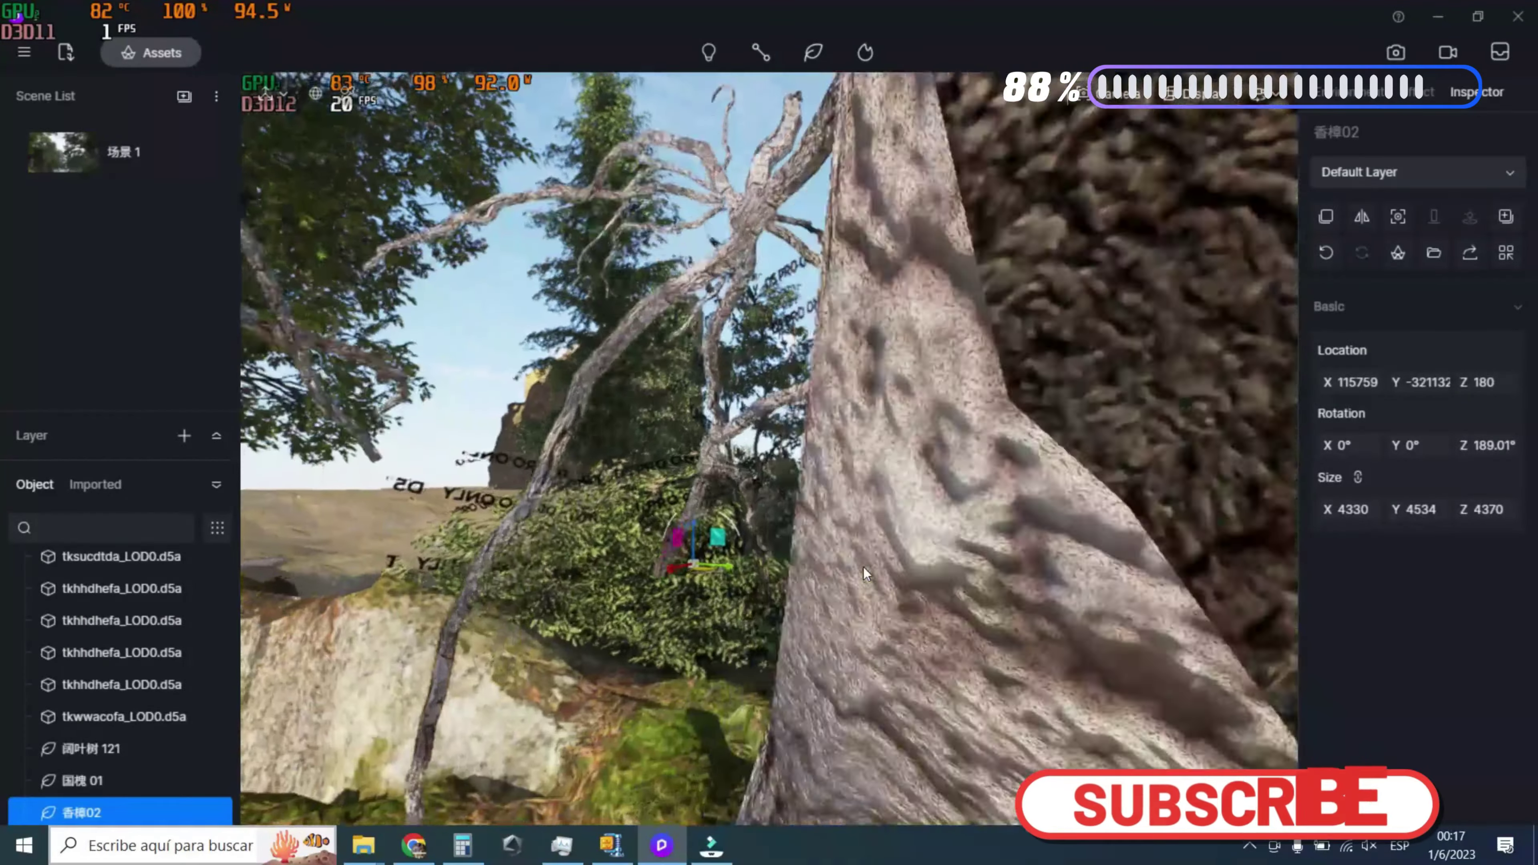
scroll(863, 568, "up", 2)
scroll(863, 567, "up", 2)
scroll(871, 563, "down", 2)
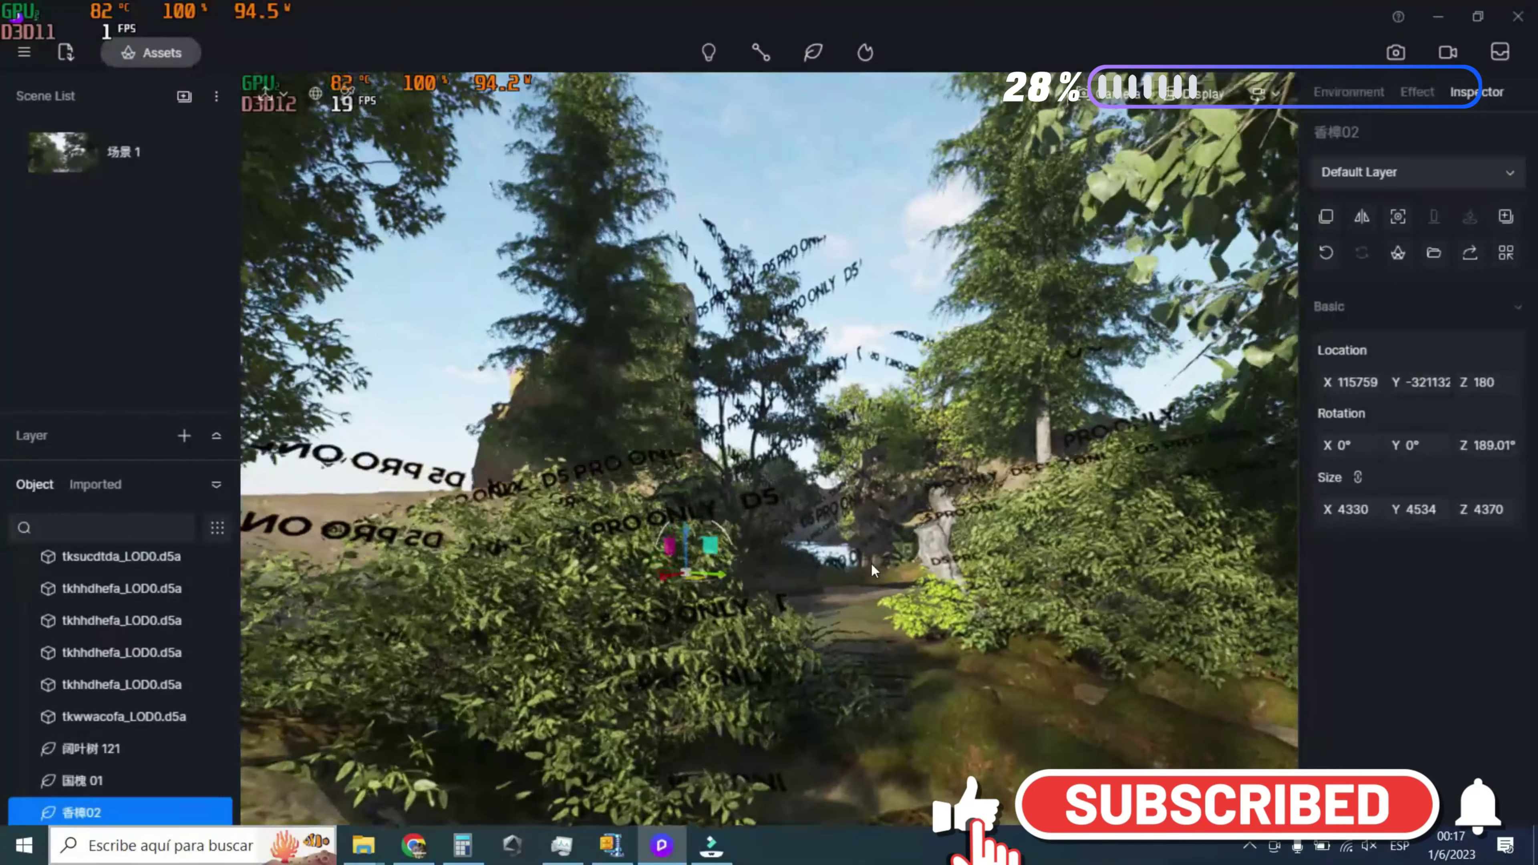
scroll(871, 562, "down", 2)
scroll(871, 563, "down", 2)
scroll(871, 563, "down", 2)
scroll(871, 562, "up", 2)
scroll(871, 562, "up", 2)
scroll(871, 562, "up", 2)
scroll(871, 563, "up", 2)
scroll(871, 563, "up", 2)
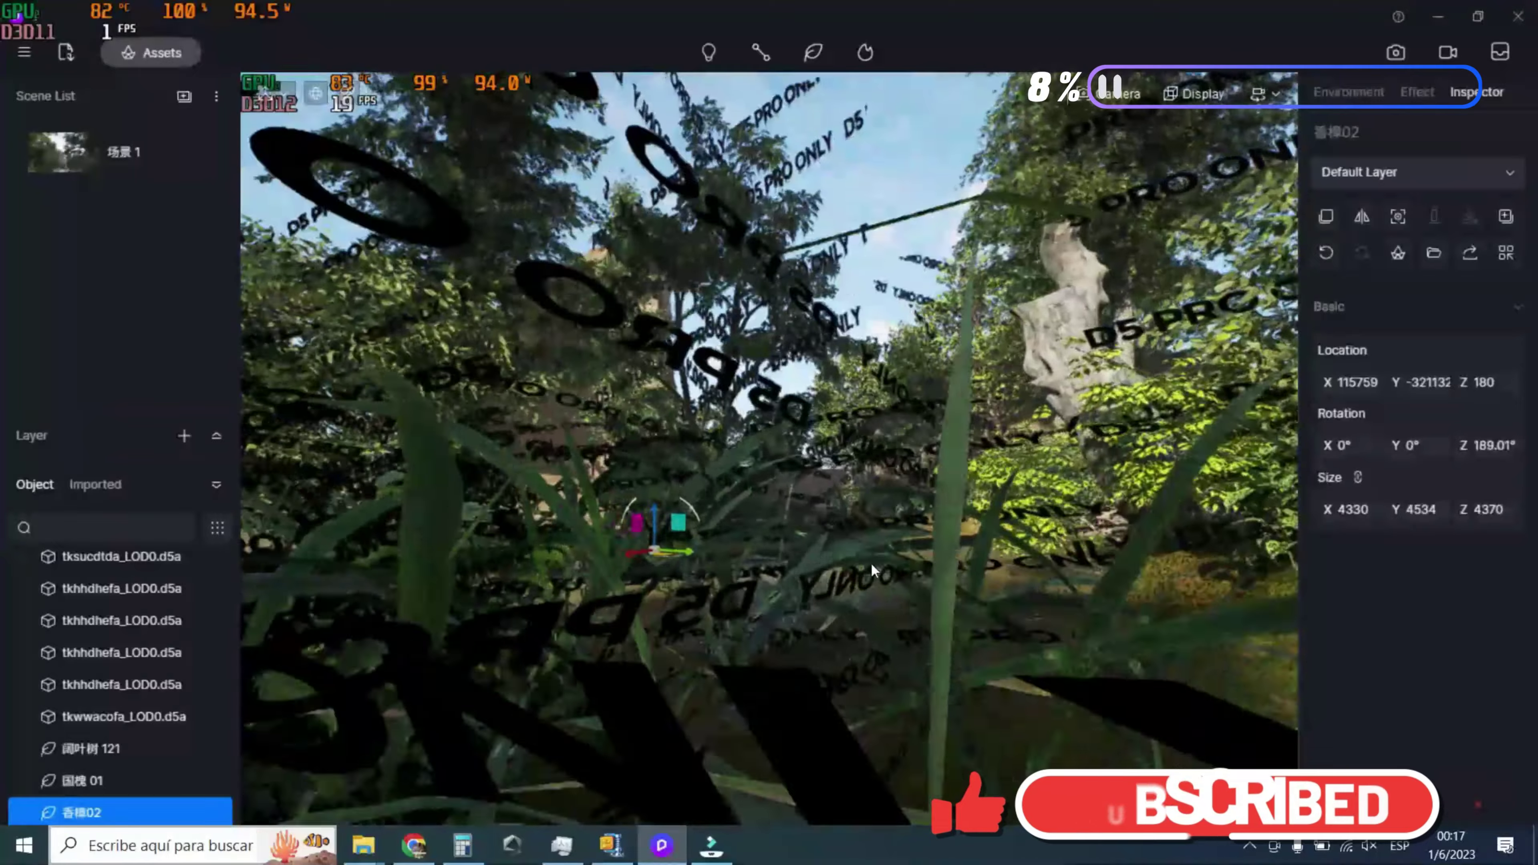
scroll(871, 563, "up", 2)
scroll(871, 563, "up", 2)
scroll(871, 562, "up", 2)
mouse_move(871, 563)
right_mouse_down()
mouse_move(1372, 545)
mouse_move(768, 537)
mouse_move(722, 564)
mouse_move(874, 597)
mouse_move(1192, 544)
mouse_move(954, 539)
mouse_move(911, 578)
mouse_move(963, 583)
mouse_move(706, 582)
mouse_move(825, 521)
mouse_move(808, 438)
mouse_move(734, 442)
mouse_move(652, 560)
mouse_move(640, 513)
mouse_move(989, 518)
right_mouse_up()
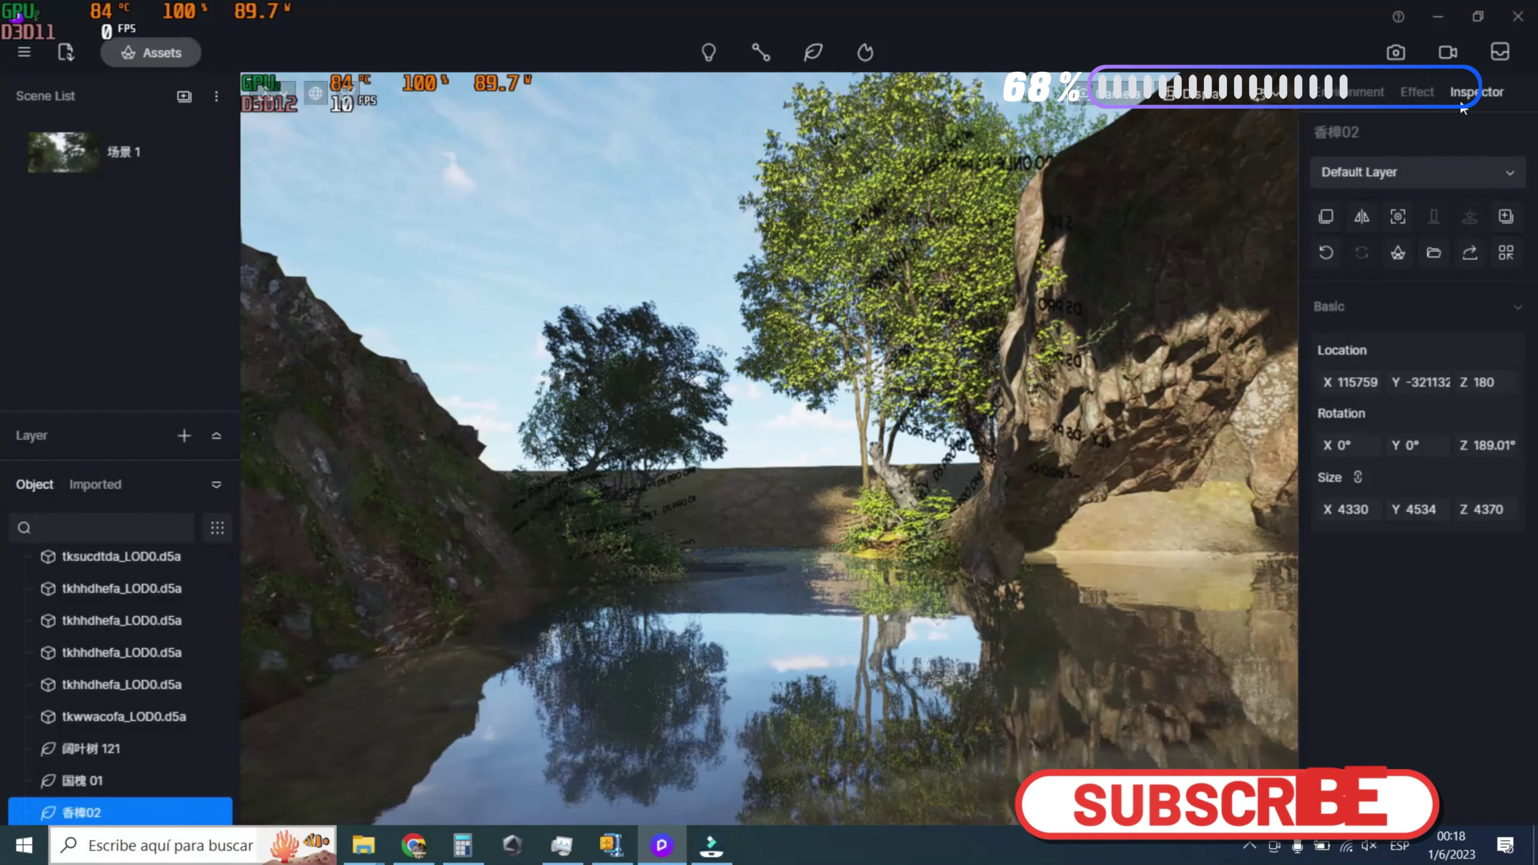
left_click(1366, 91)
Move the sun to 09:10 and set the Sky Light North Offset to 100°
mouse_move(1503, 284)
left_mouse_down()
mouse_move(1460, 251)
mouse_move(1370, 257)
left_mouse_up()
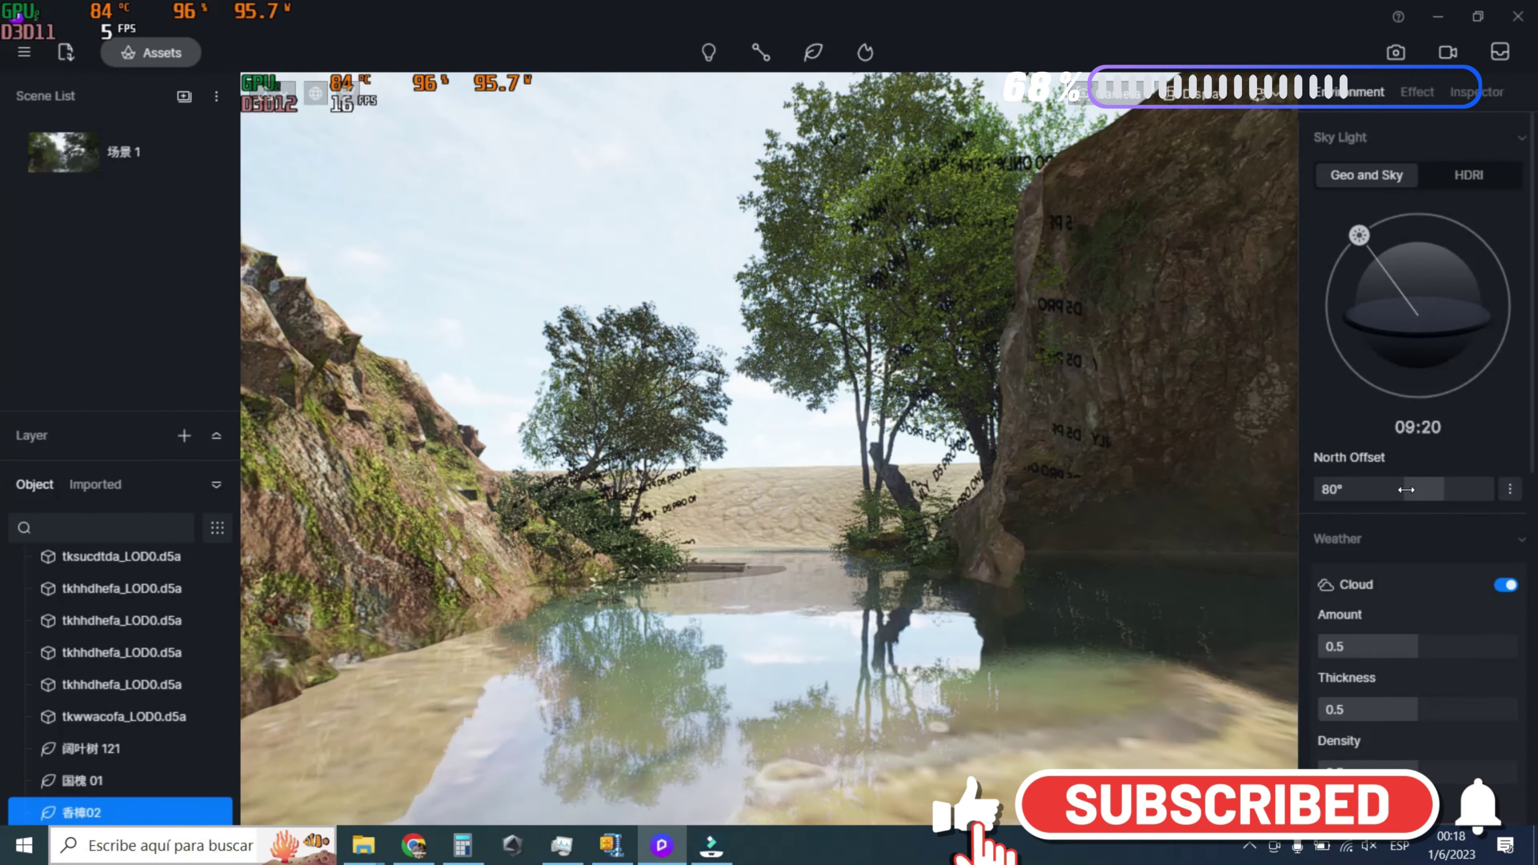
mouse_move(1414, 489)
left_mouse_down()
mouse_move(1460, 488)
mouse_move(1349, 483)
left_mouse_up()
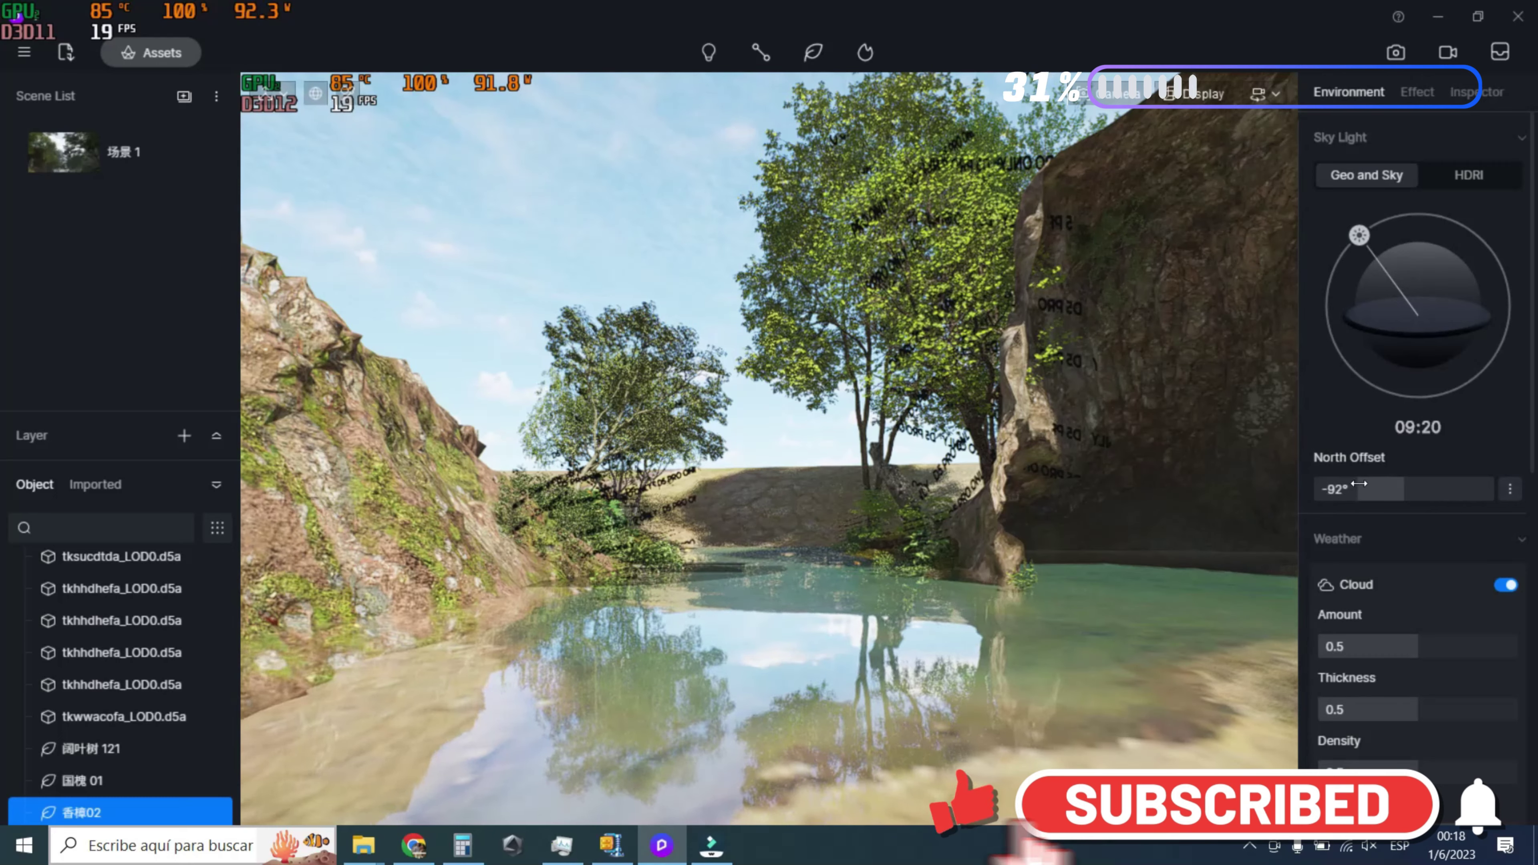
left_click_drag(1359, 483, 1399, 484)
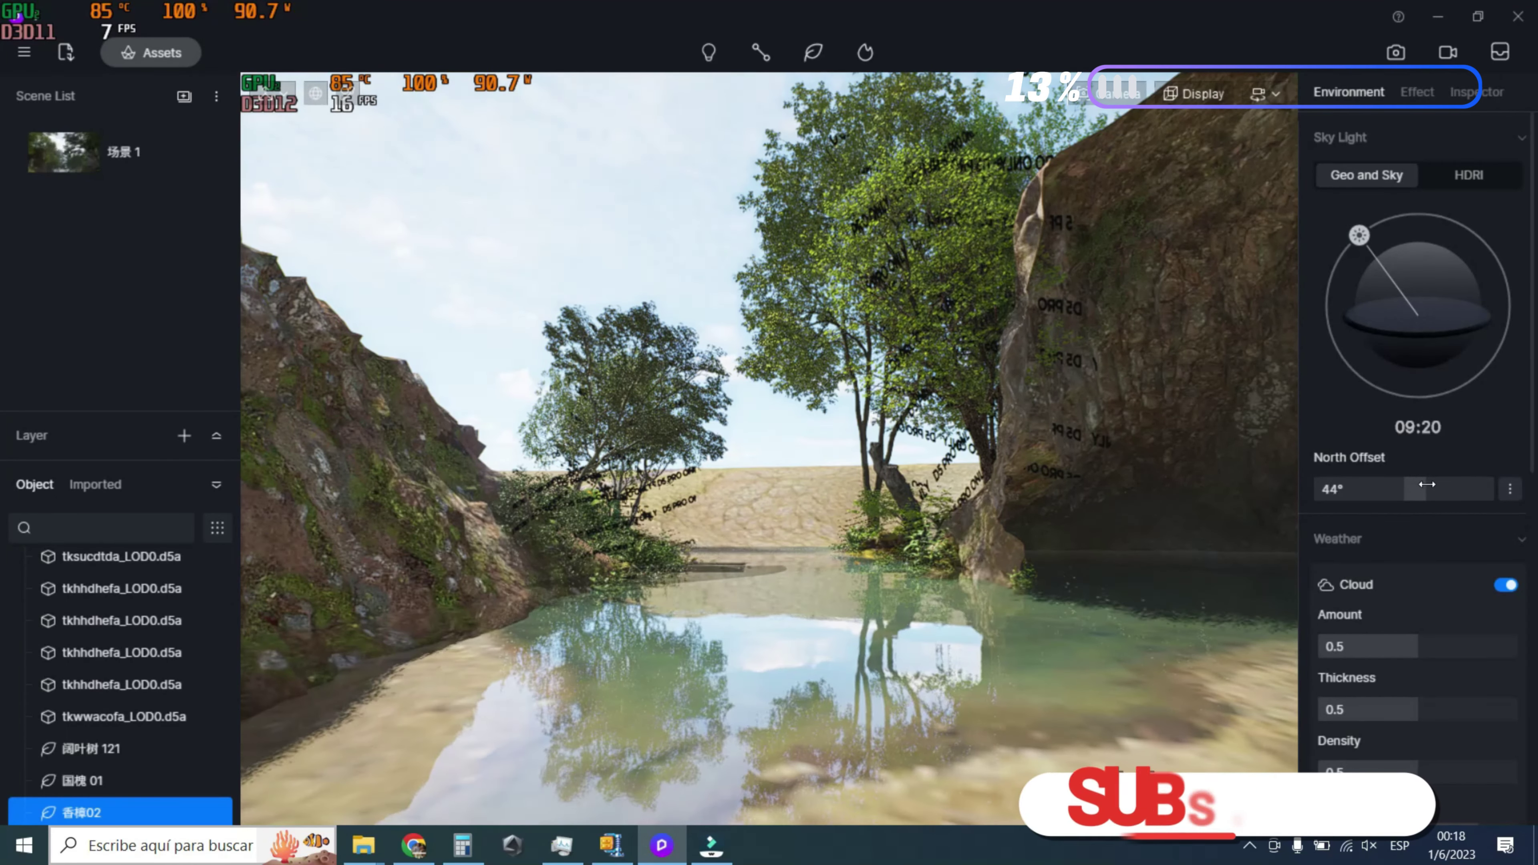
left_click_drag(1447, 484, 1486, 485)
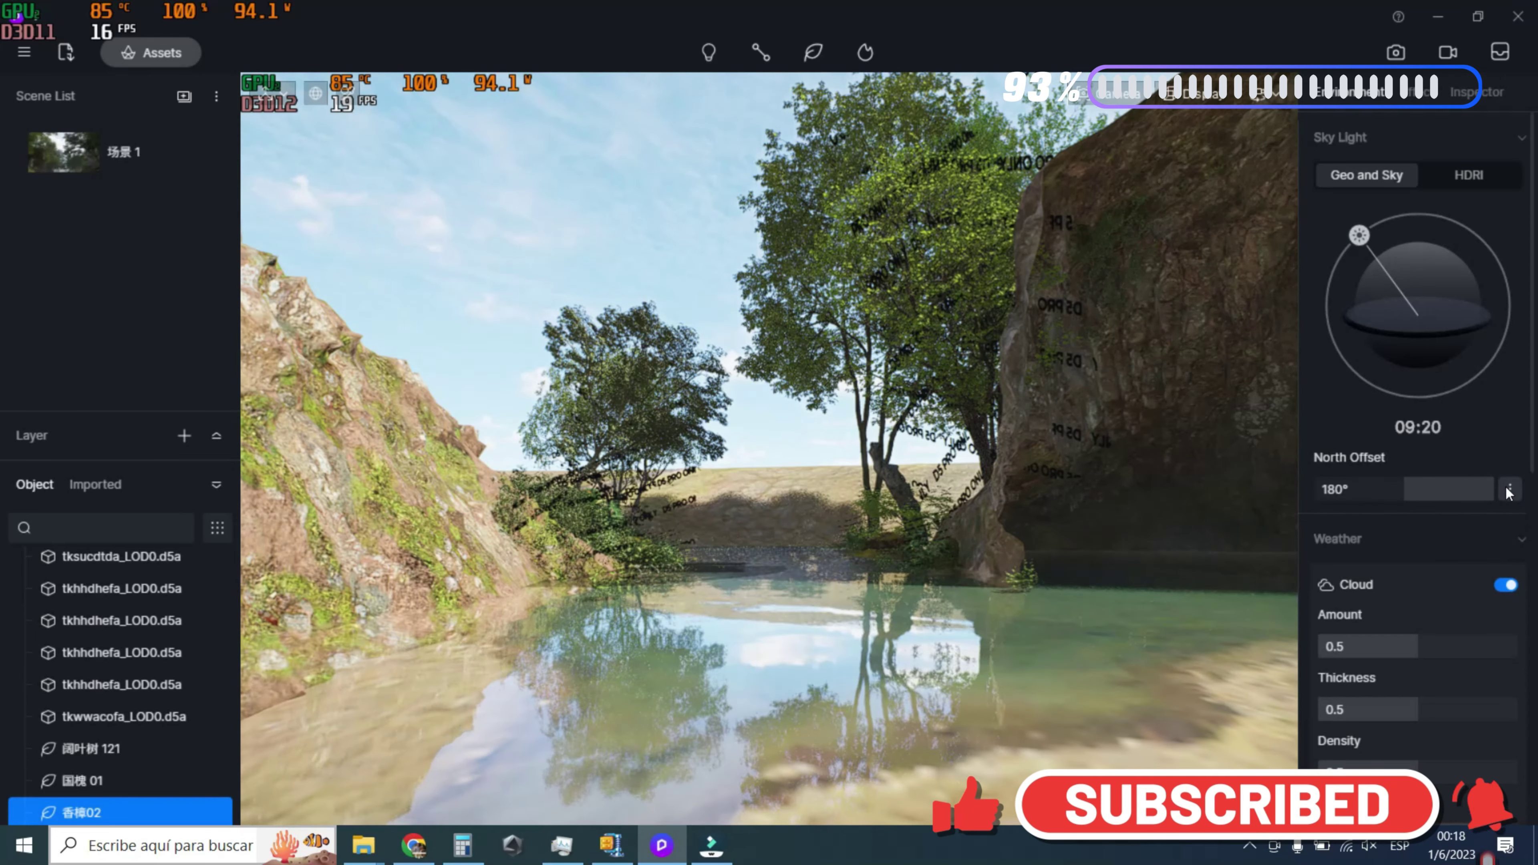
left_click_drag(1476, 485, 1433, 485)
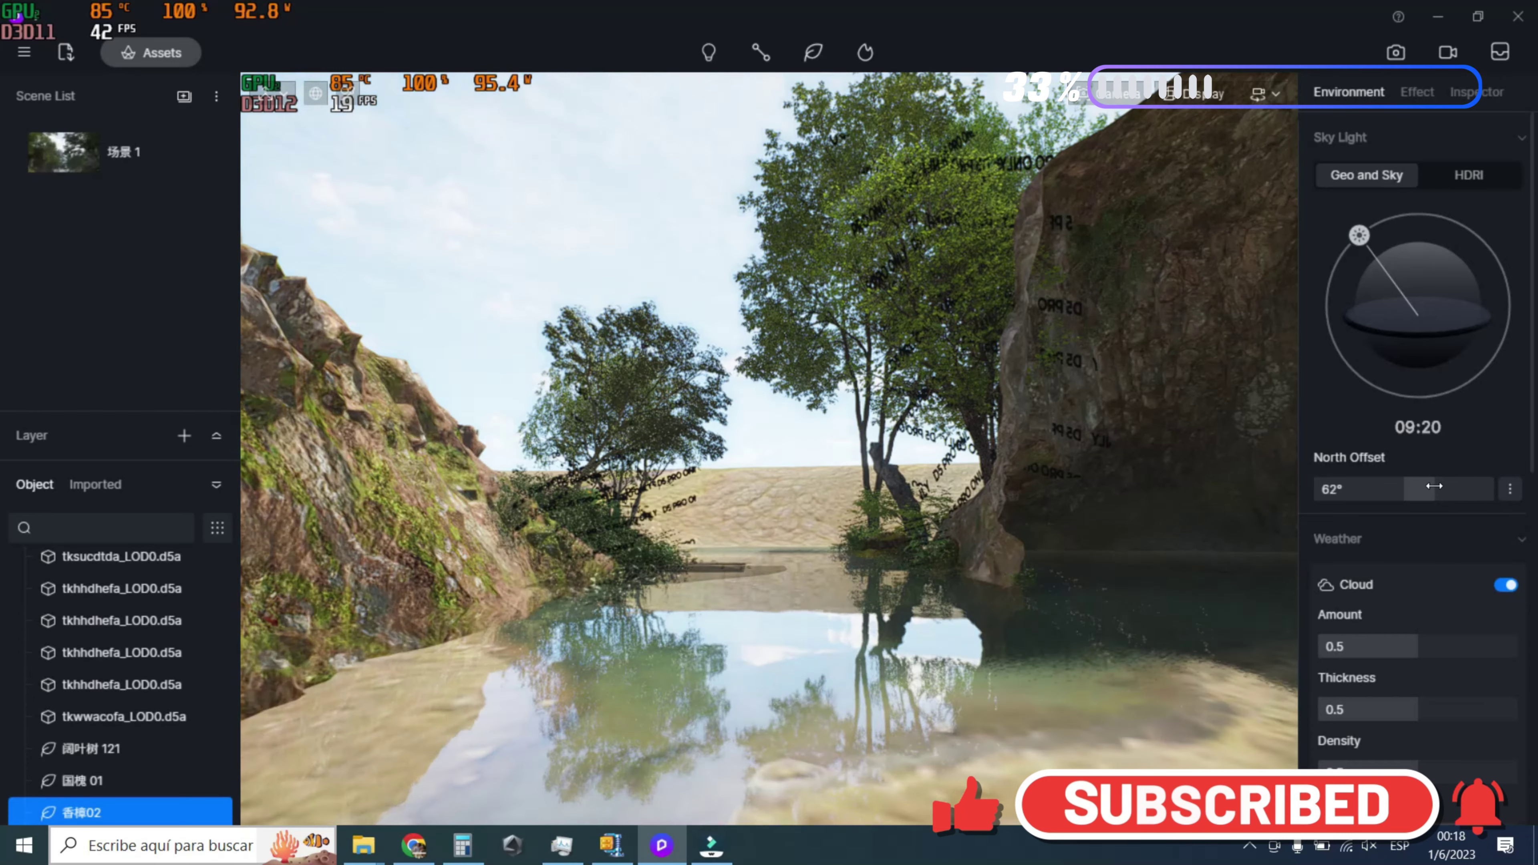
mouse_move(1369, 486)
left_mouse_down()
mouse_move(1357, 488)
mouse_move(1446, 489)
left_mouse_up()
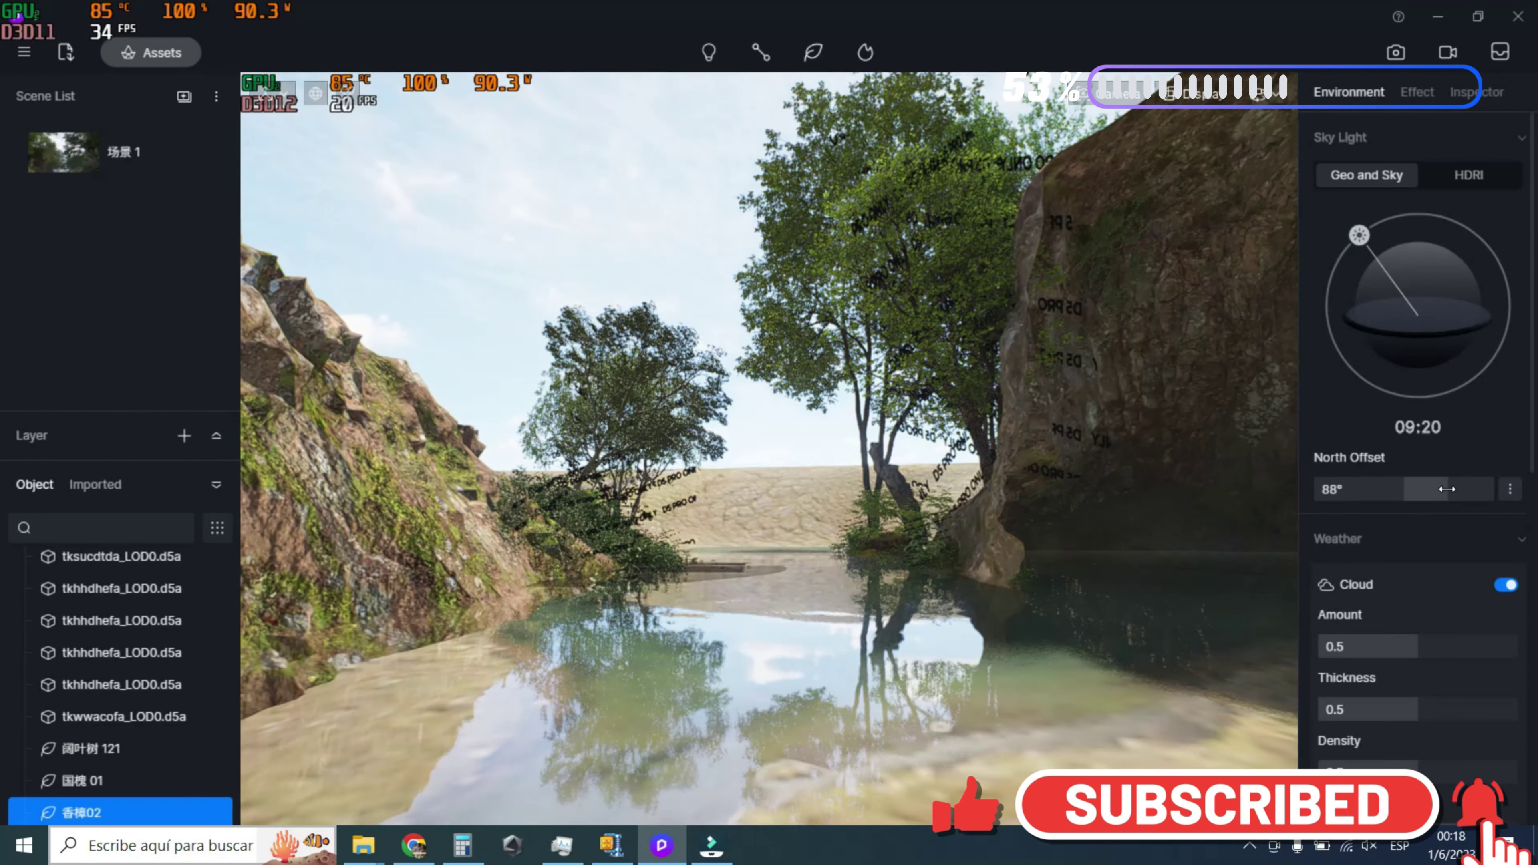
left_click_drag(1348, 242, 1341, 299)
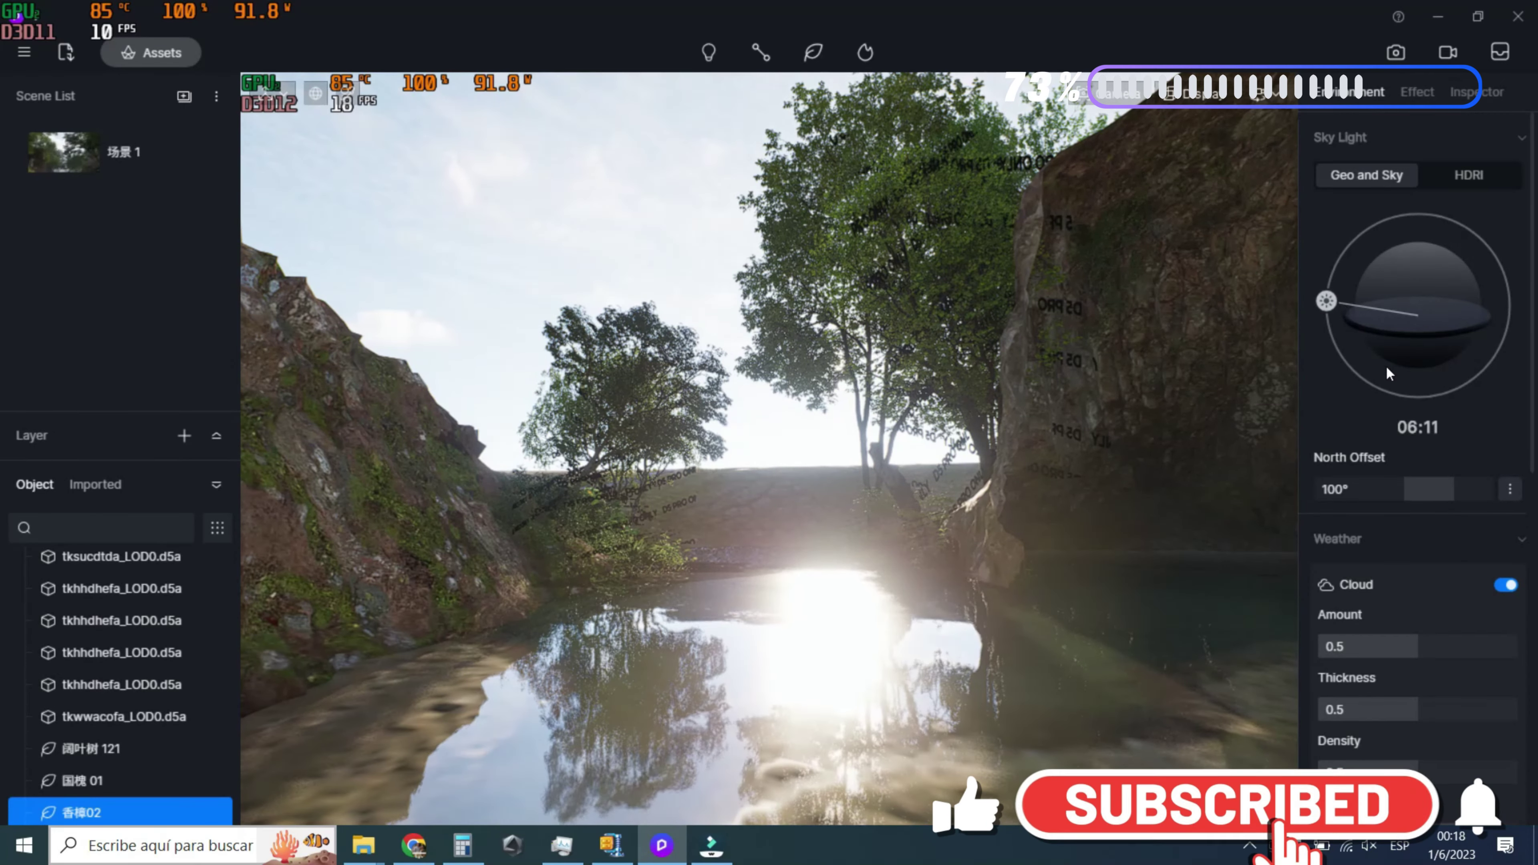
Set North Offset to 96° and lower the sun to about 05:55 for dawn light
mouse_move(1454, 487)
left_mouse_down()
mouse_move(1324, 485)
mouse_move(1425, 483)
left_mouse_up()
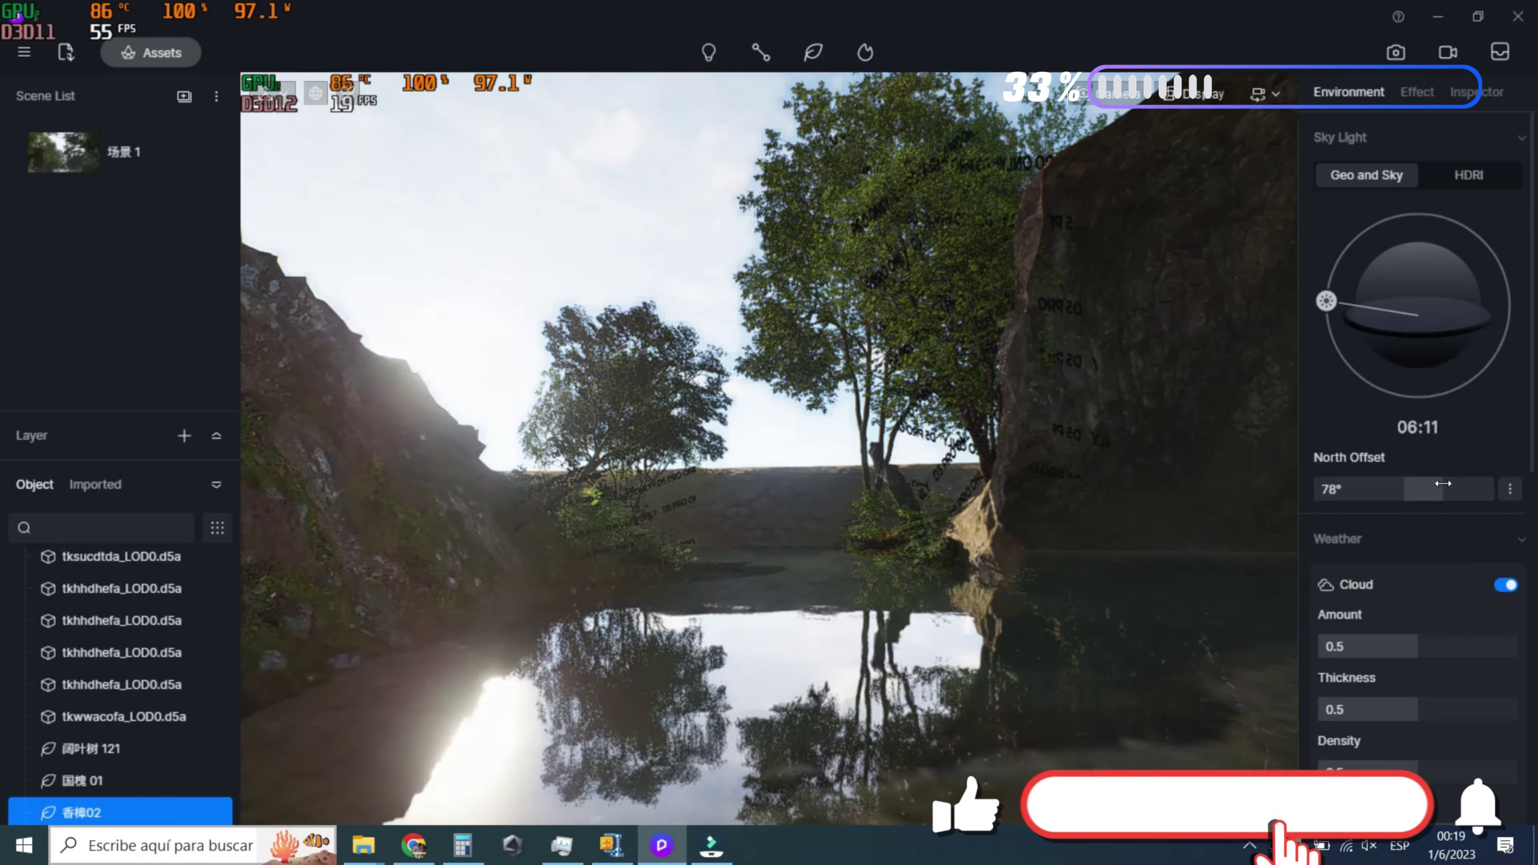
left_click_drag(1426, 483, 1455, 484)
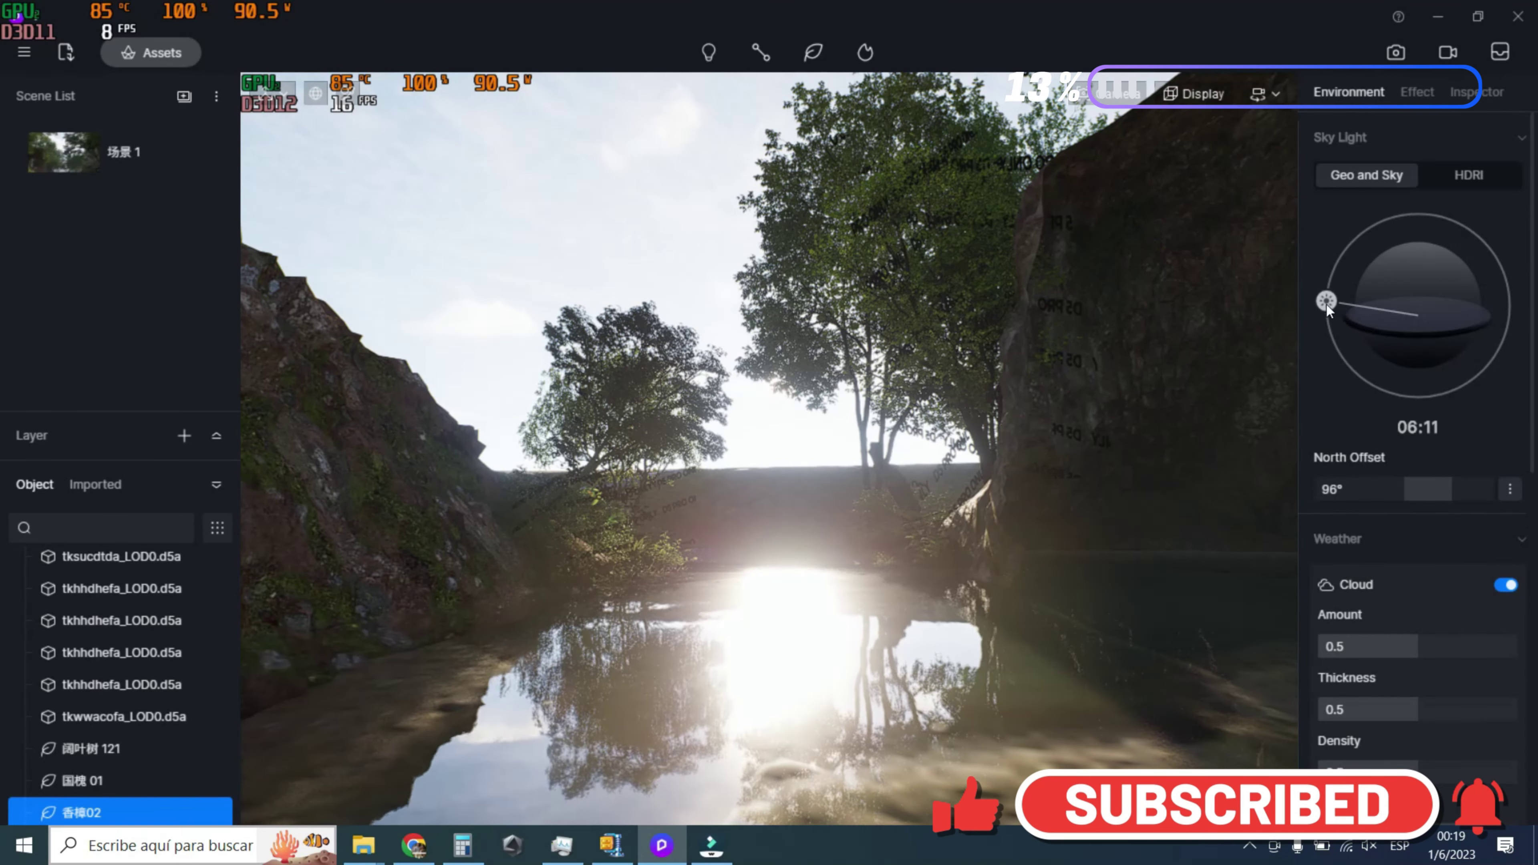
mouse_move(1326, 304)
left_mouse_down()
mouse_move(1355, 376)
mouse_move(1435, 409)
mouse_move(1325, 329)
left_mouse_up()
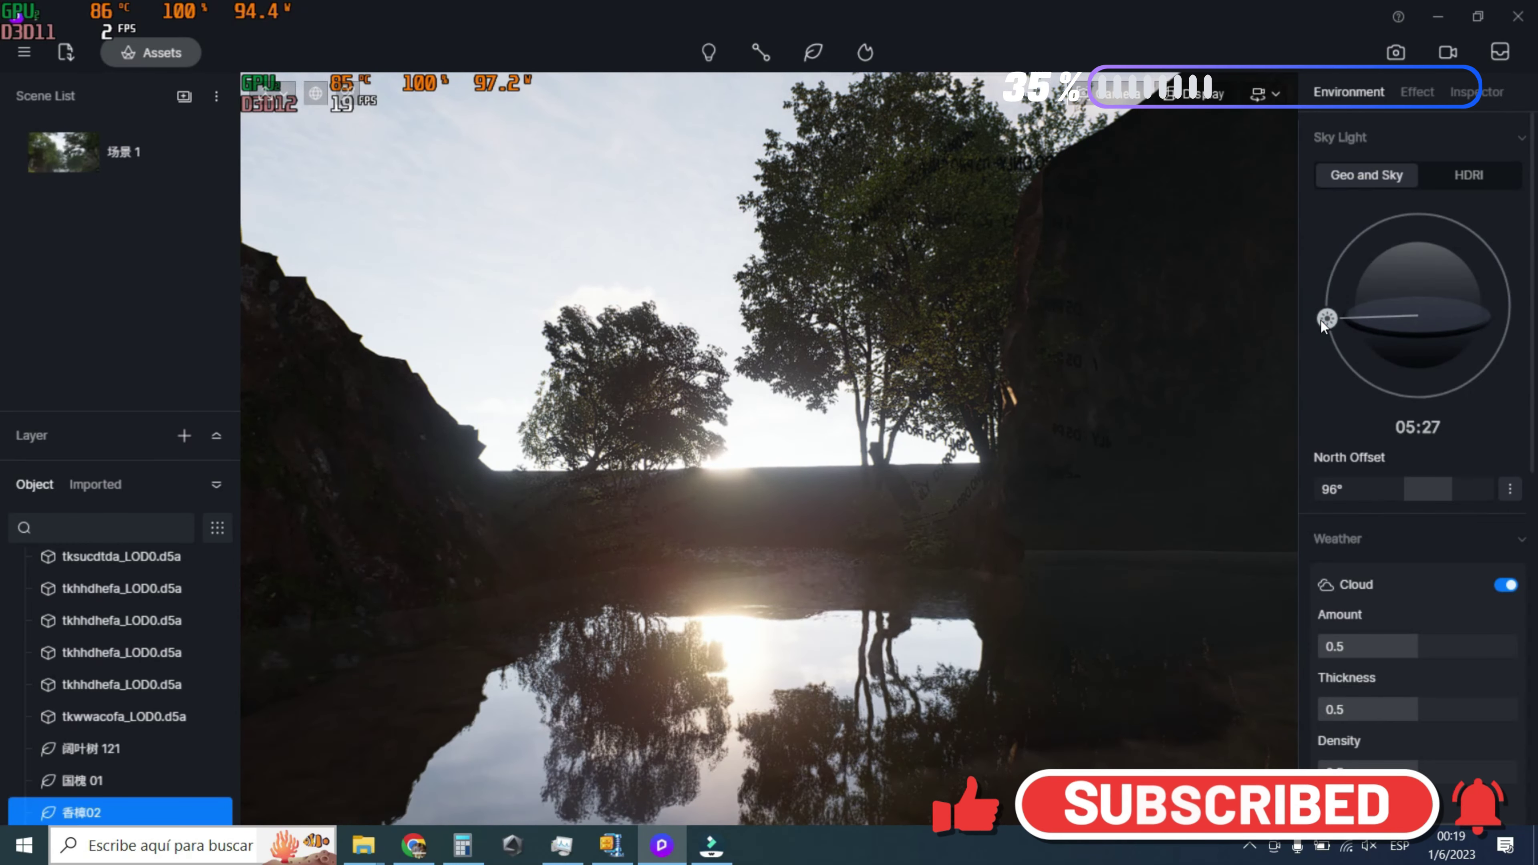
left_click_drag(1323, 327, 1320, 316)
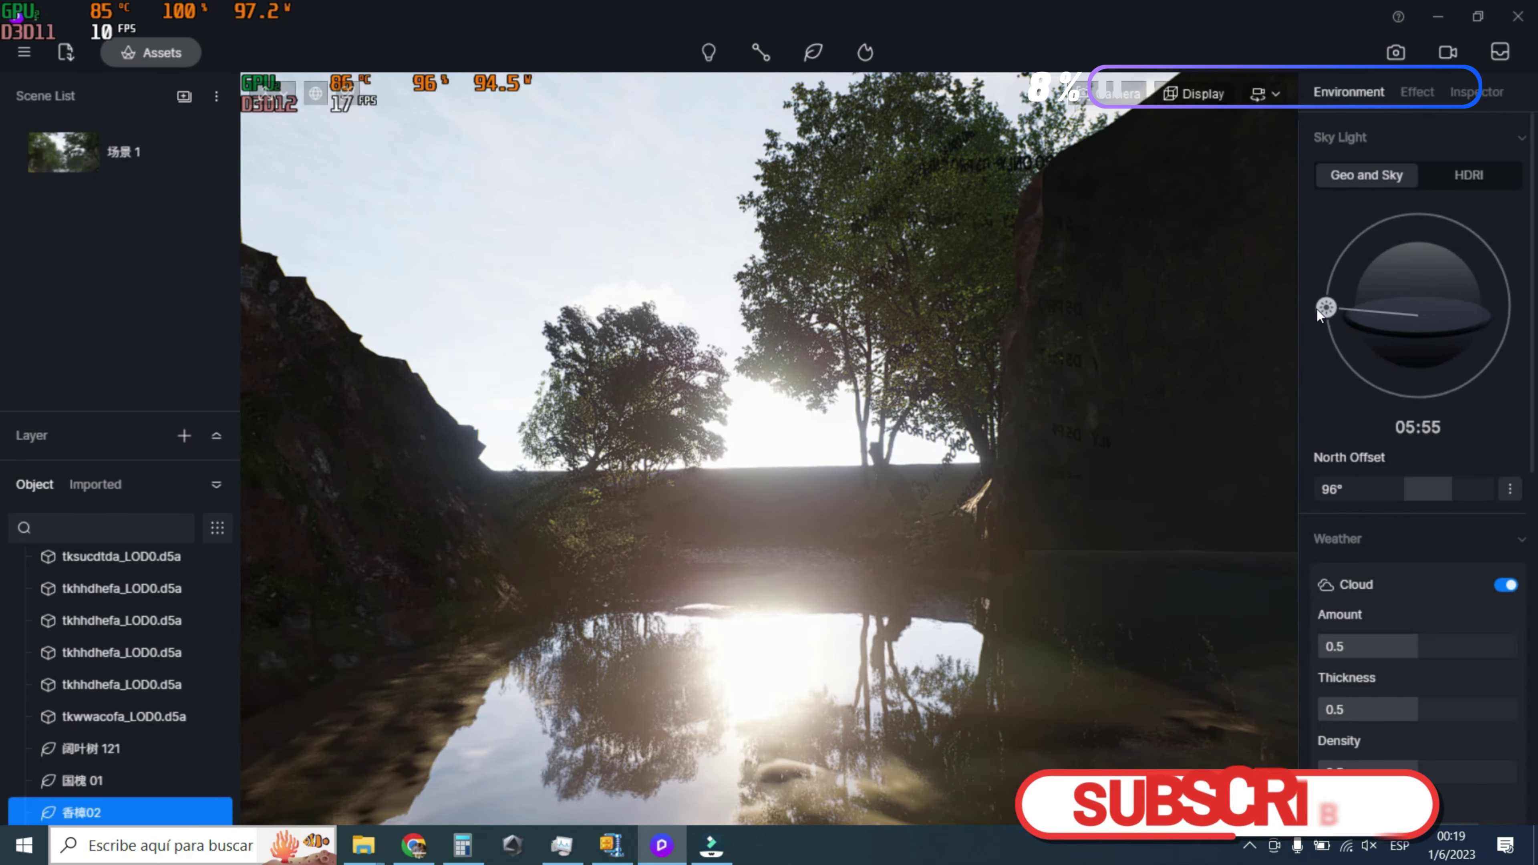
left_click(1316, 309)
Raise the sun to 07:07 and turn the view toward the rock face and trees
left_click_drag(1317, 307, 1316, 275)
mouse_move(811, 552)
right_mouse_down()
mouse_move(862, 505)
mouse_move(1184, 505)
mouse_move(592, 442)
right_mouse_up()
mouse_move(990, 439)
right_mouse_down()
mouse_move(1176, 432)
mouse_move(754, 472)
right_mouse_up()
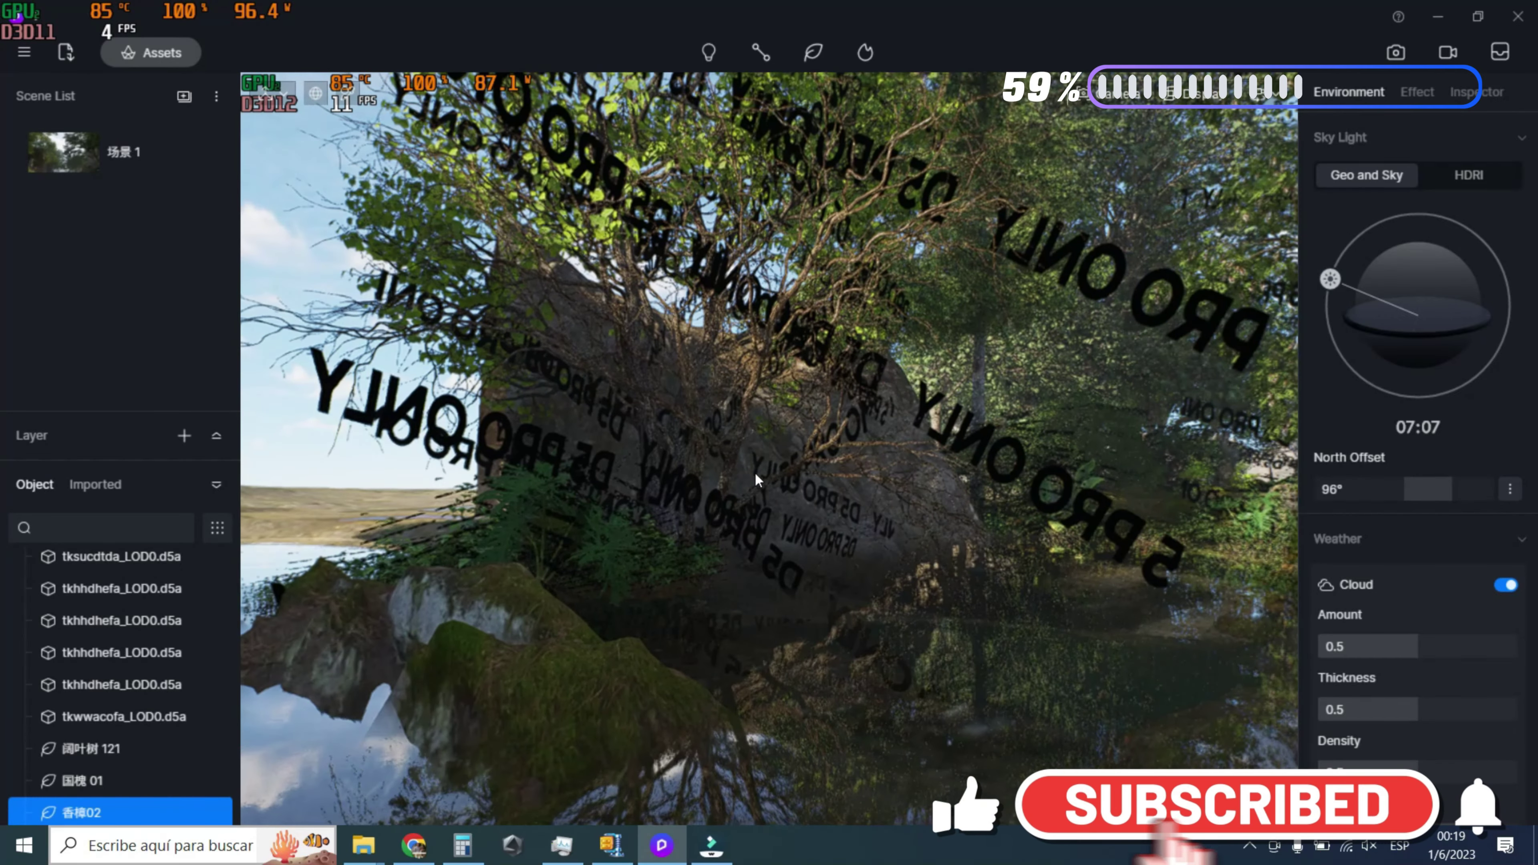
mouse_move(1070, 461)
right_mouse_down()
mouse_move(1222, 475)
mouse_move(970, 458)
right_mouse_up()
Fly forward through the foliage until the view faces the tall rock above the water
key("w")
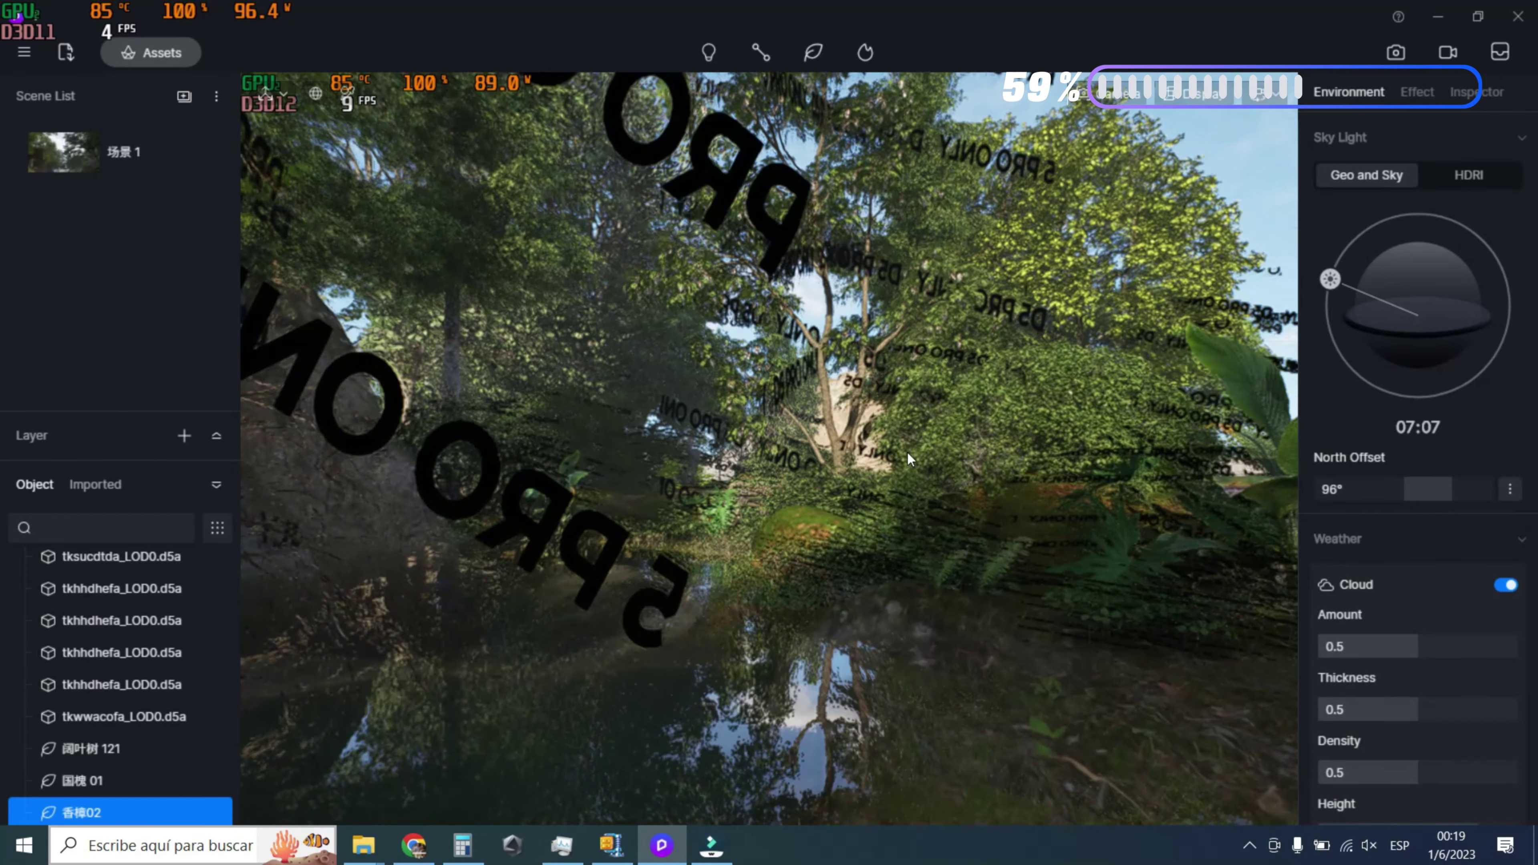
mouse_move(908, 453)
right_mouse_down()
mouse_move(829, 474)
mouse_move(931, 487)
mouse_move(1008, 483)
mouse_move(943, 475)
mouse_move(1007, 468)
mouse_move(1161, 485)
mouse_move(1126, 514)
mouse_move(1063, 525)
mouse_move(1084, 513)
mouse_move(849, 521)
mouse_move(1070, 537)
mouse_move(961, 546)
mouse_move(1116, 558)
mouse_move(934, 487)
right_mouse_up()
key("w")
key("w")
key("s")
key("w")
key("w")
key("w")
key("w")
key("w")
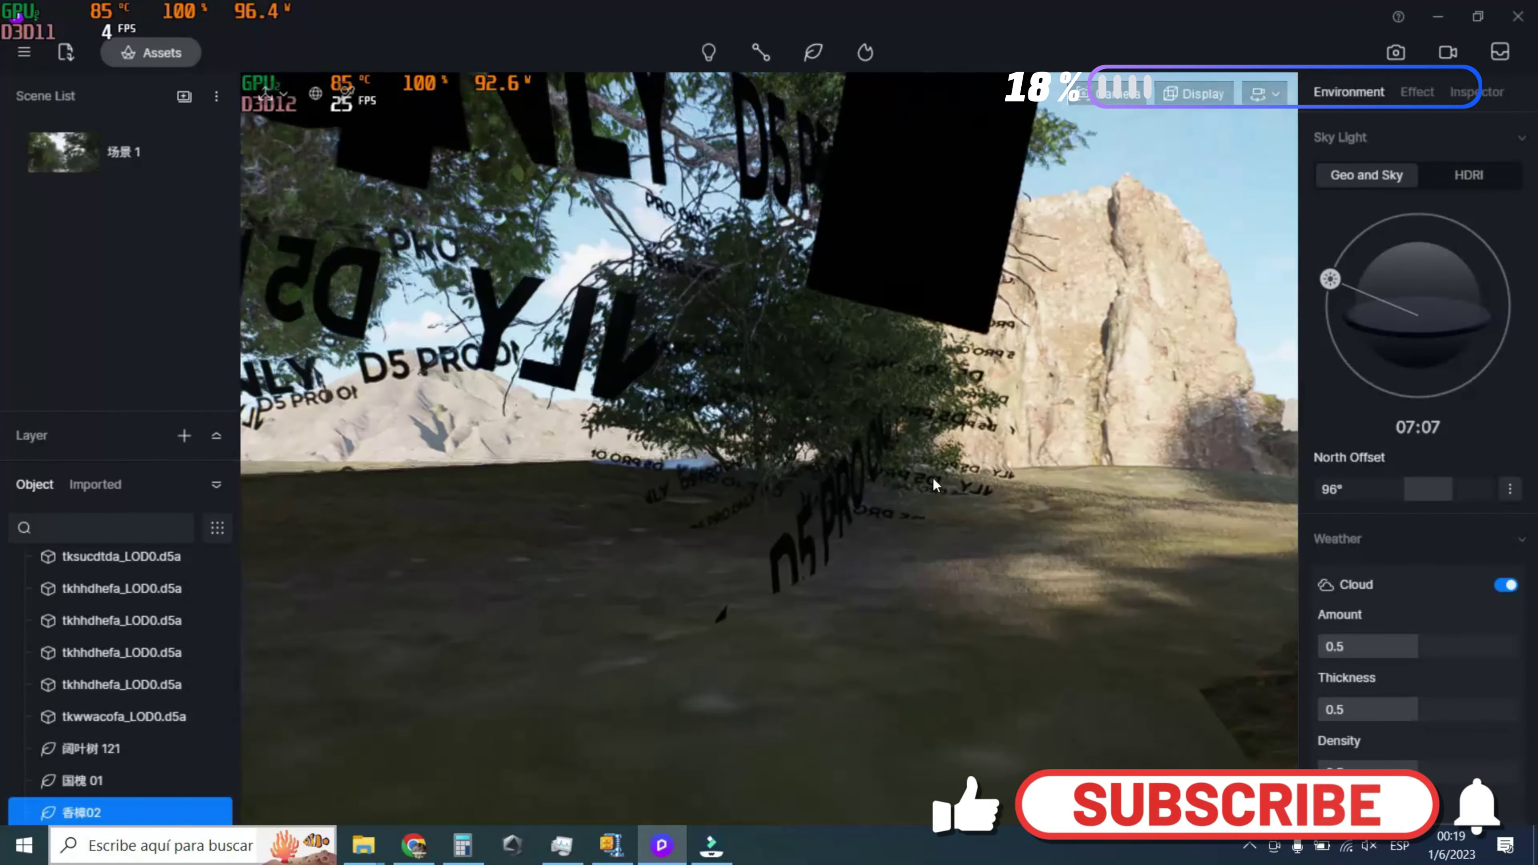
key("w")
mouse_move(922, 470)
right_mouse_down()
mouse_move(647, 409)
mouse_move(790, 484)
mouse_move(982, 533)
mouse_move(1280, 551)
mouse_move(821, 514)
right_mouse_up()
key("w")
key("w")
Fly past the cliff into the foliage, then back out between the branches
key("w")
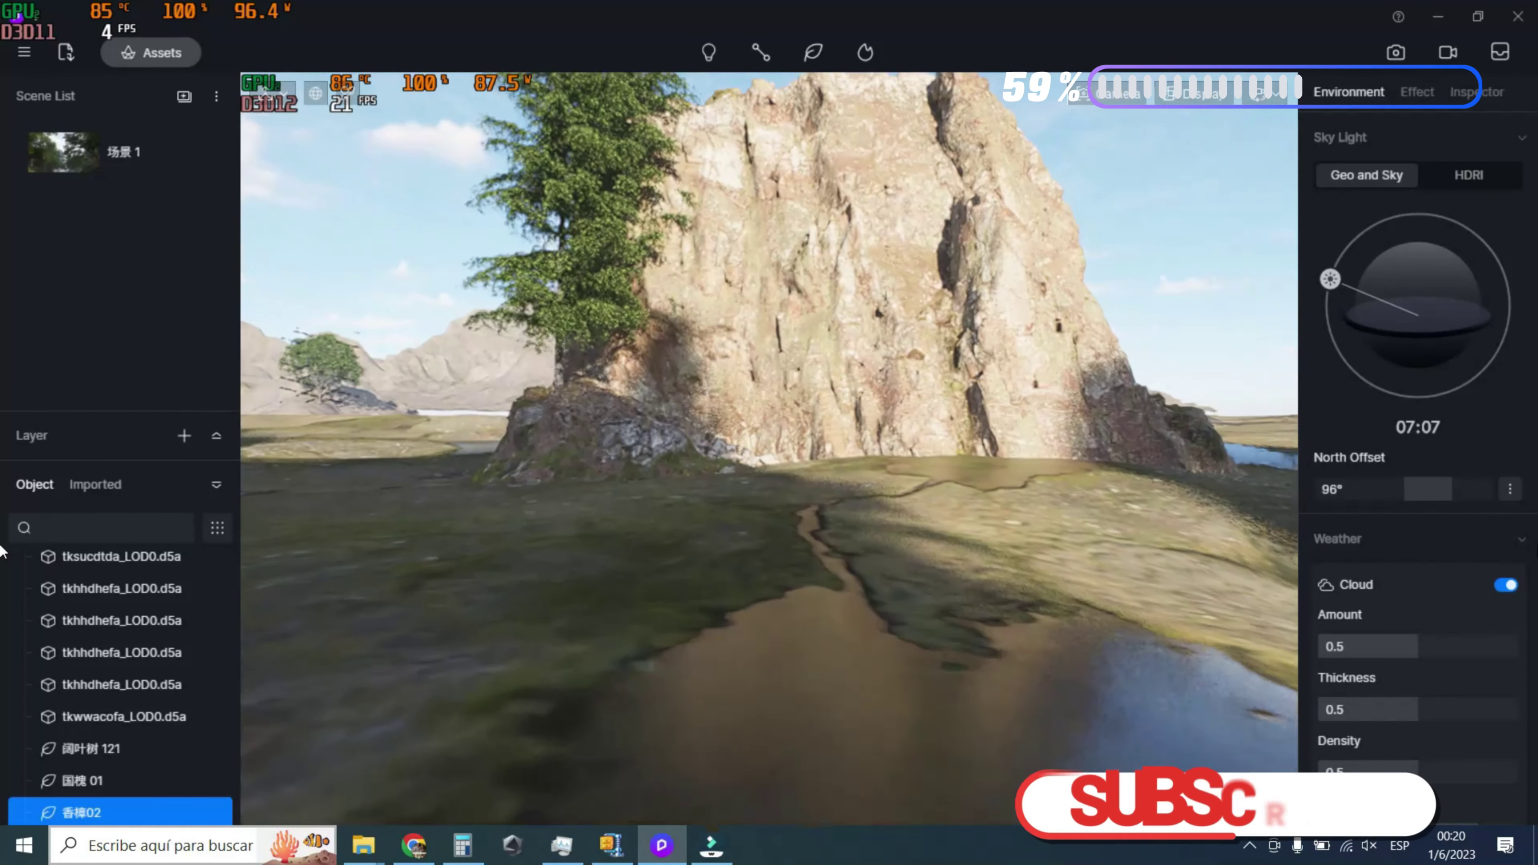
key("w")
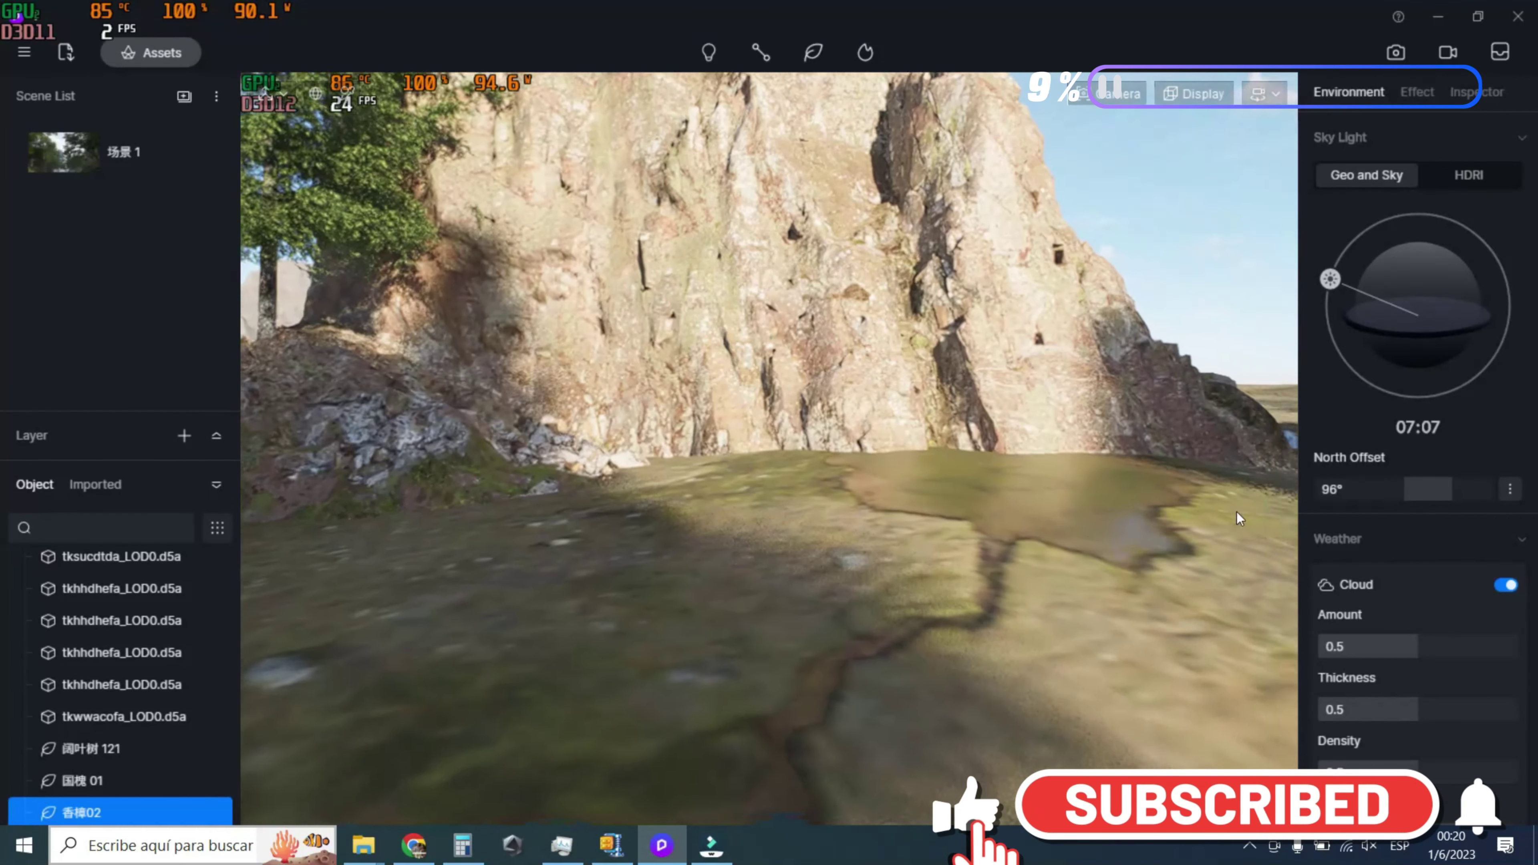
mouse_move(821, 514)
right_mouse_down()
mouse_move(1370, 467)
mouse_move(359, 484)
mouse_move(1277, 488)
right_mouse_up()
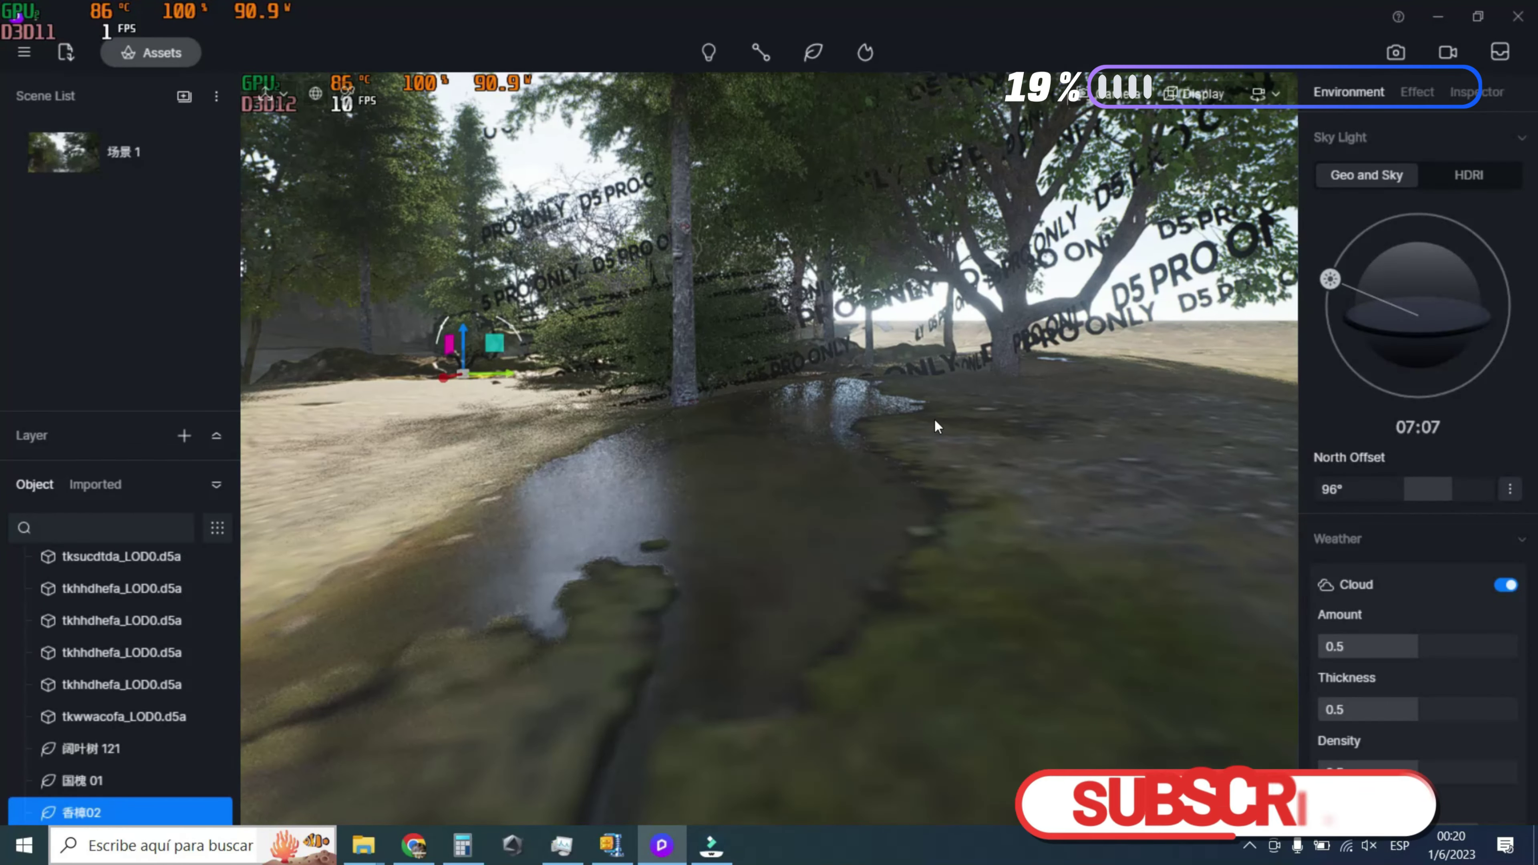
key("w")
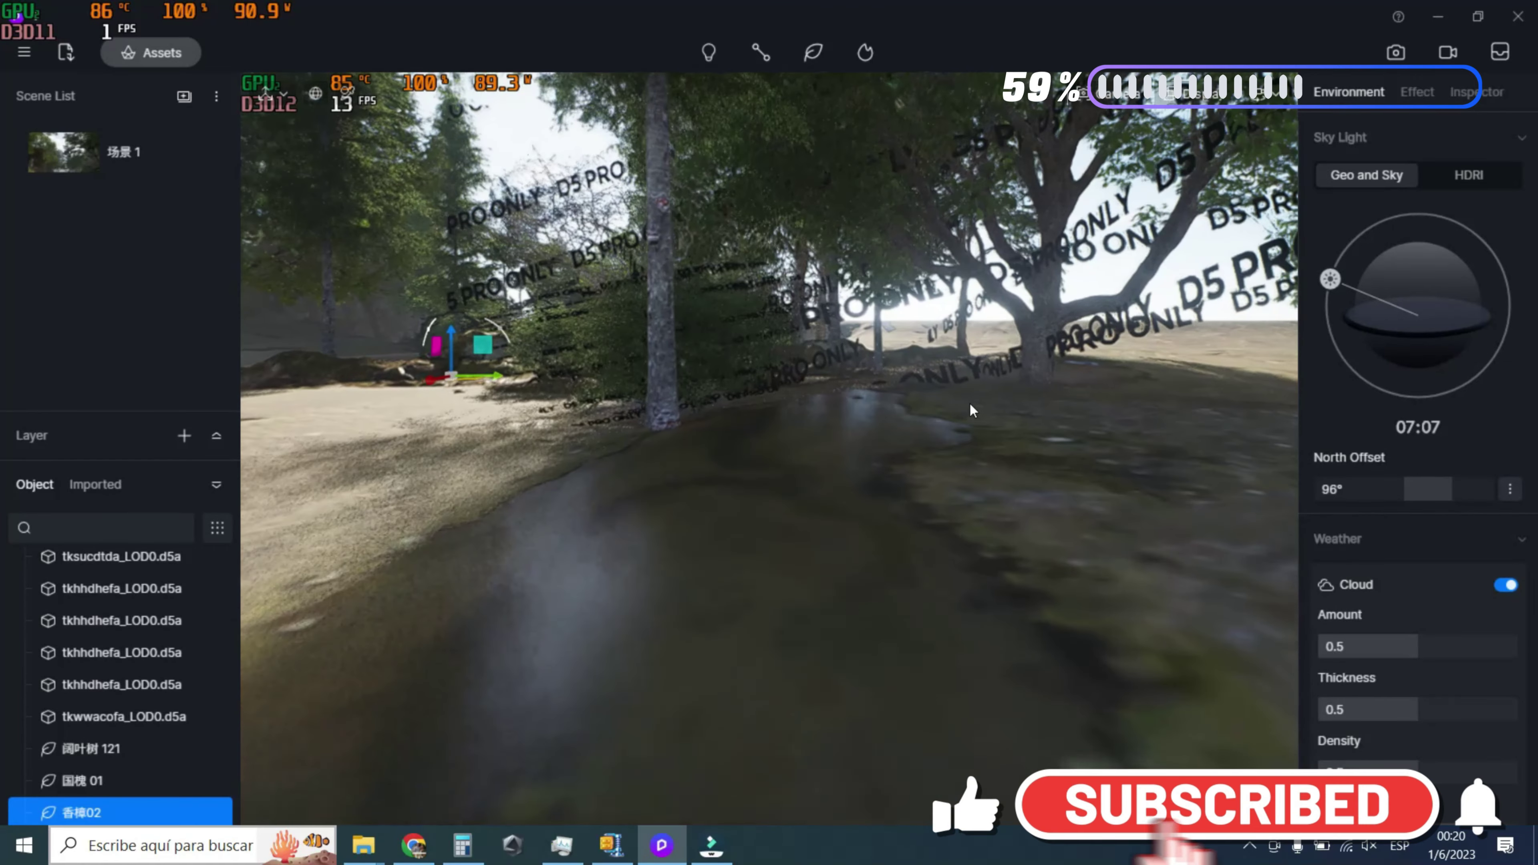
right_click_drag(975, 413, 838, 414)
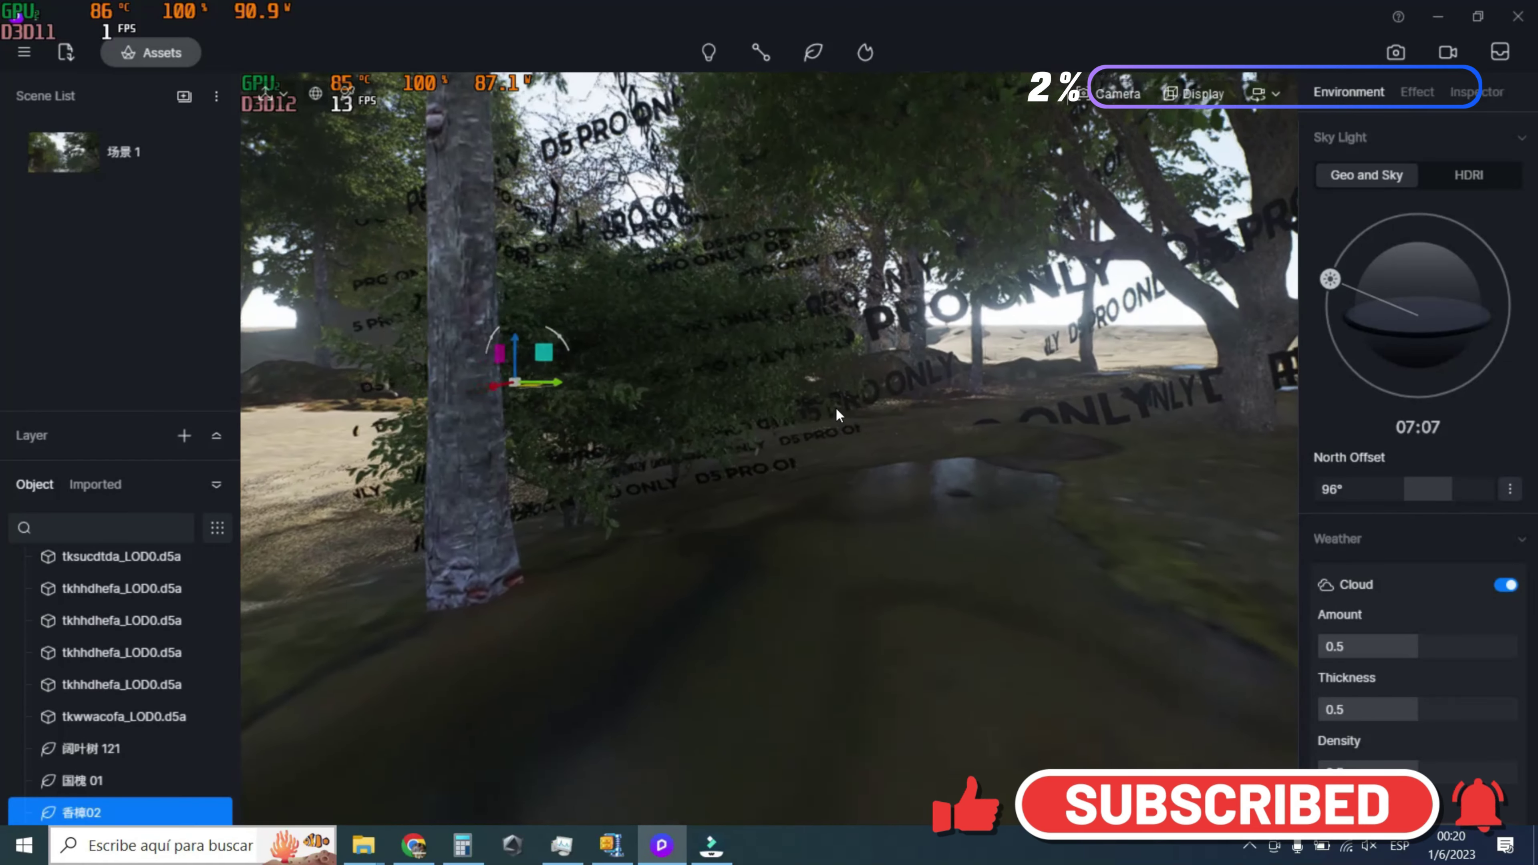
key("w")
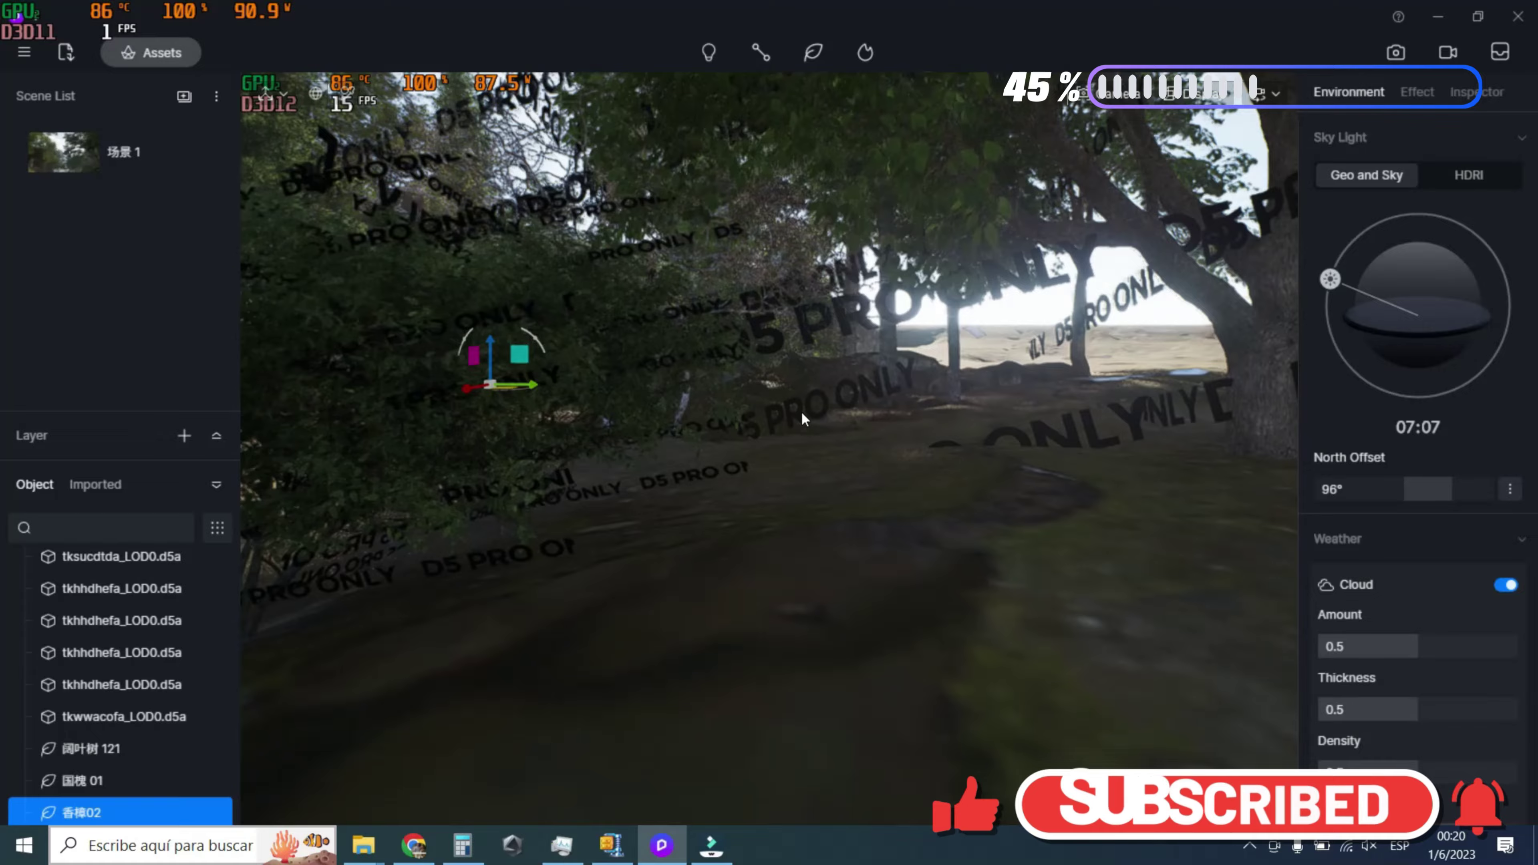
key("w")
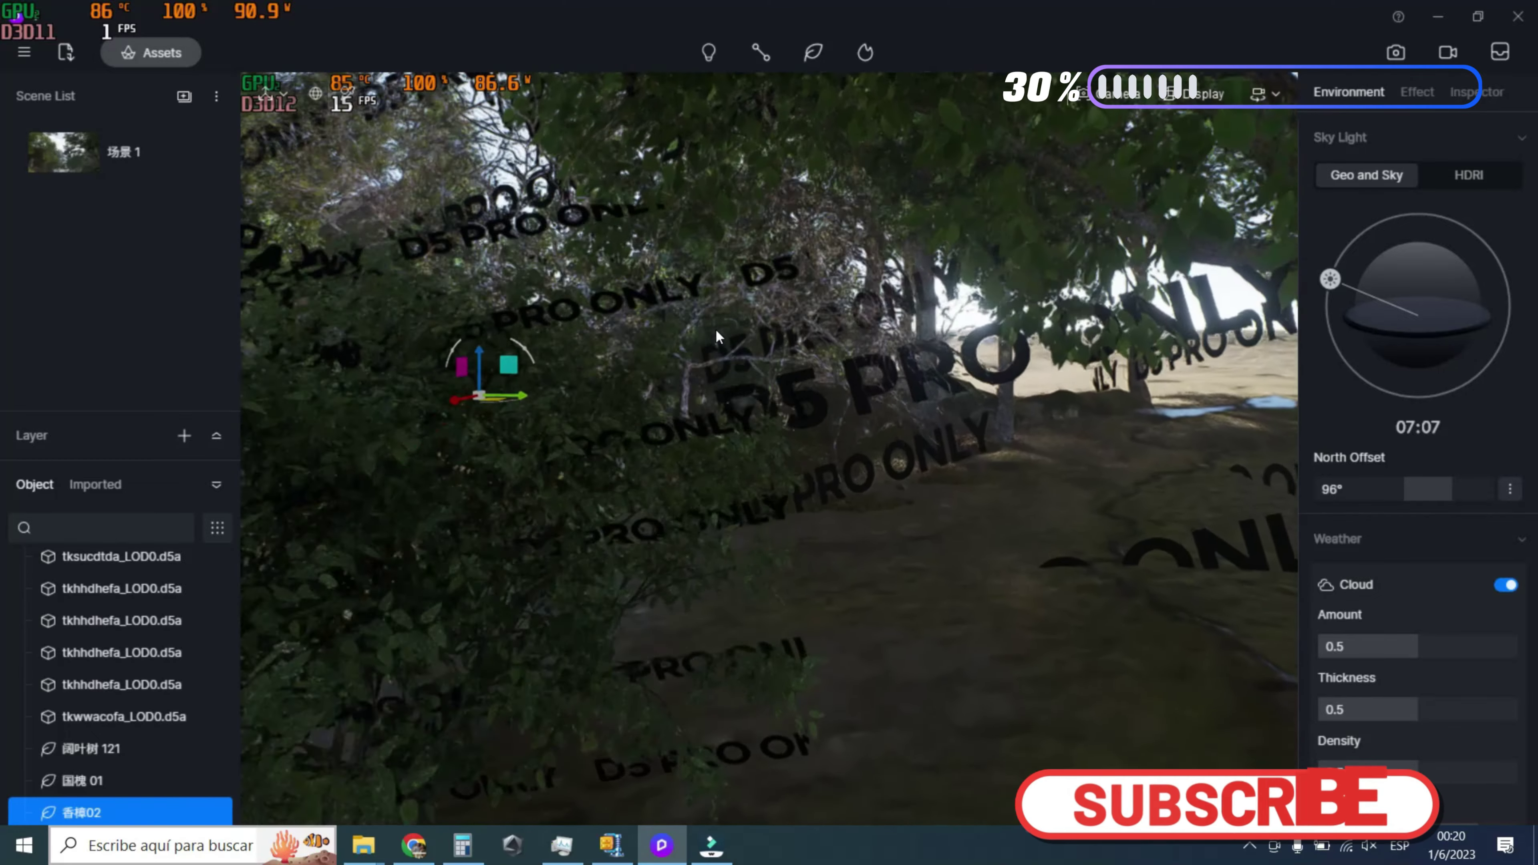
key("w")
right_click_drag(715, 330, 522, 340)
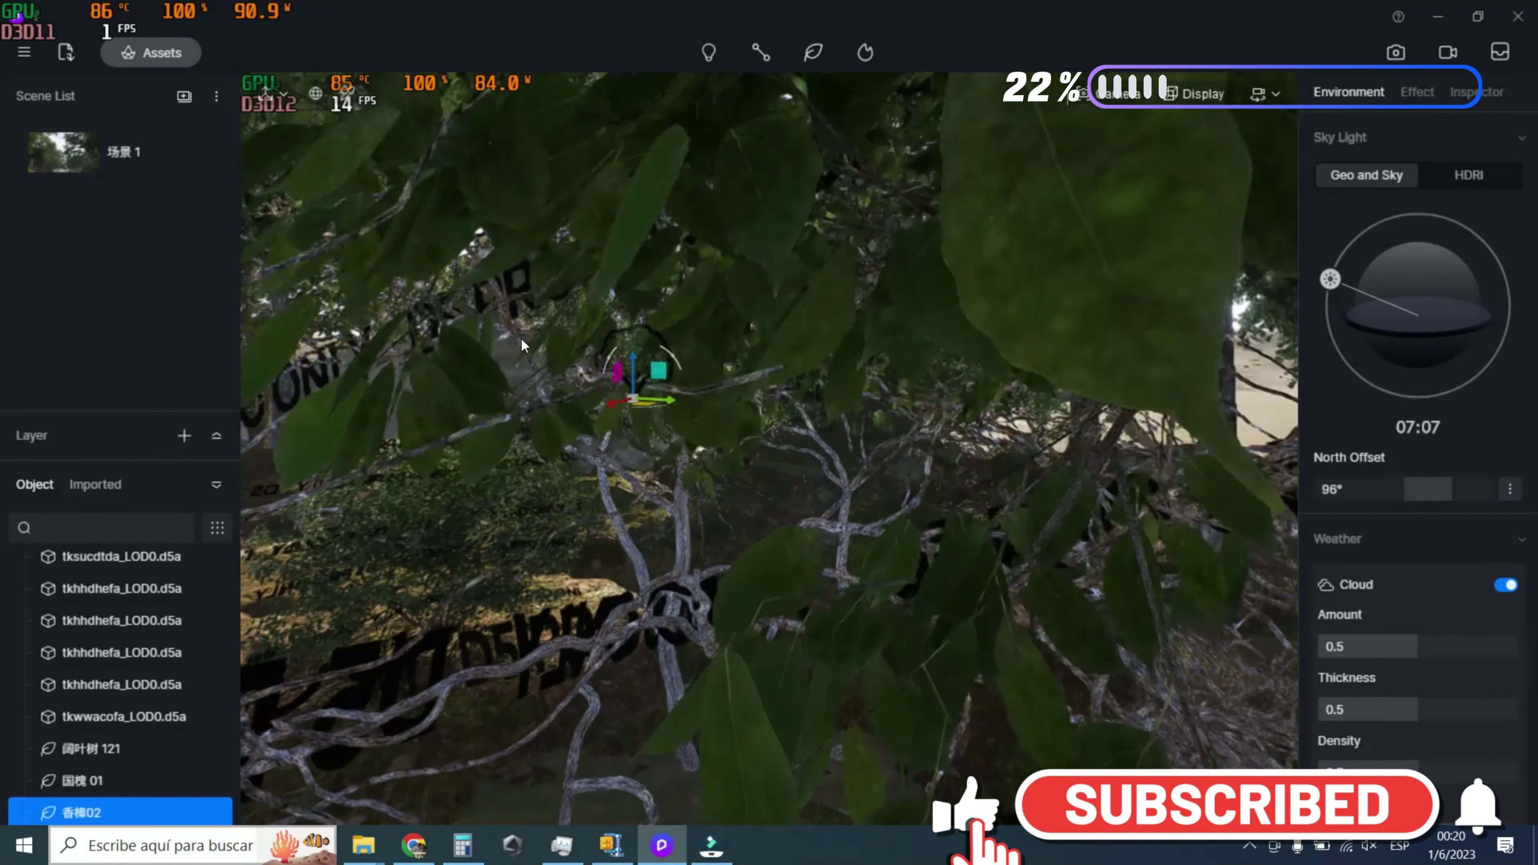
key("s")
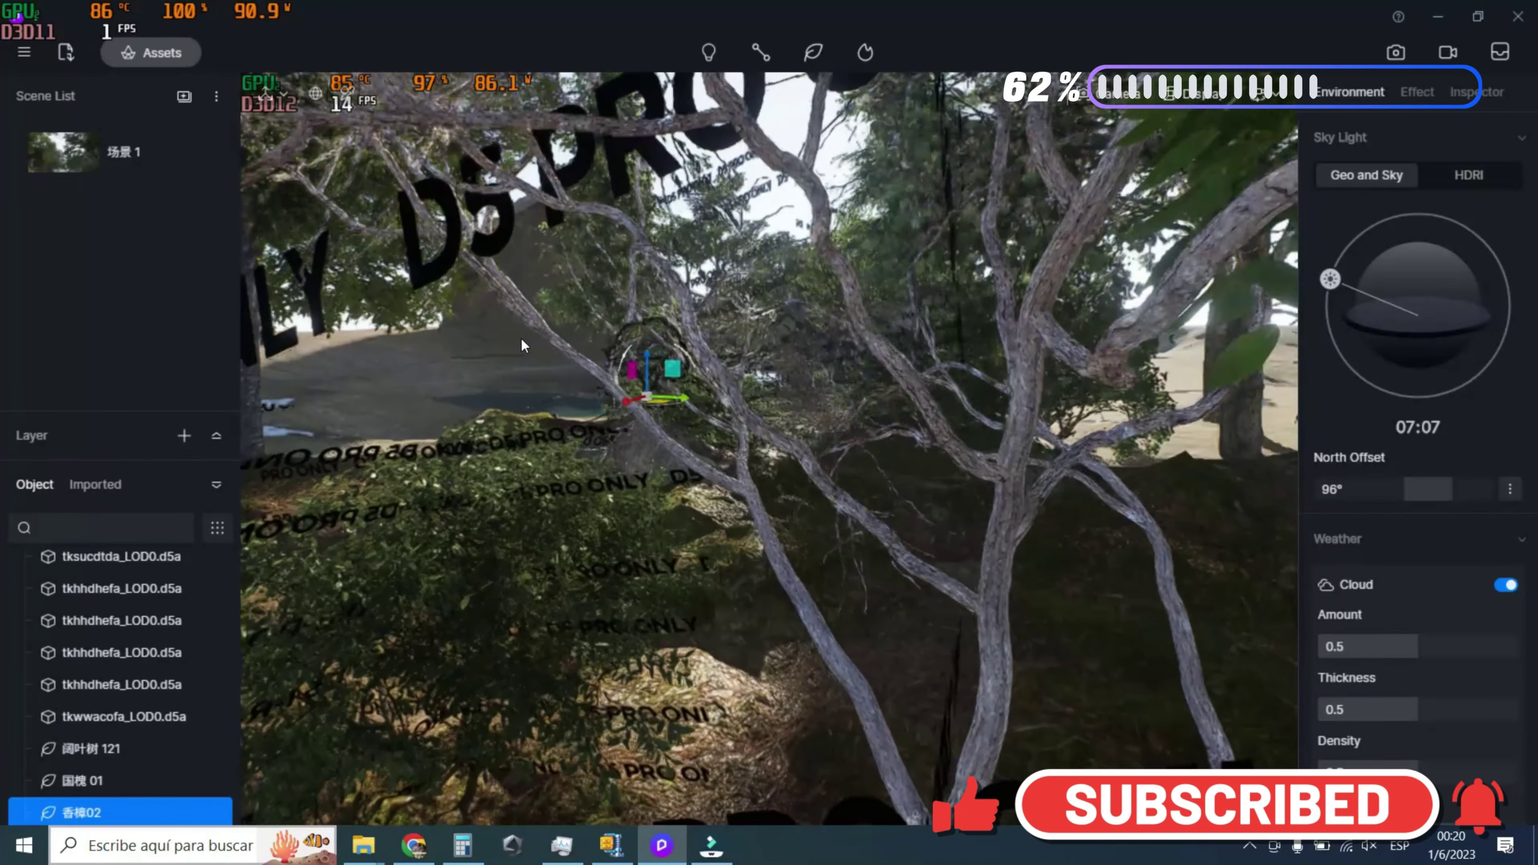
key("s")
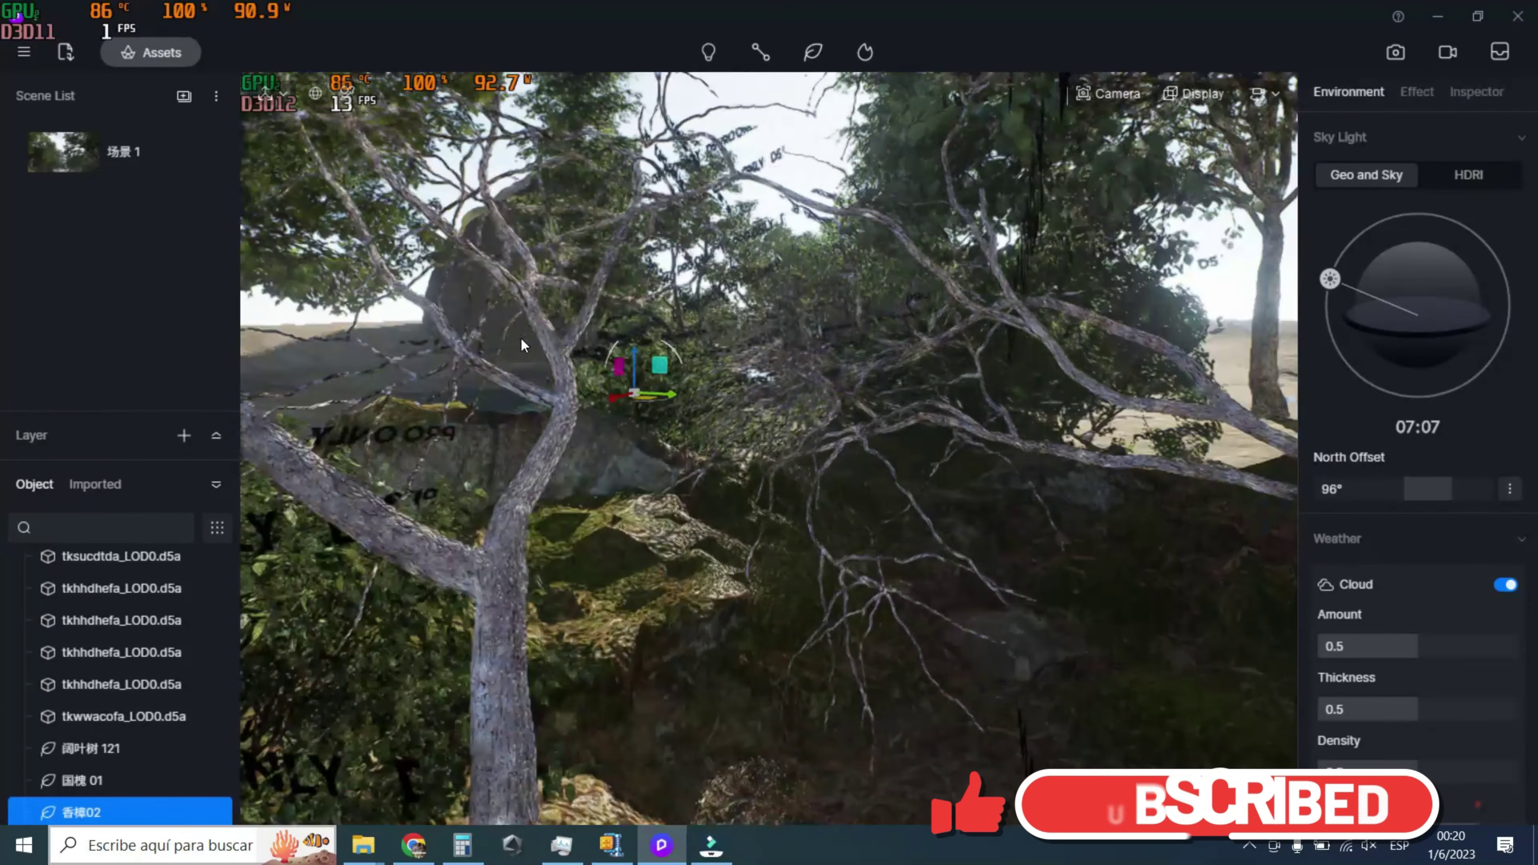
key("s")
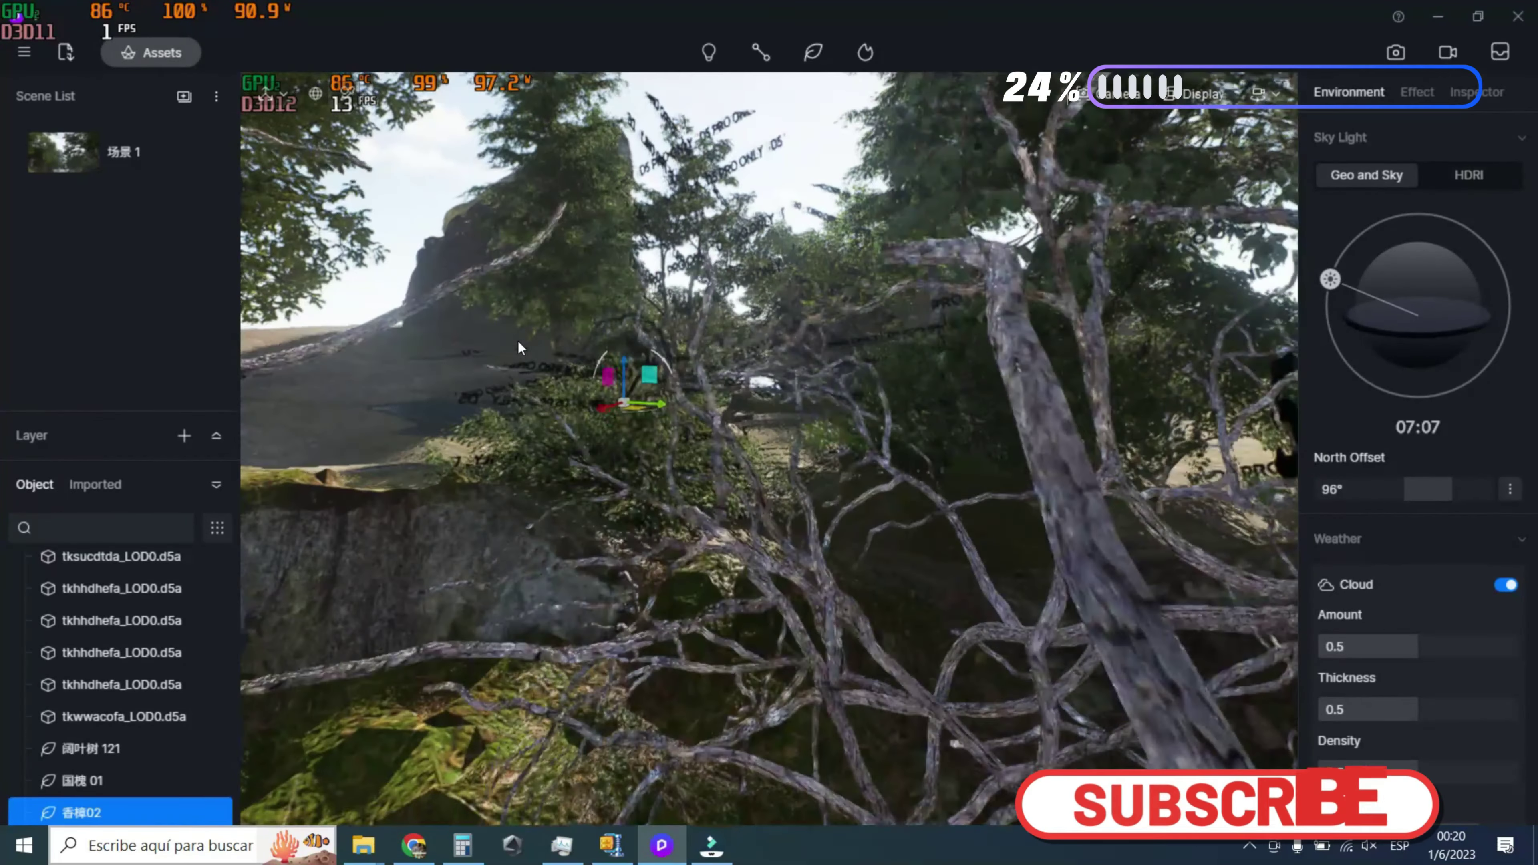
Move along the path past the pond and log, turning until the rocky cliff fills the view
key("w")
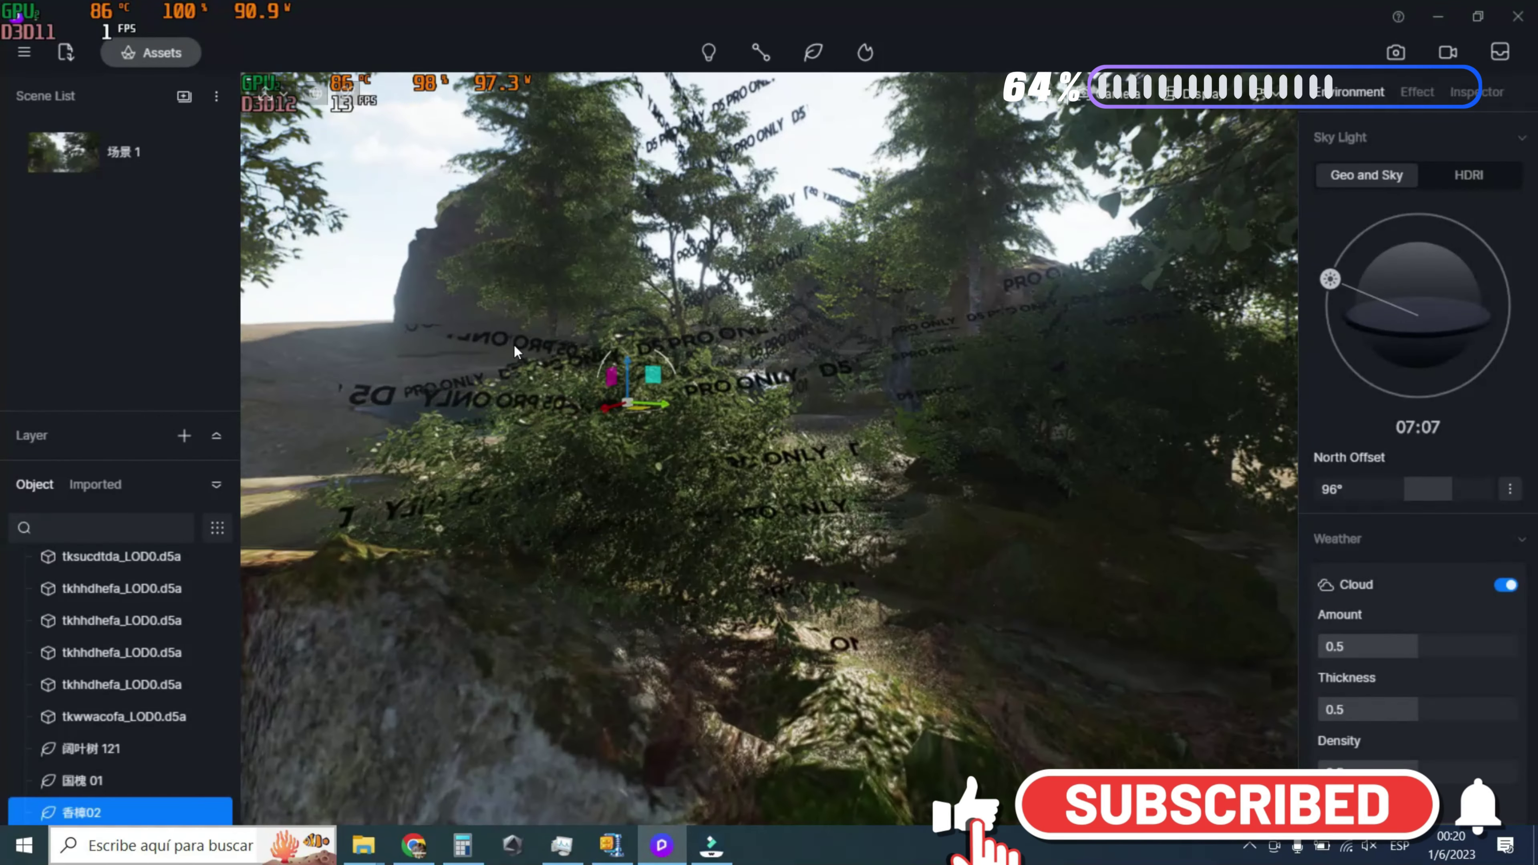
key("w")
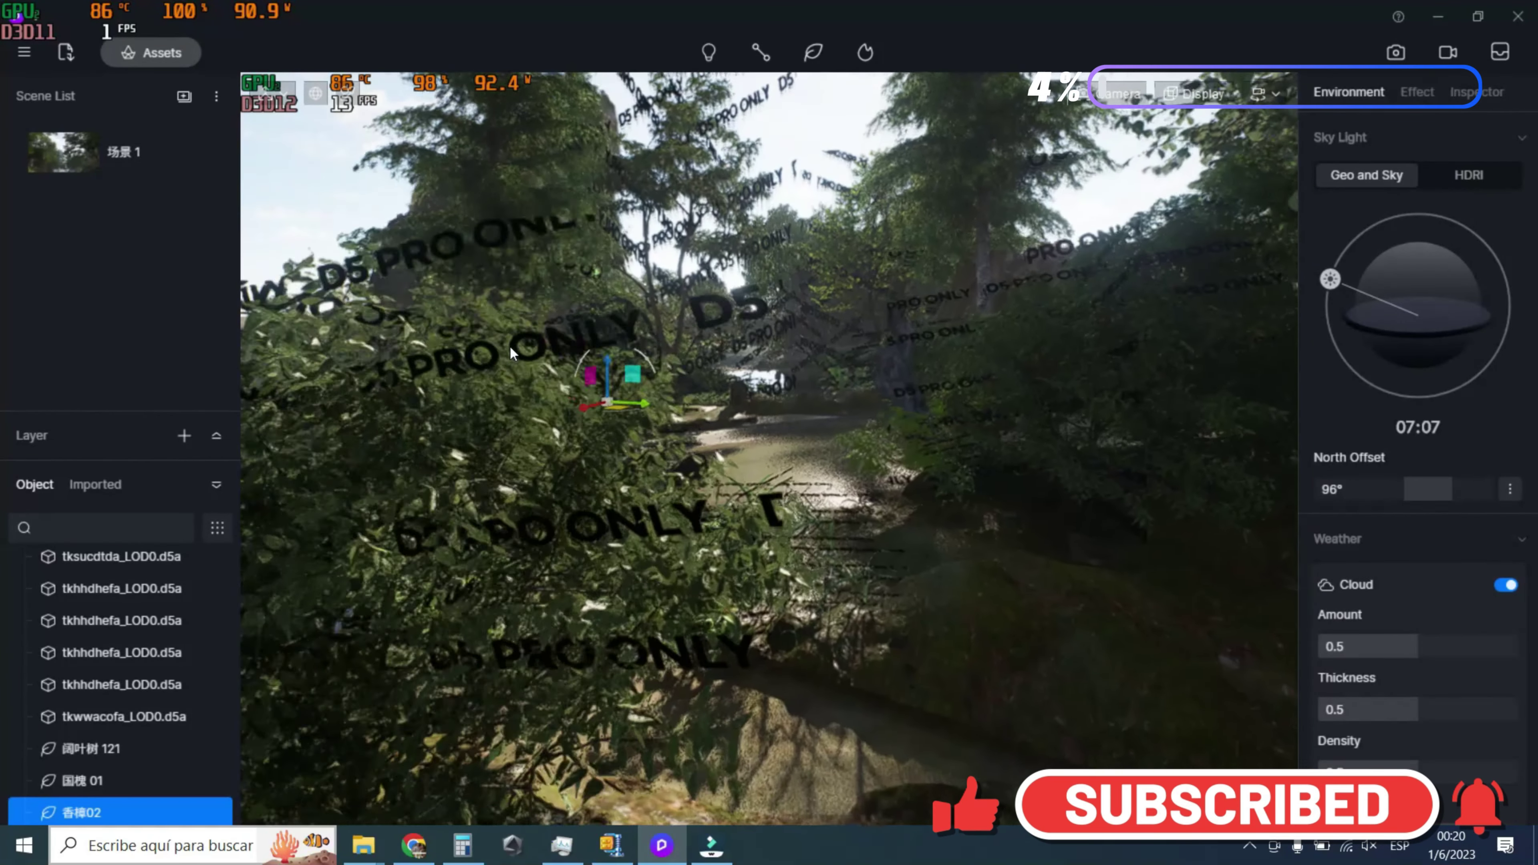
key("w")
key("w")
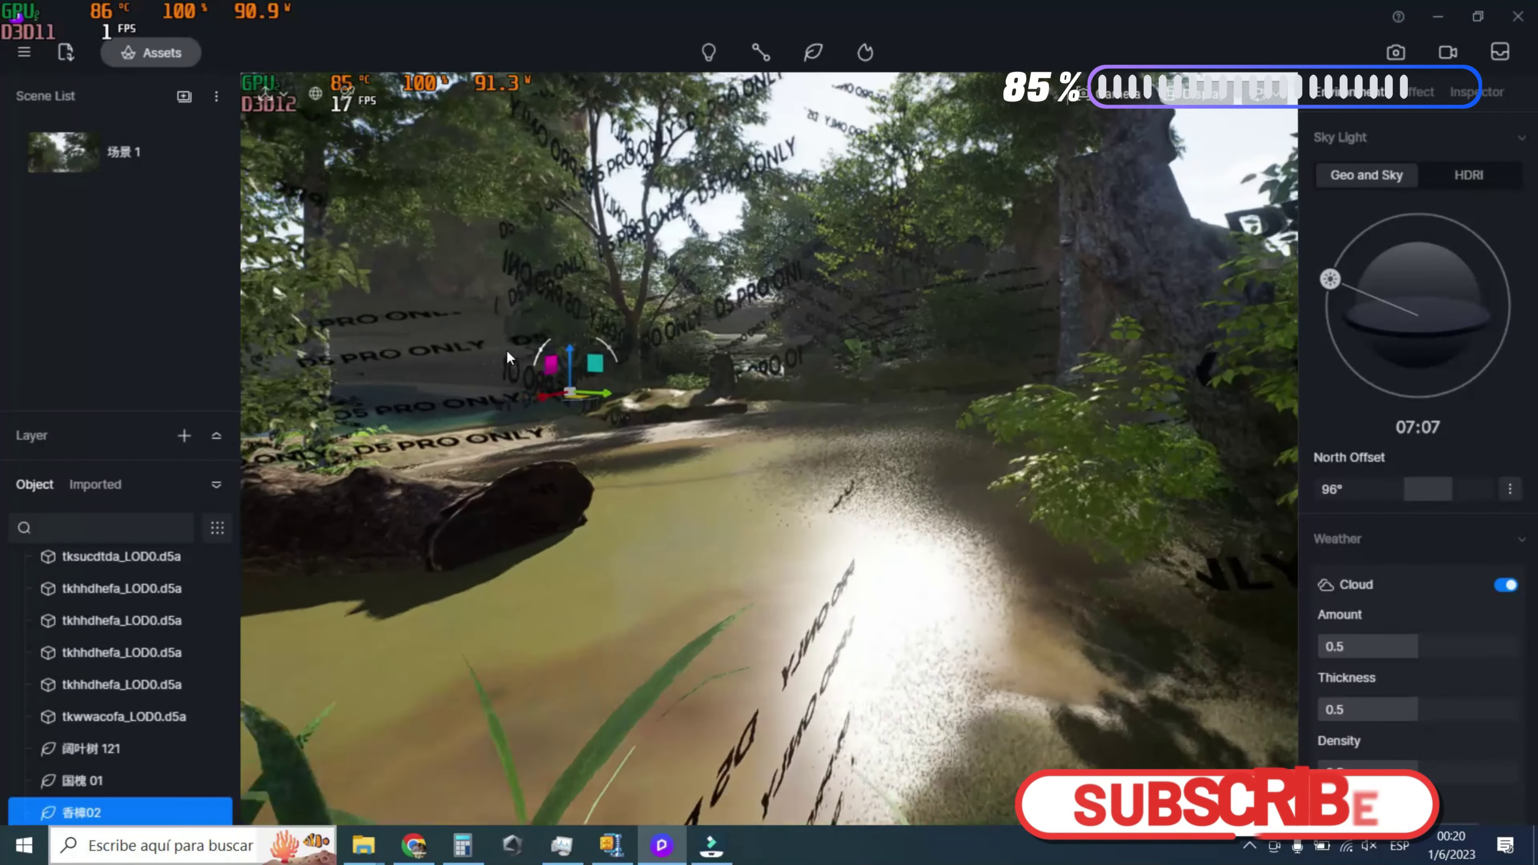
key("w")
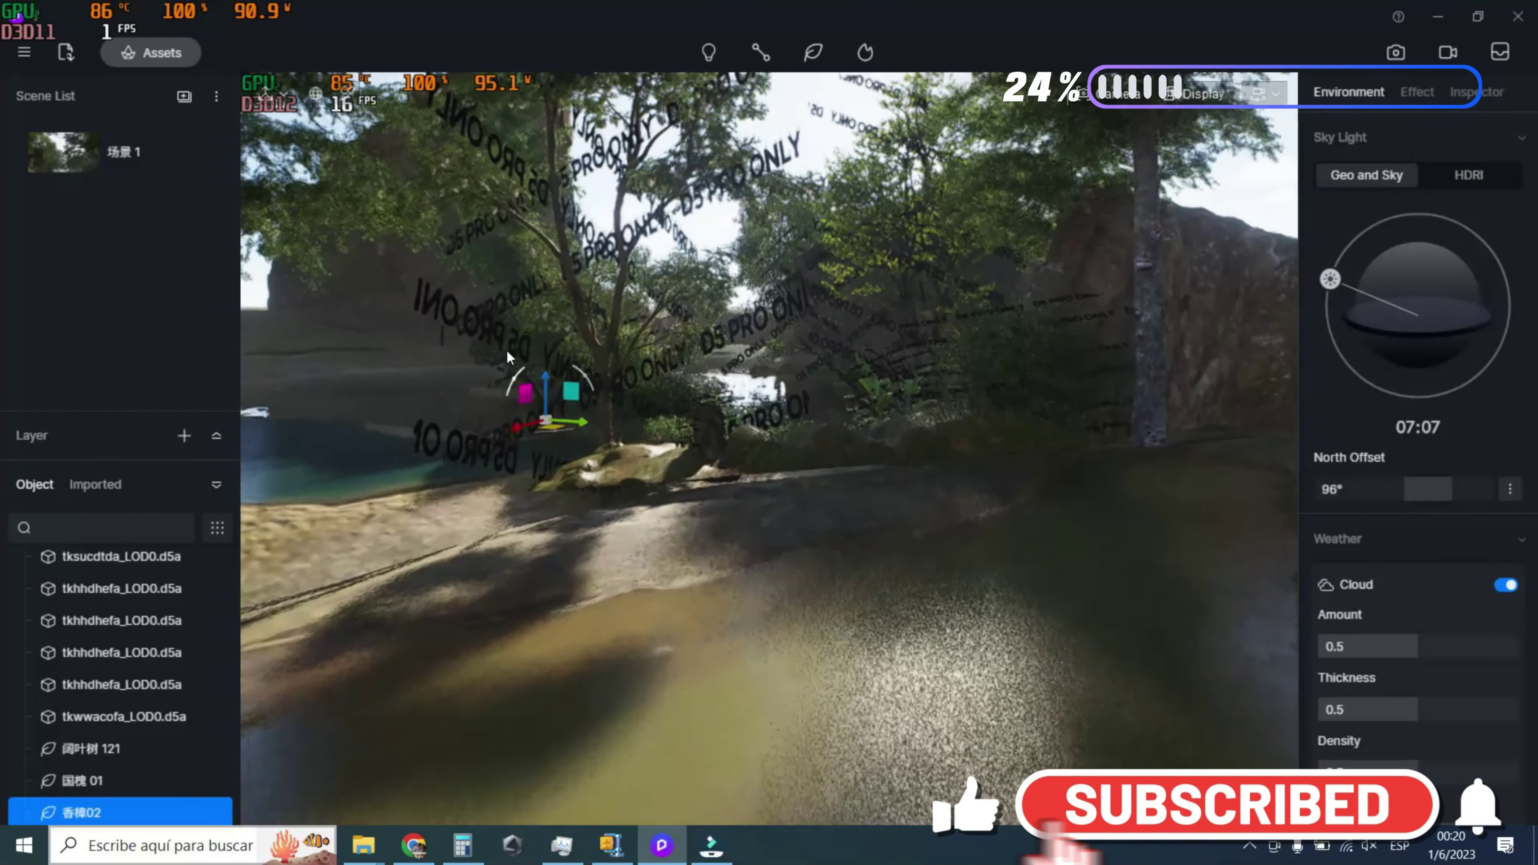
key("w")
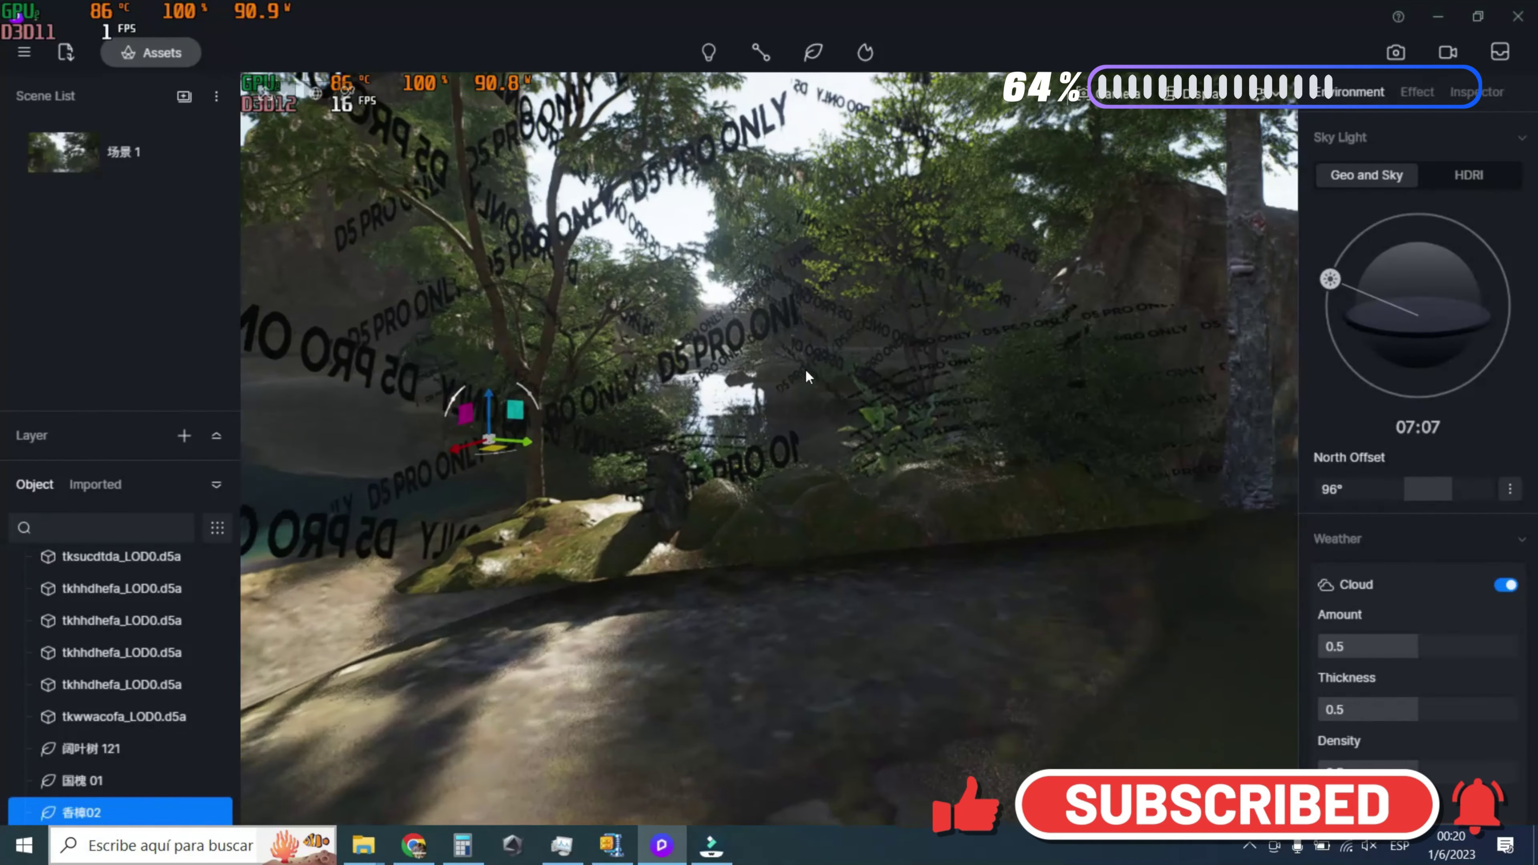
key("s")
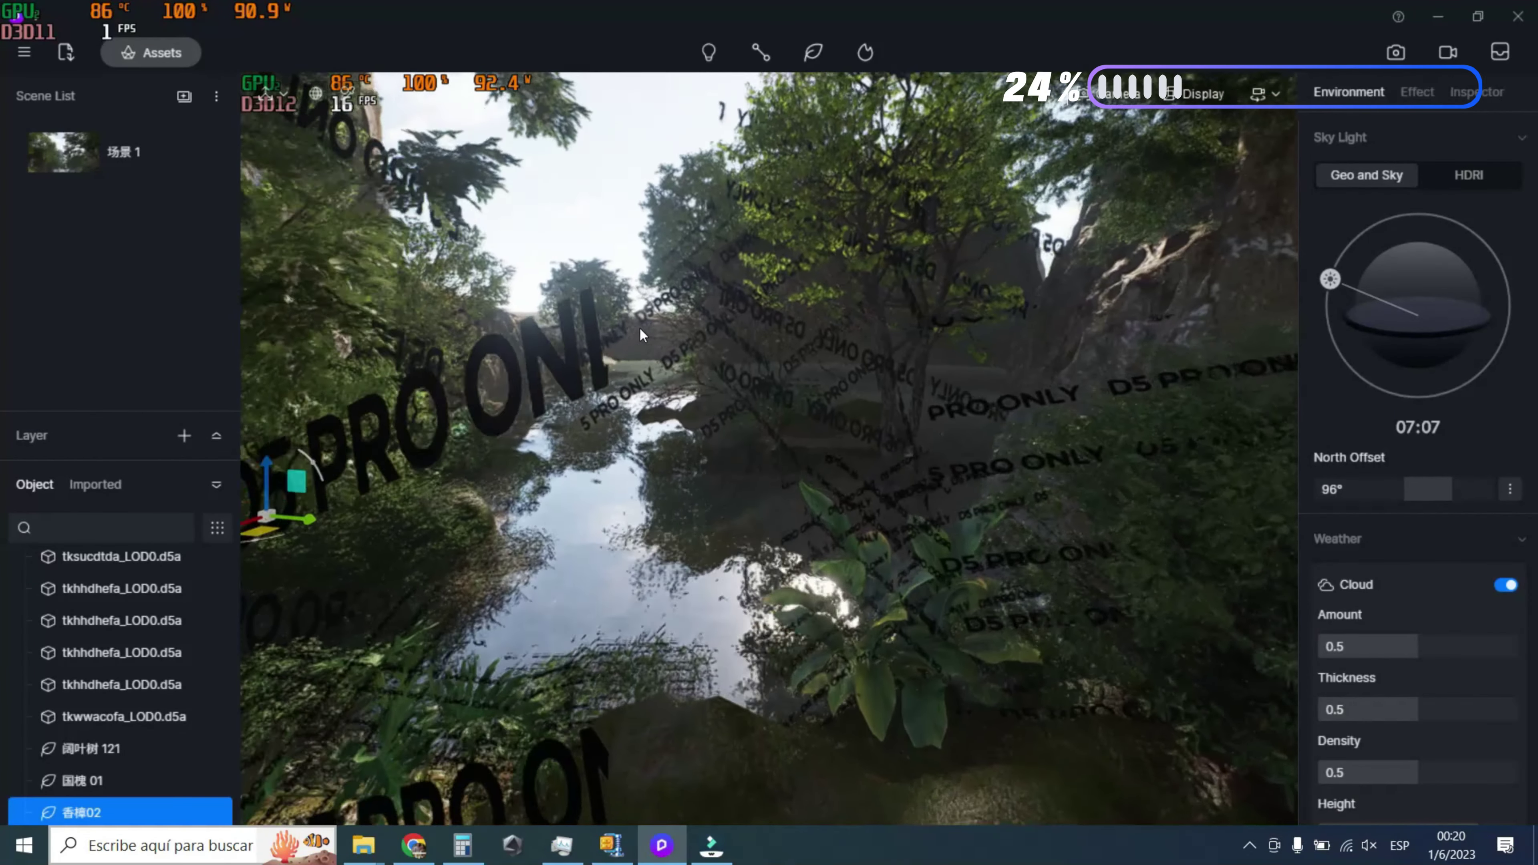
mouse_move(639, 327)
right_mouse_down()
mouse_move(599, 316)
mouse_move(560, 236)
mouse_move(550, 141)
right_mouse_up()
mouse_move(424, 139)
right_mouse_down()
mouse_move(324, 302)
mouse_move(552, 313)
mouse_move(688, 428)
mouse_move(608, 330)
mouse_move(644, 325)
mouse_move(441, 281)
mouse_move(577, 284)
mouse_move(1146, 370)
mouse_move(2, 349)
mouse_move(982, 377)
right_mouse_up()
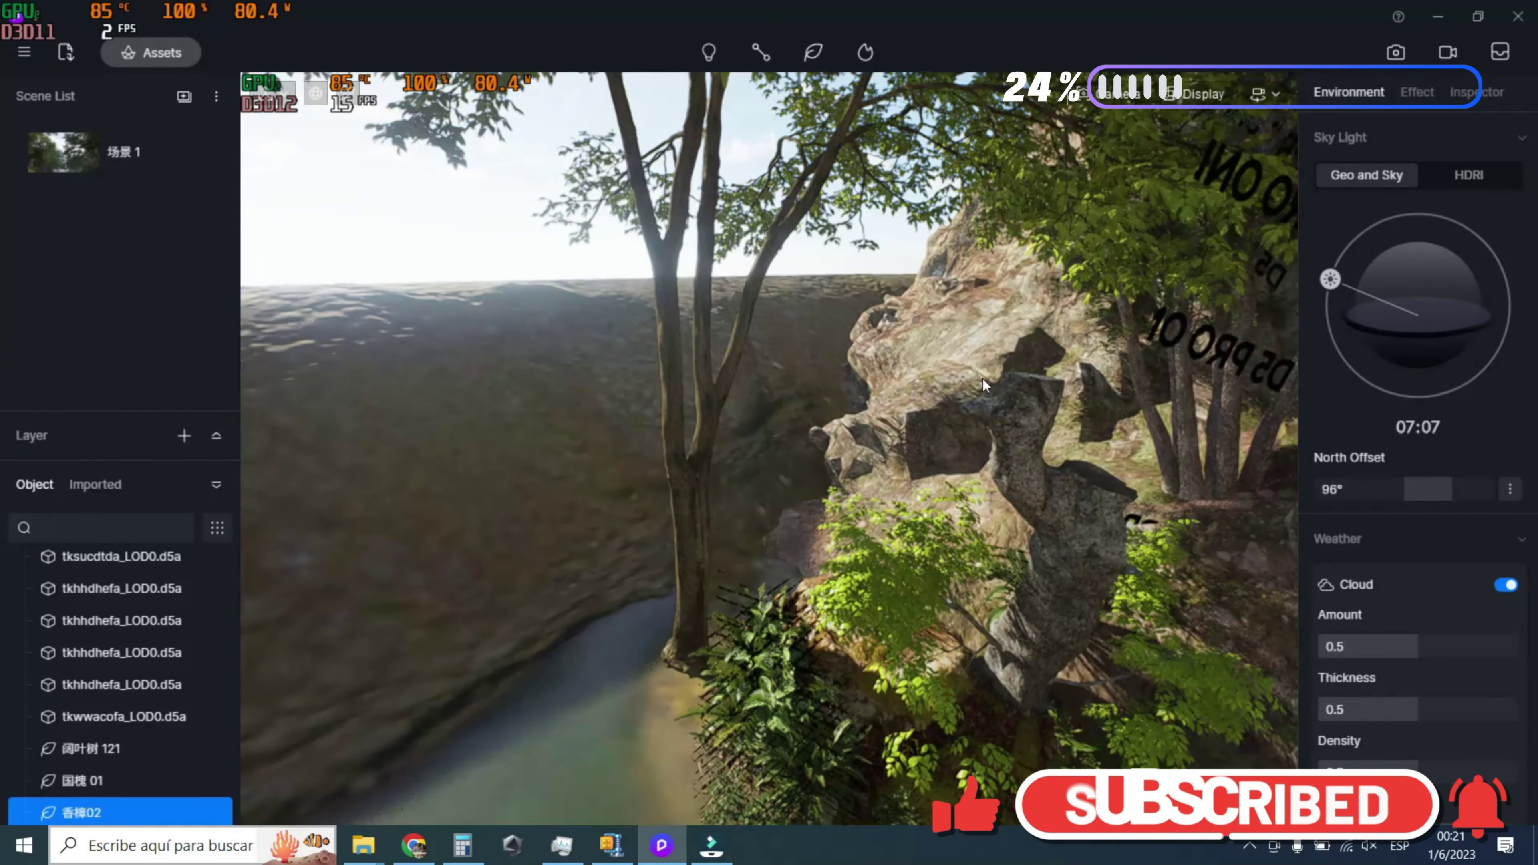
mouse_move(770, 368)
right_mouse_down()
mouse_move(1323, 392)
mouse_move(932, 398)
right_mouse_up()
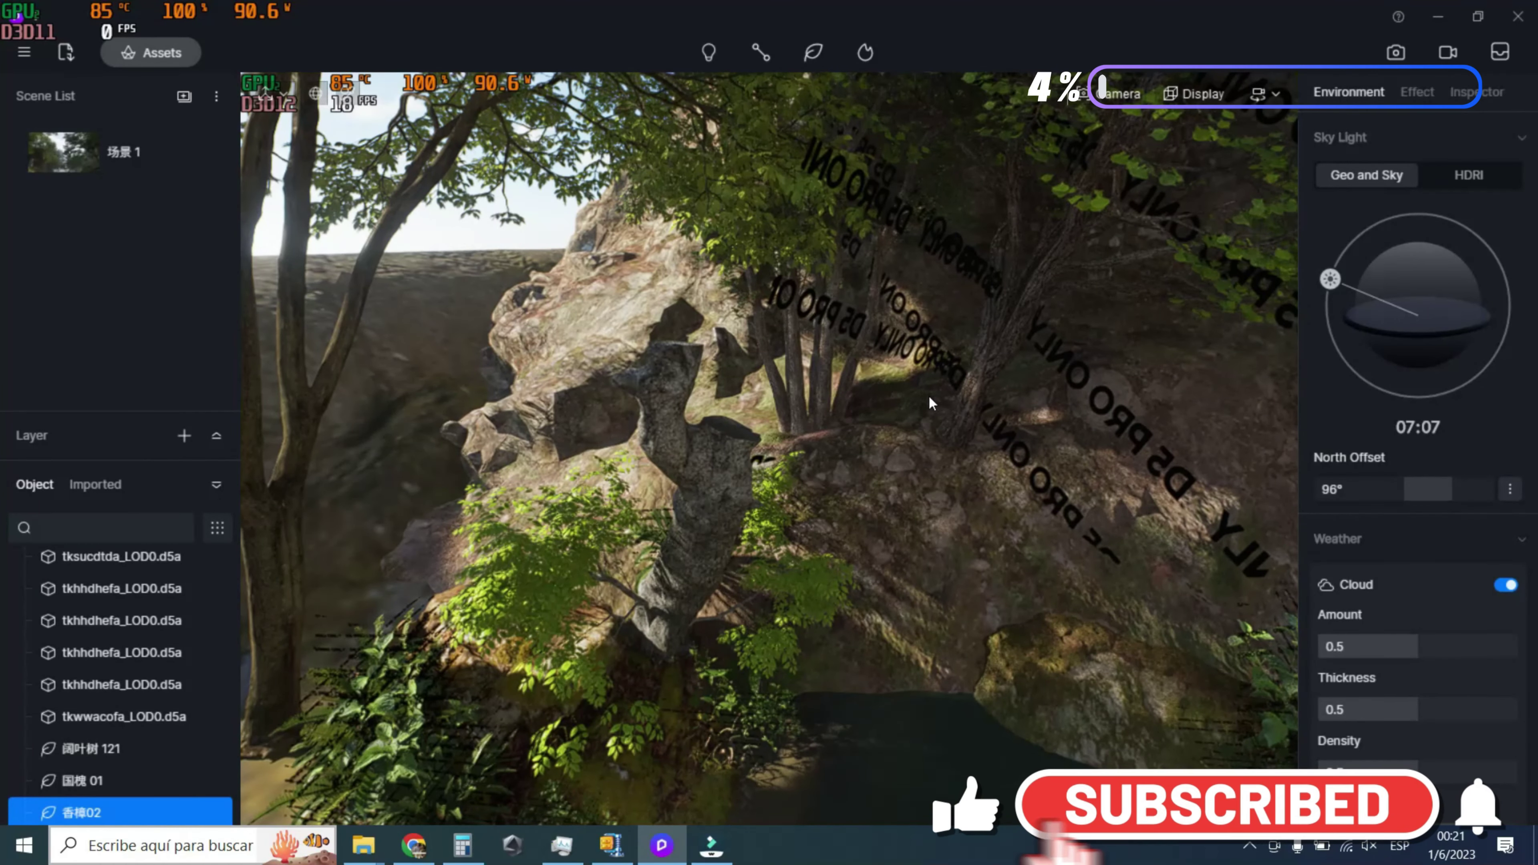
Lower the camera near the water and frame the tree and rock spire above it
key("q")
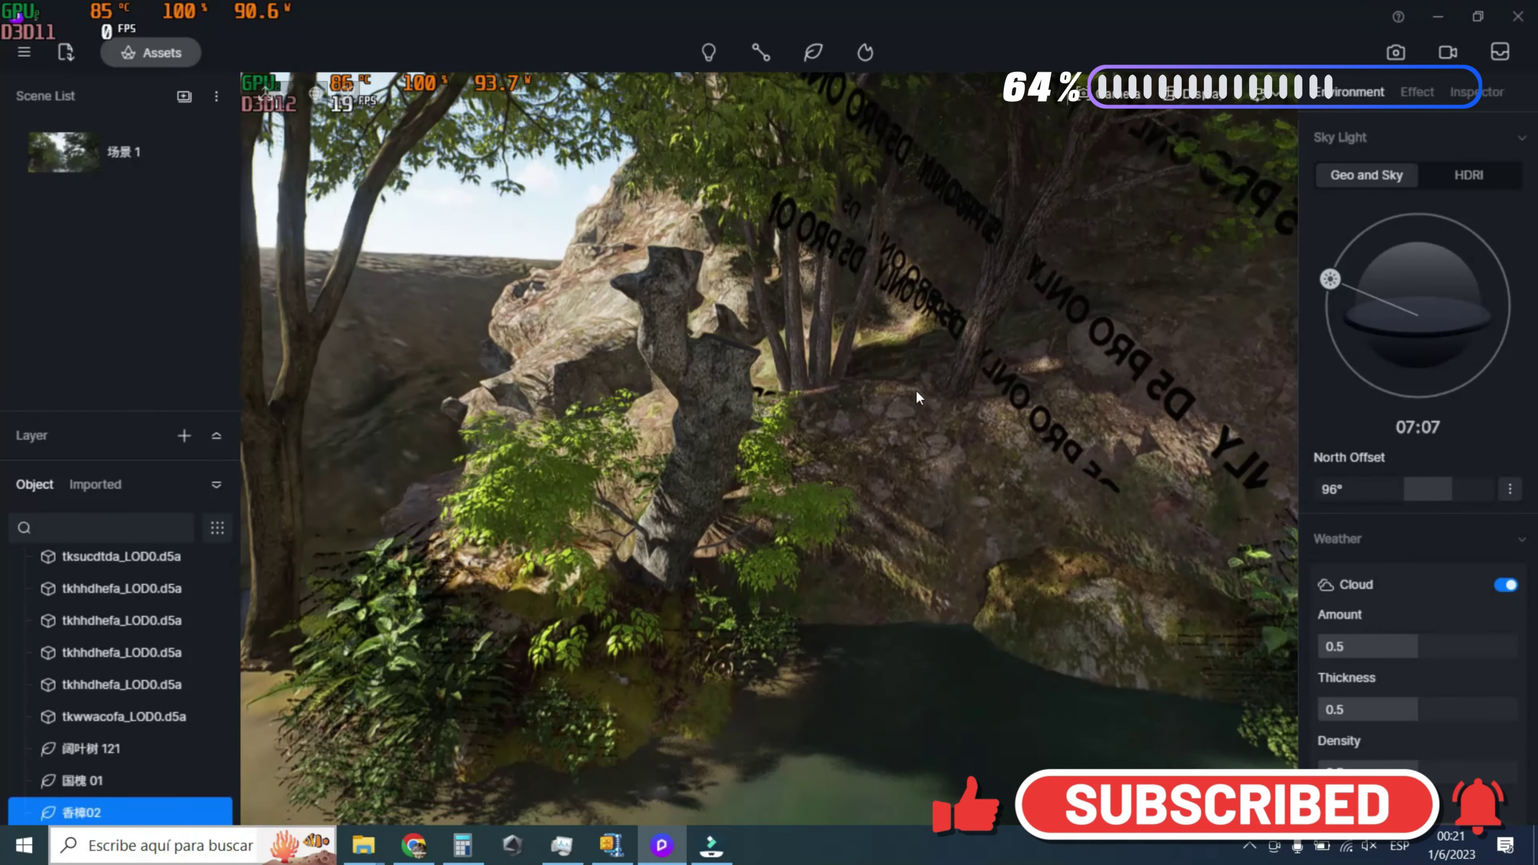
right_click_drag(916, 397, 935, 165)
key("q")
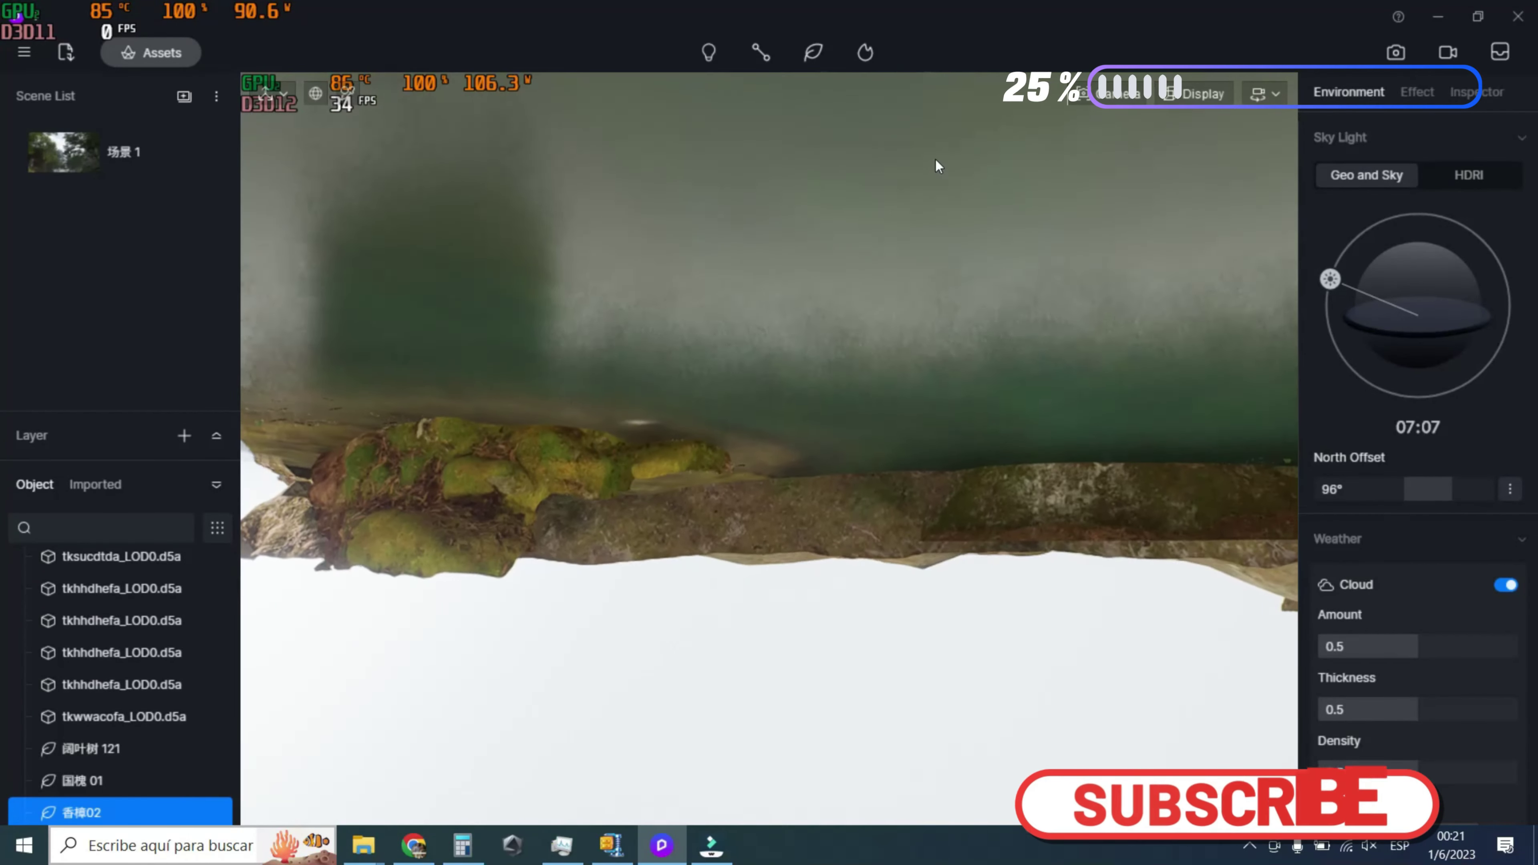
key("e")
right_click_drag(934, 179, 930, 296)
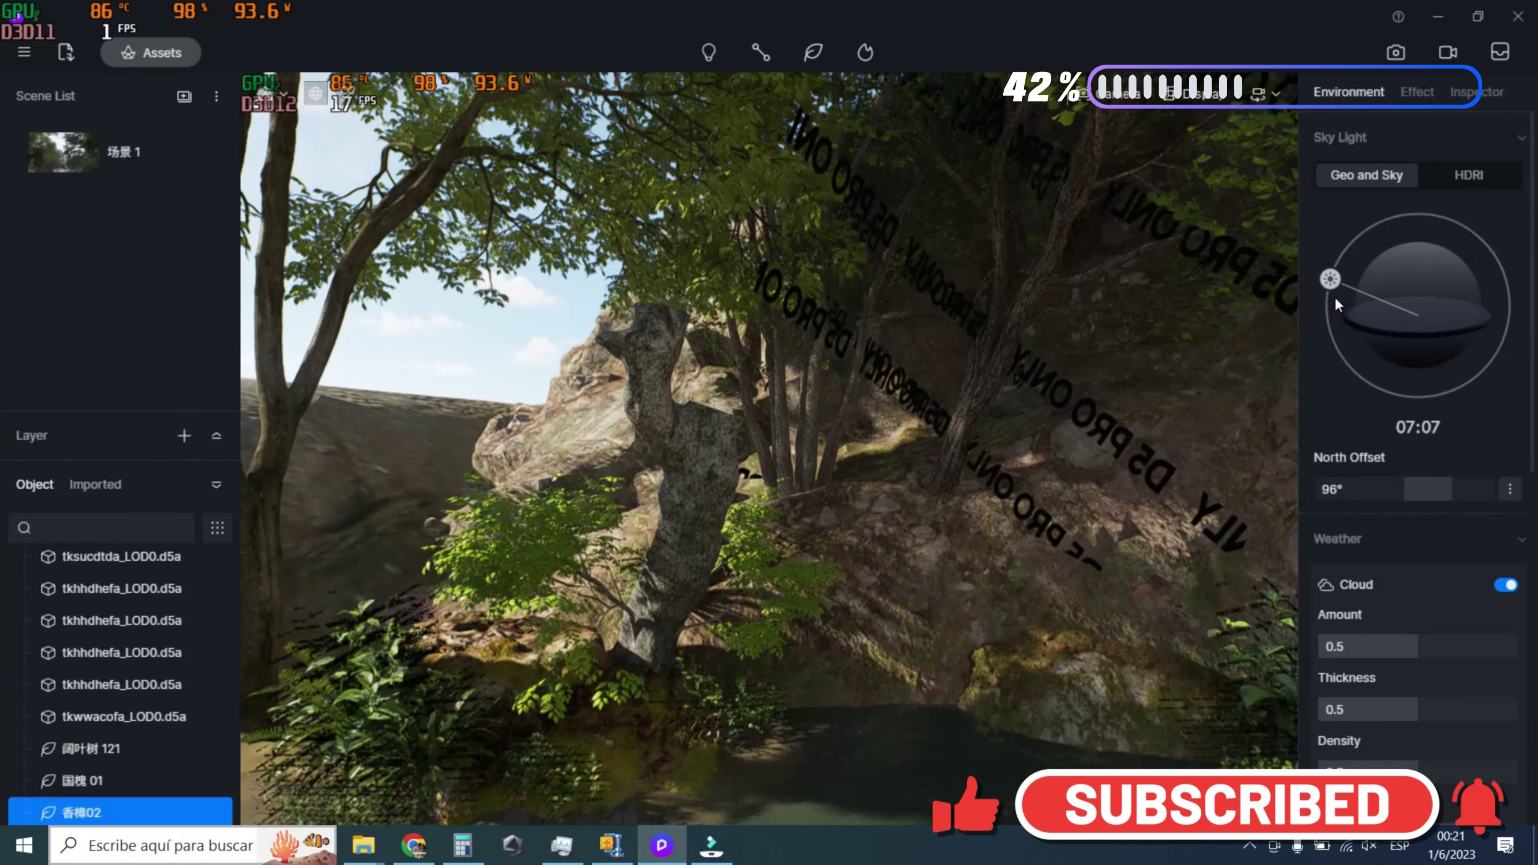
Swing the Sky Light North Offset from 96° to -68°
left_click_drag(1446, 492, 1348, 488)
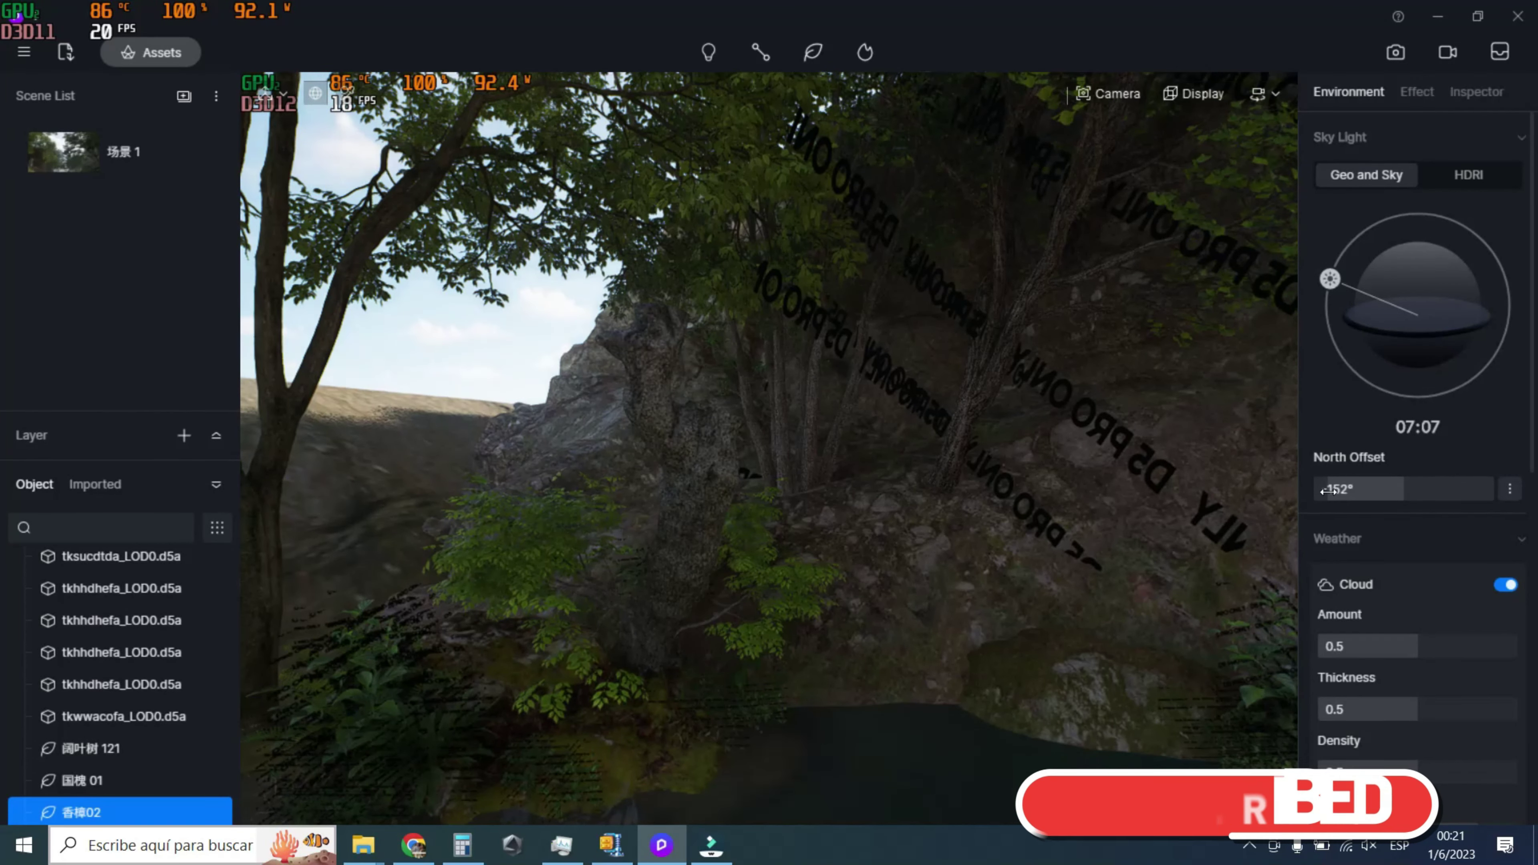
left_click_drag(1350, 492, 1378, 508)
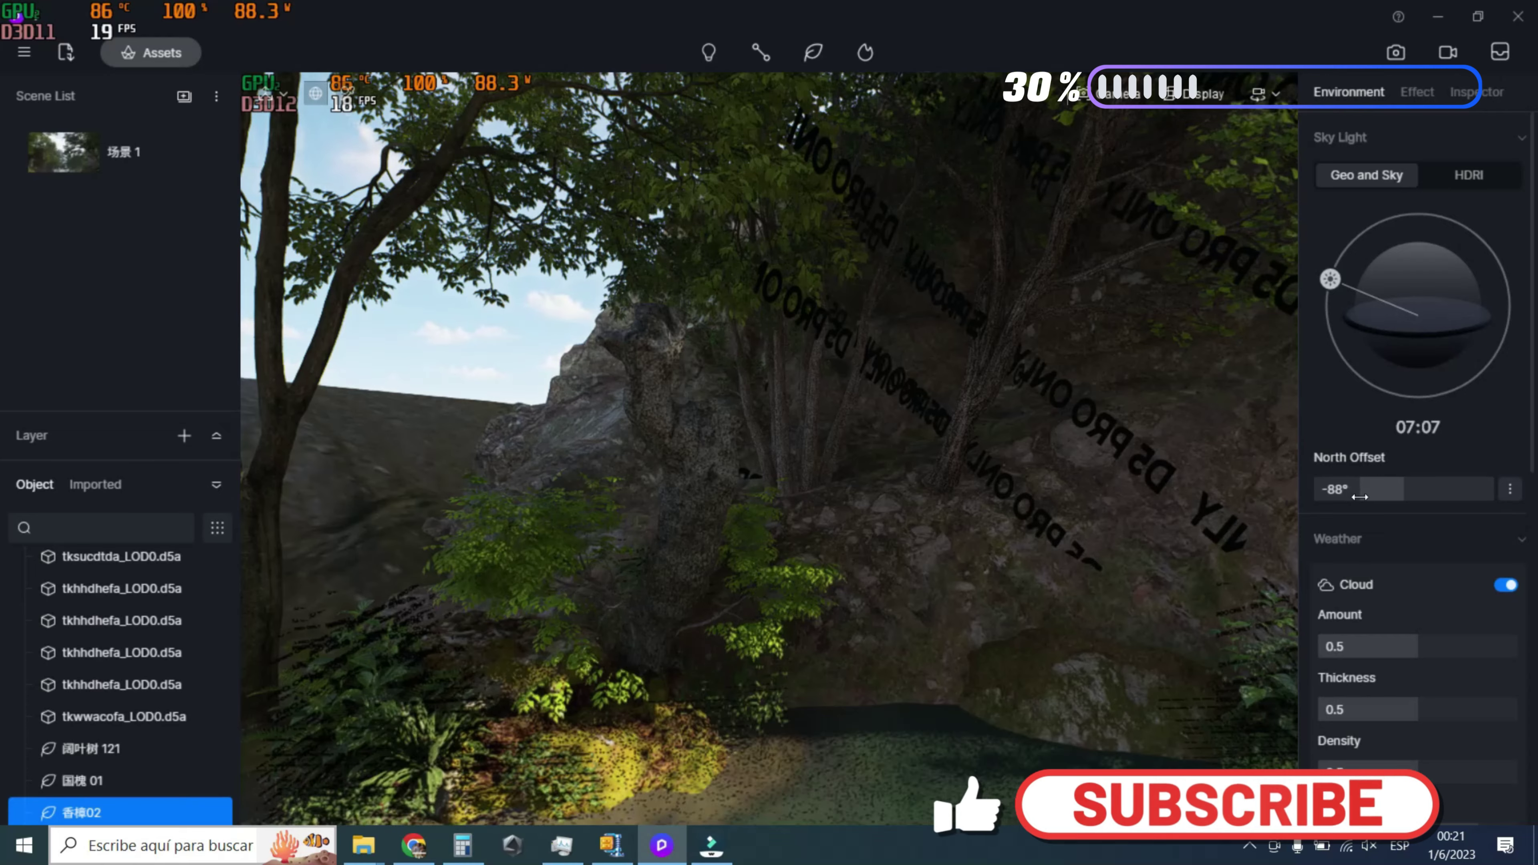
left_click_drag(1377, 502, 1370, 502)
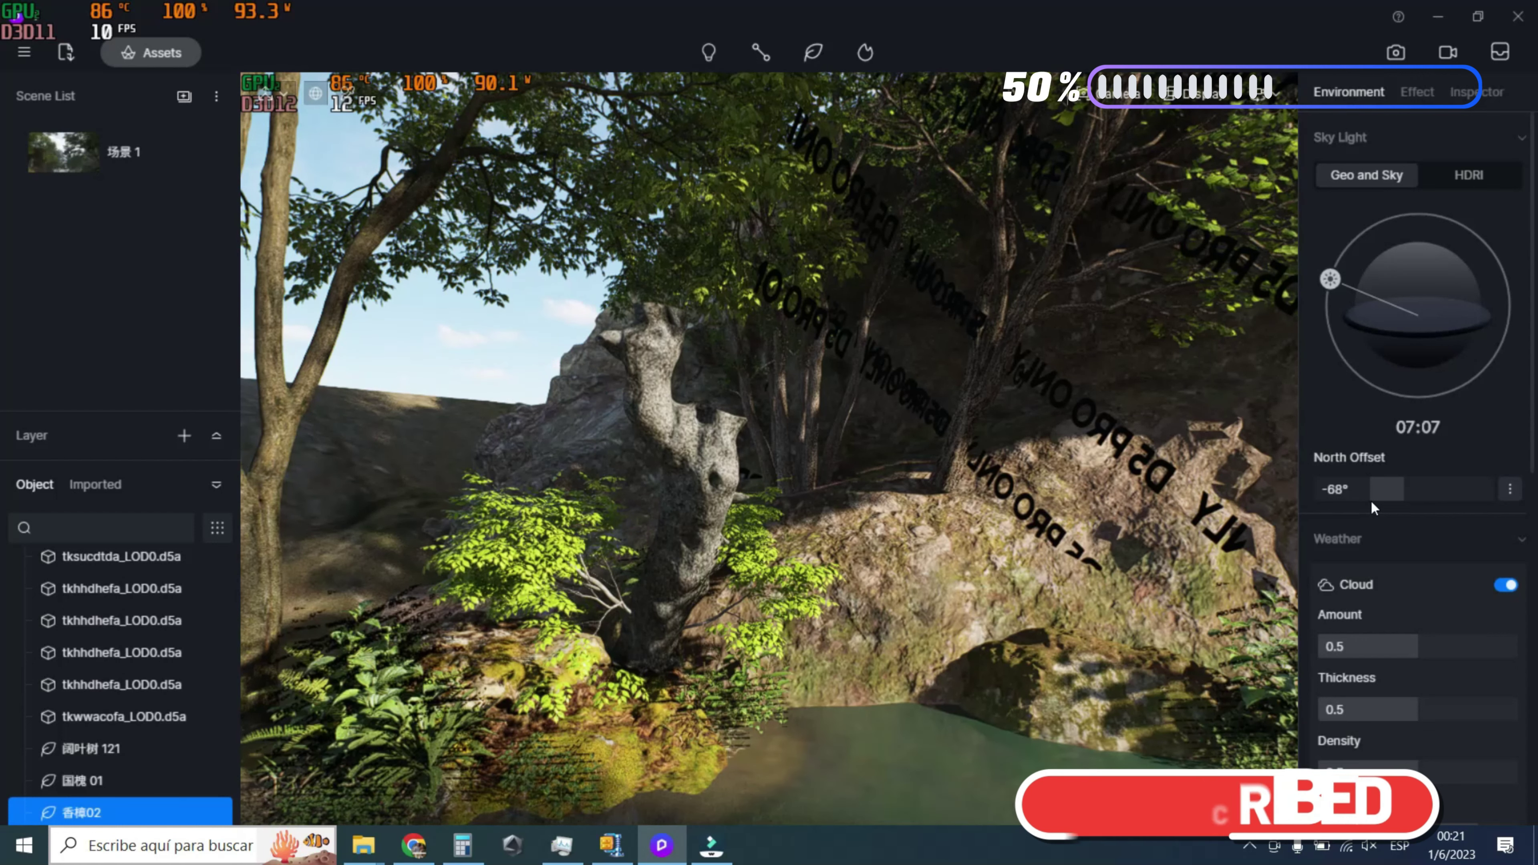
left_click(863, 56)
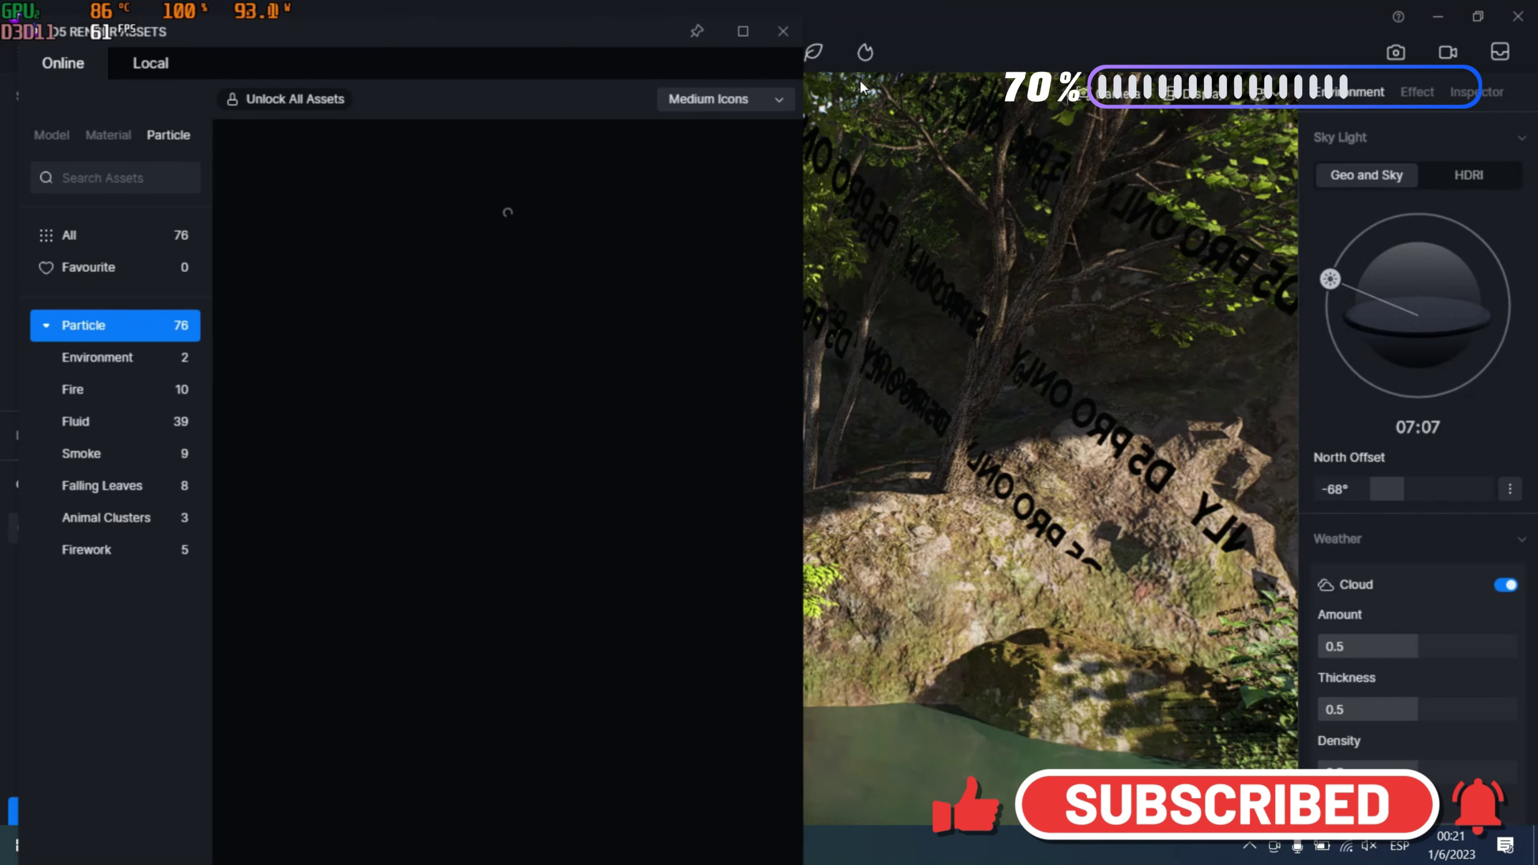
Download the Fire05 particle and place a flame at the rock arch's water edge
left_click(105, 388)
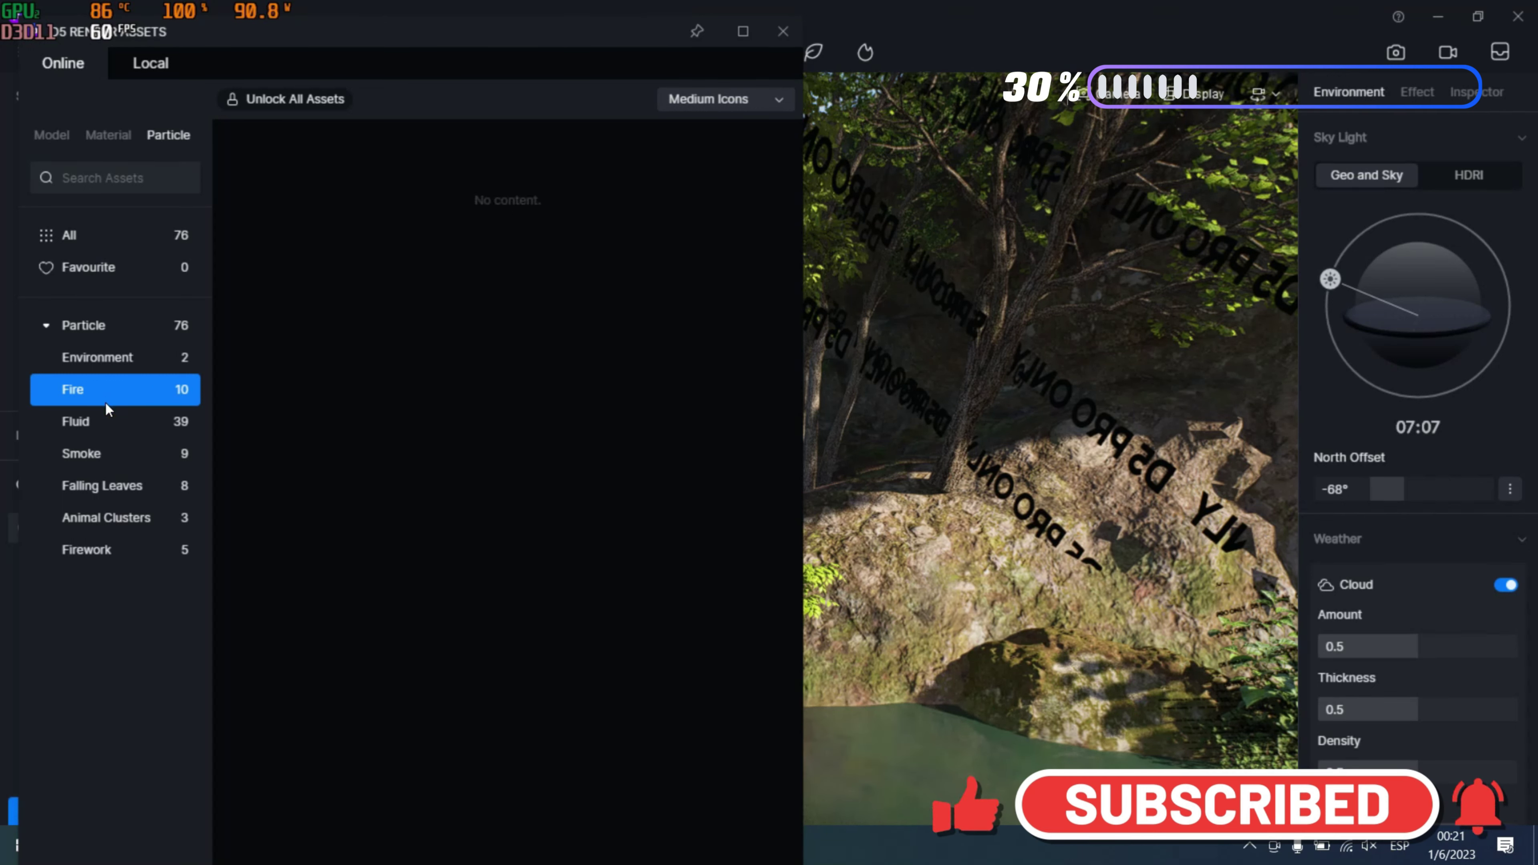
left_click(117, 392)
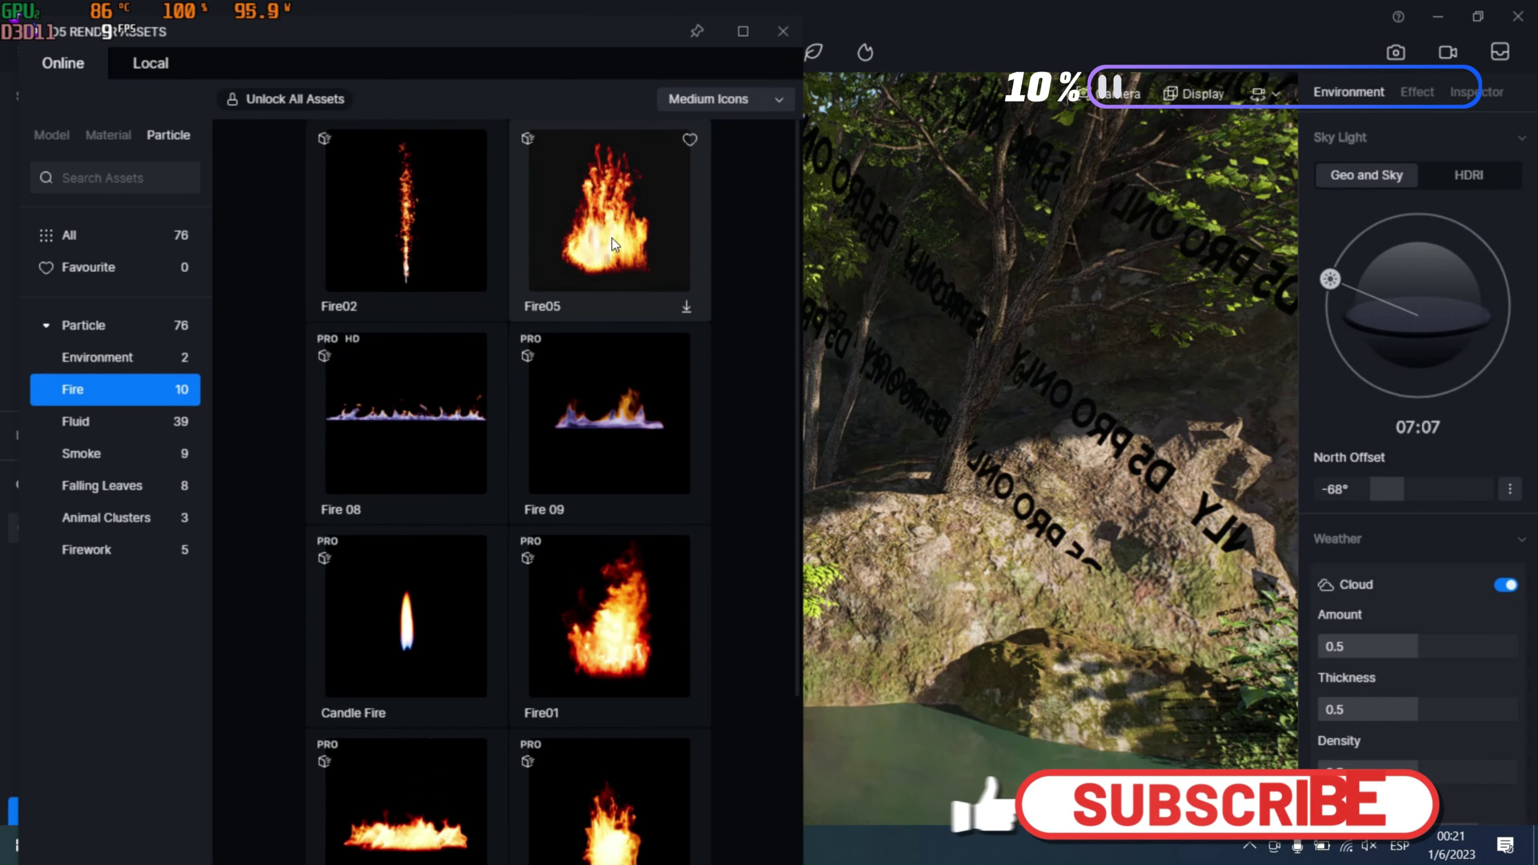
left_click(611, 237)
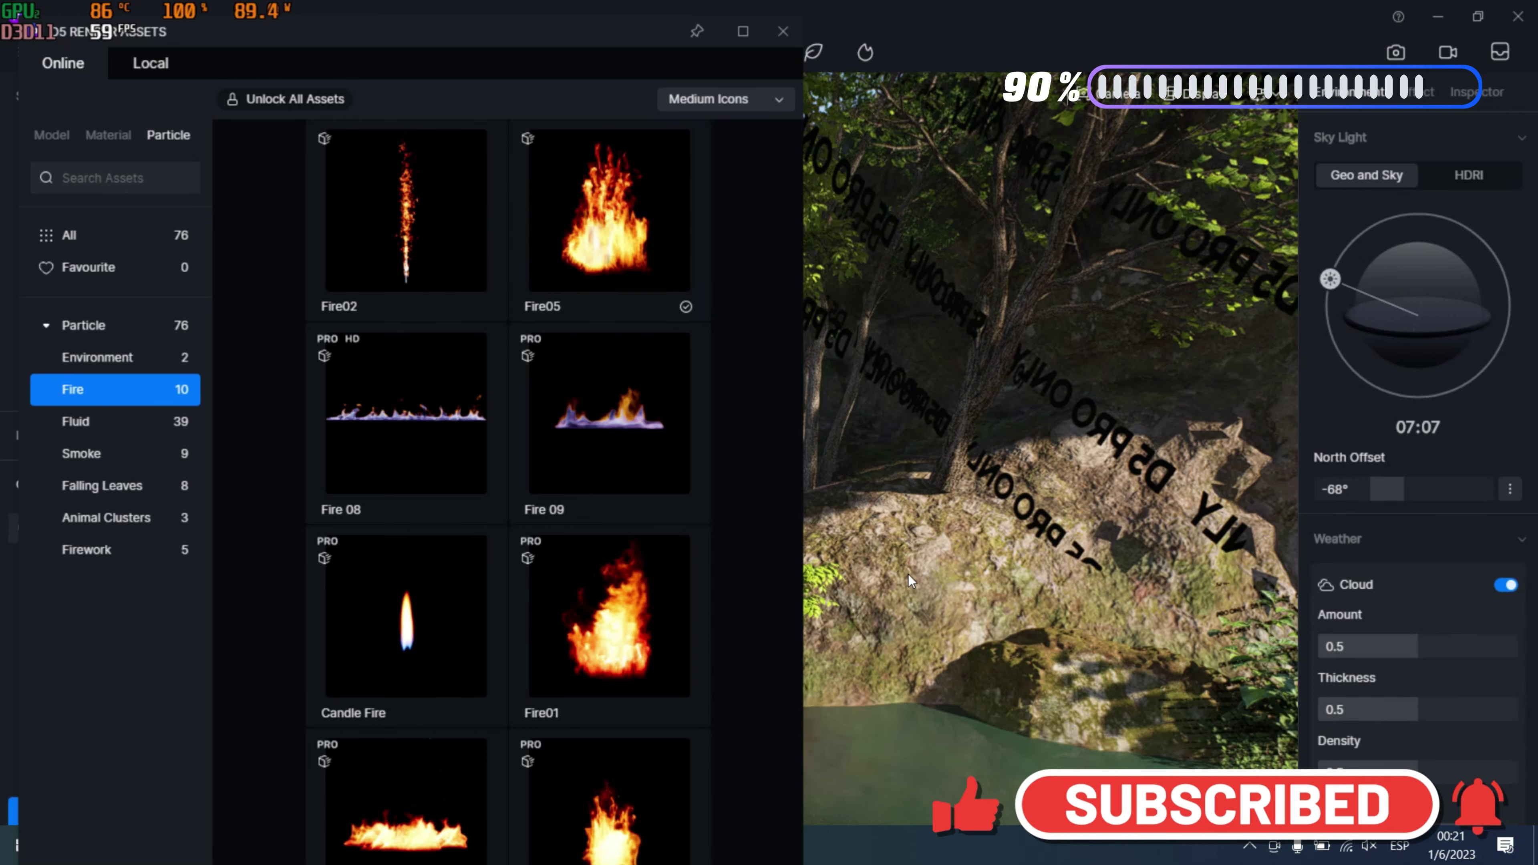
mouse_move(609, 216)
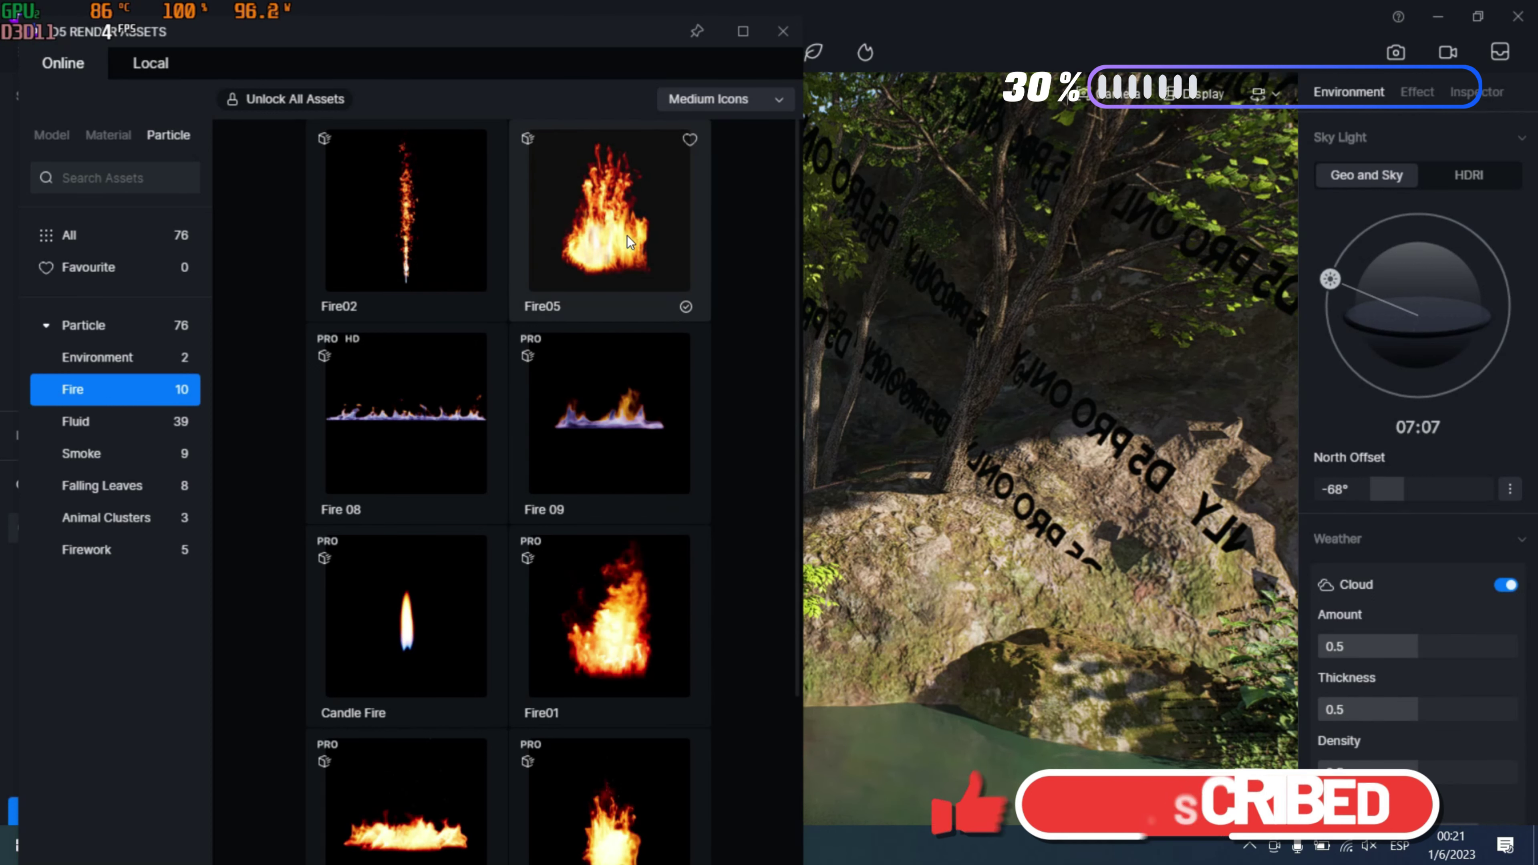
left_click(628, 240)
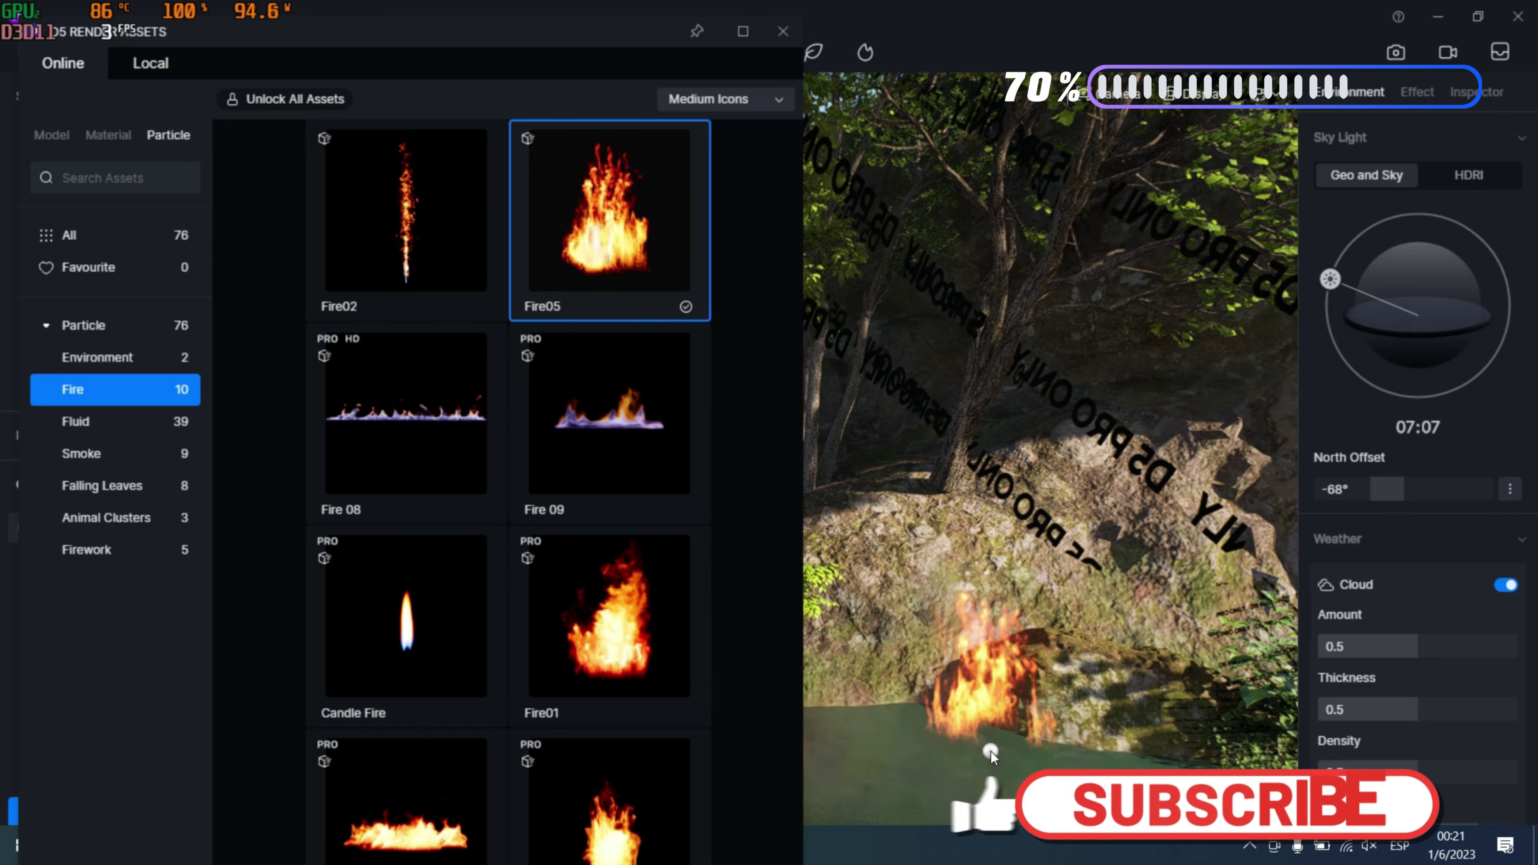
left_click(1003, 800)
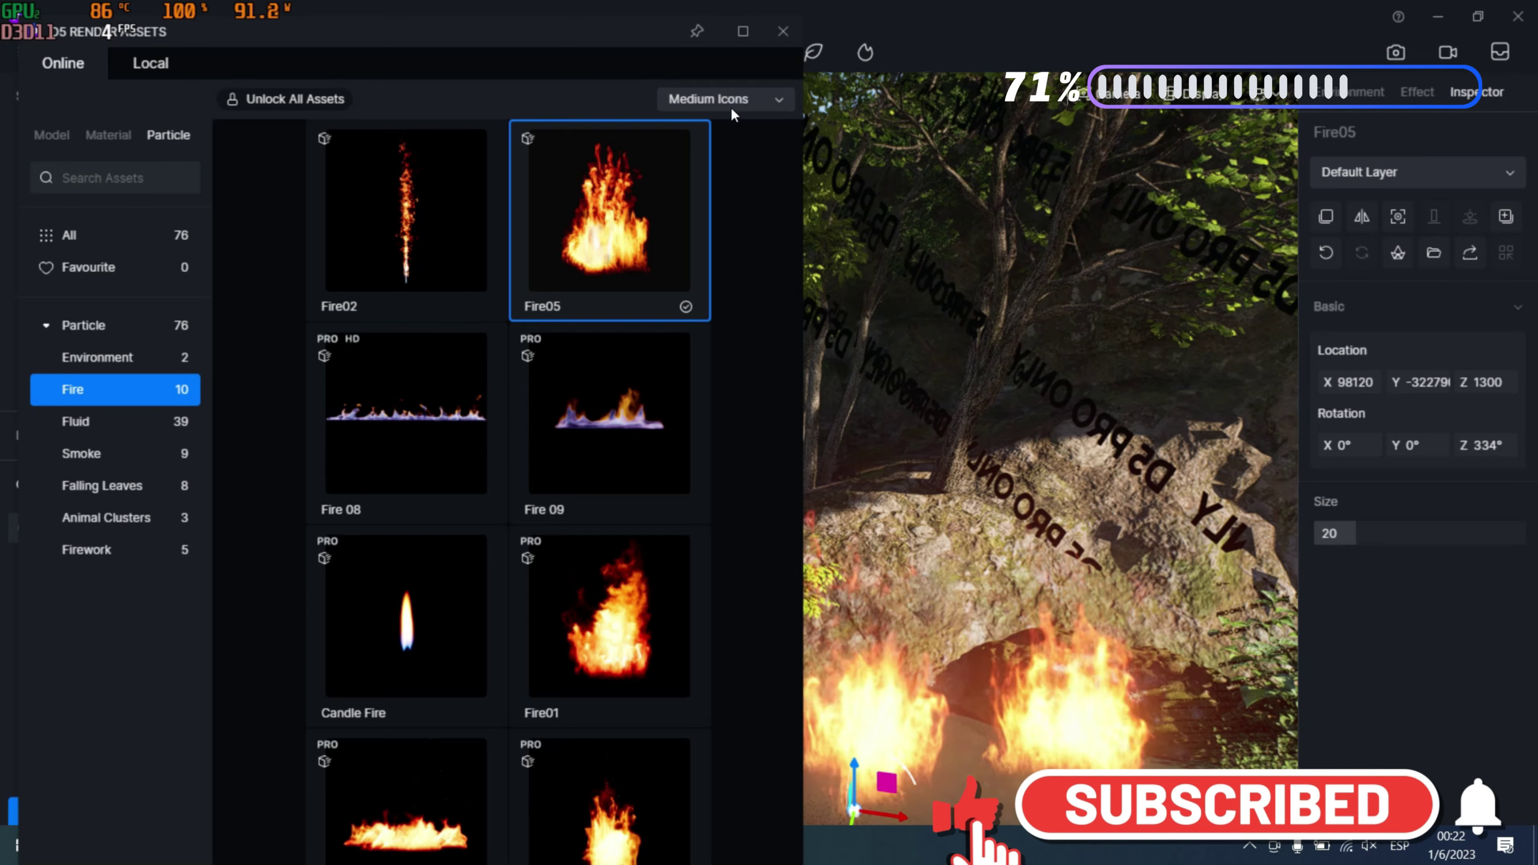
left_click(782, 32)
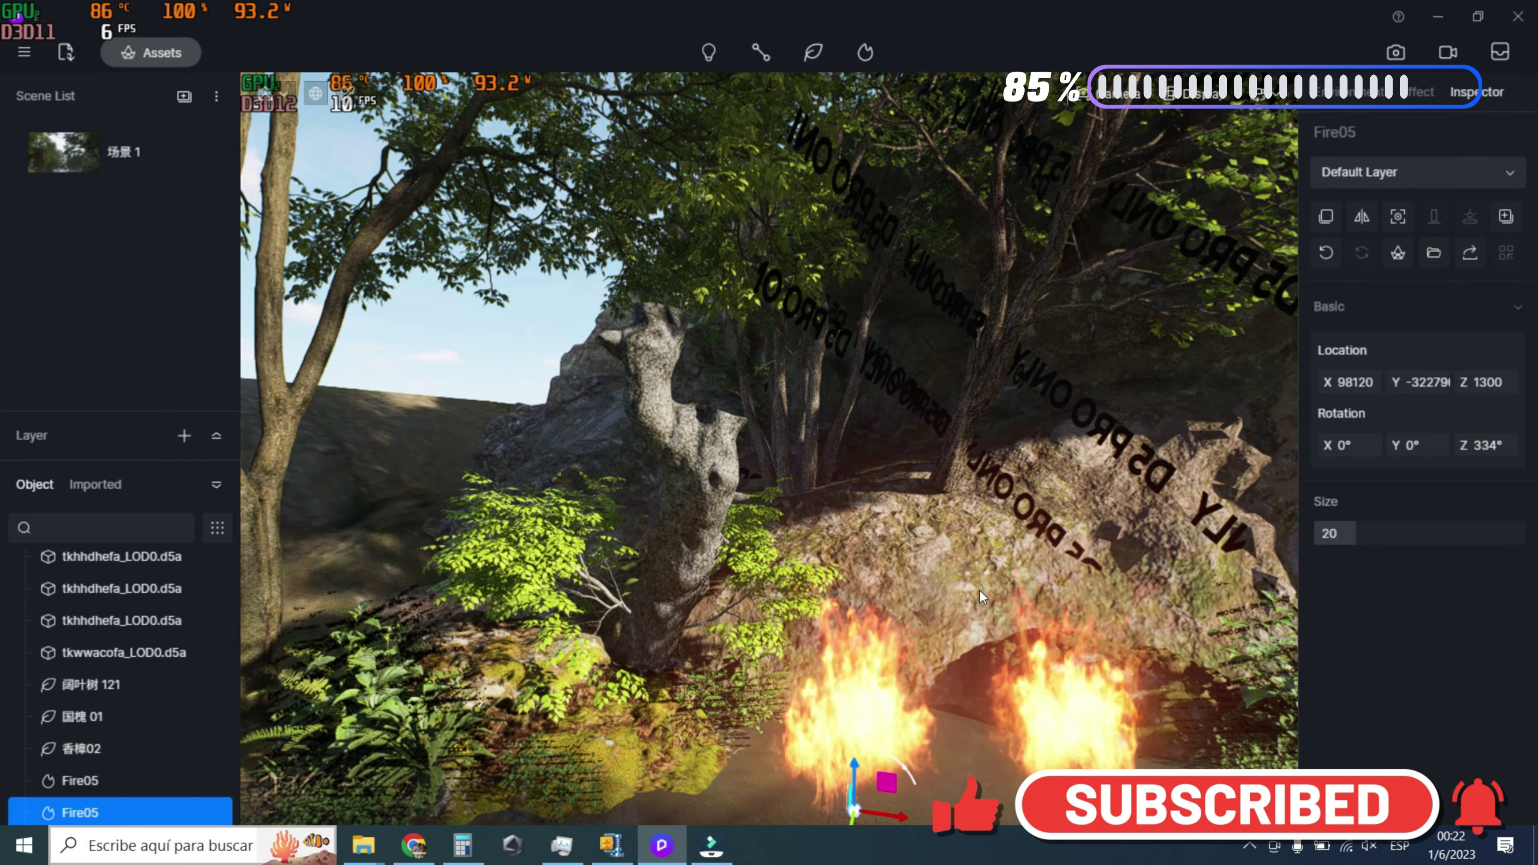
Place another Fire05 flame on the water in front of the big rock
scroll(976, 581, "down", 3)
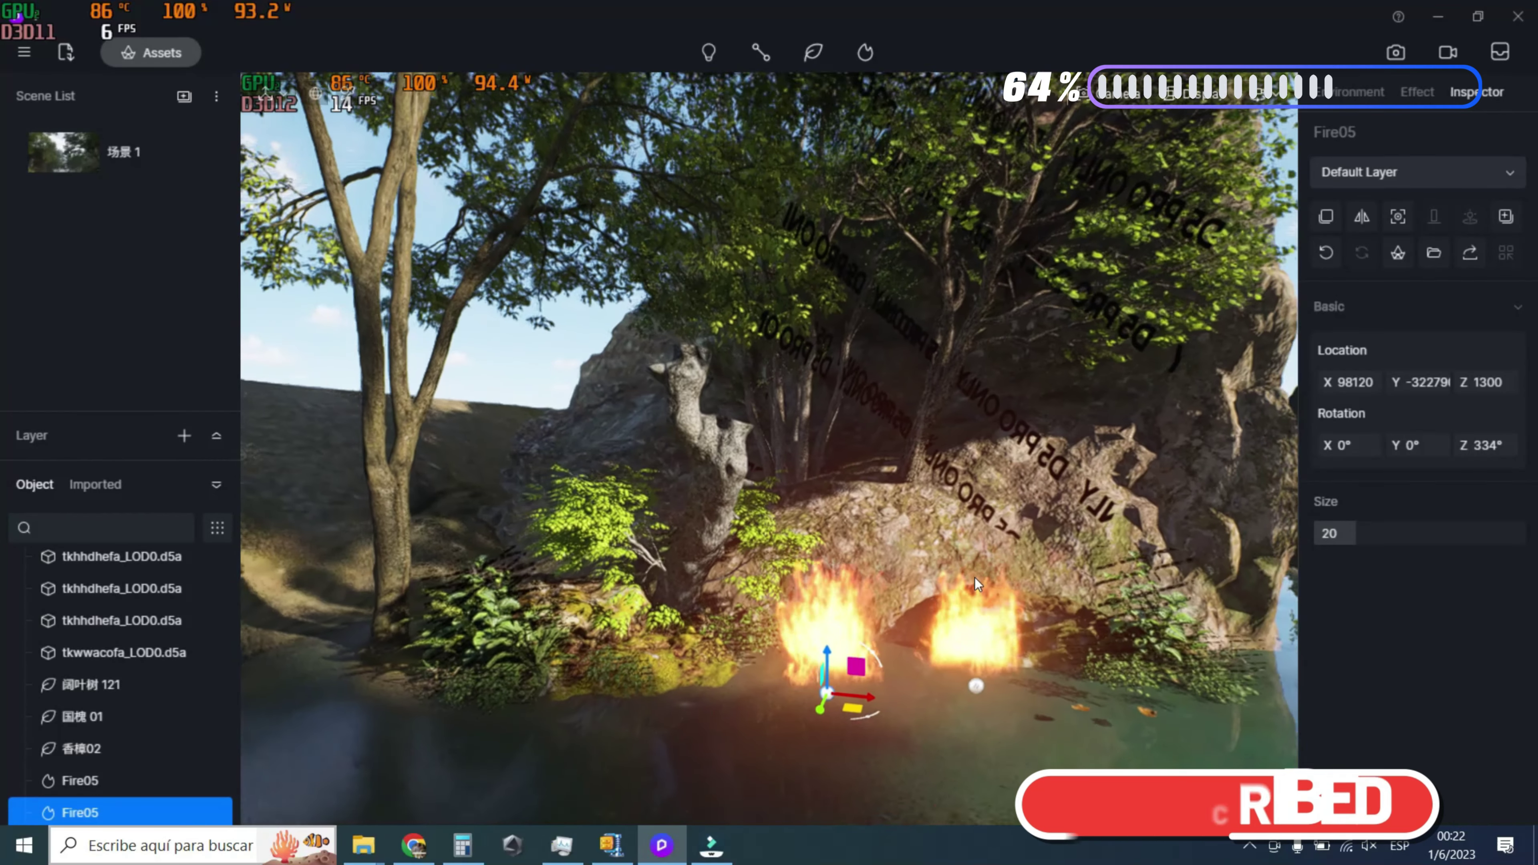
scroll(974, 577, "down", 3)
scroll(974, 577, "down", 2)
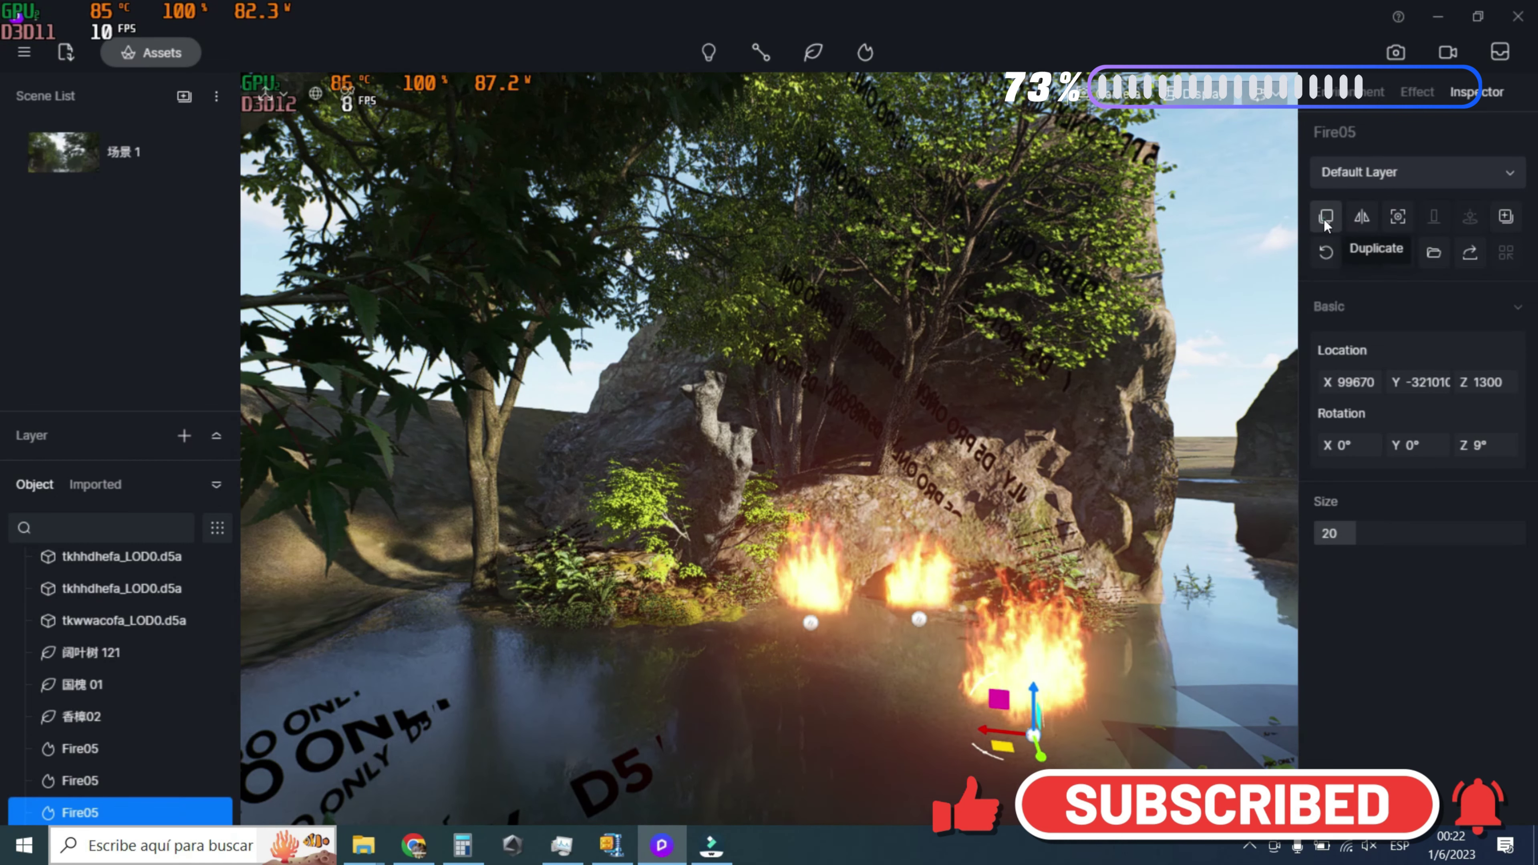
left_click(922, 704)
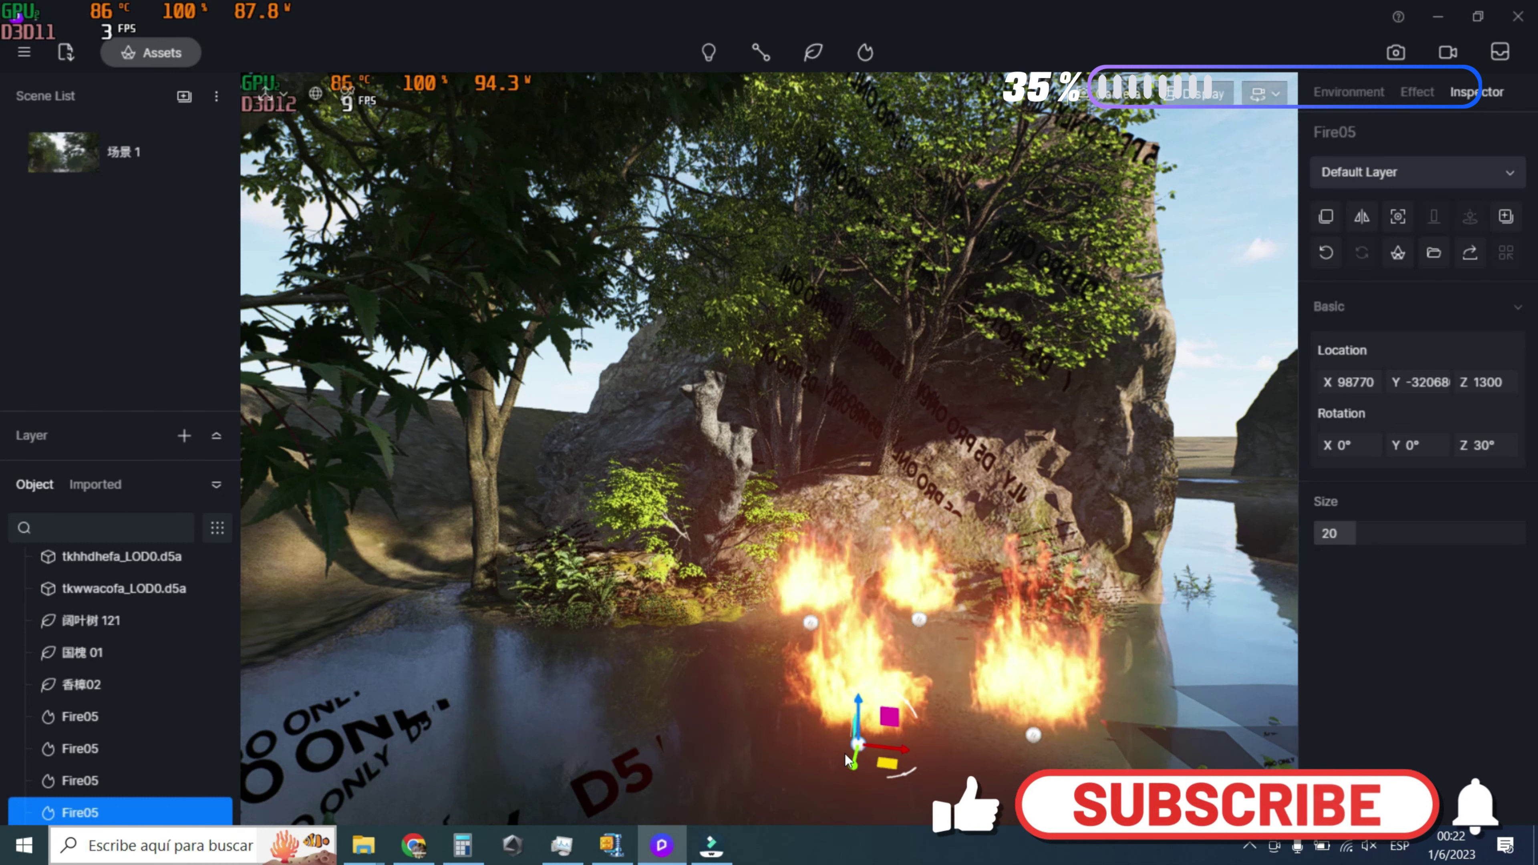
left_click(794, 745)
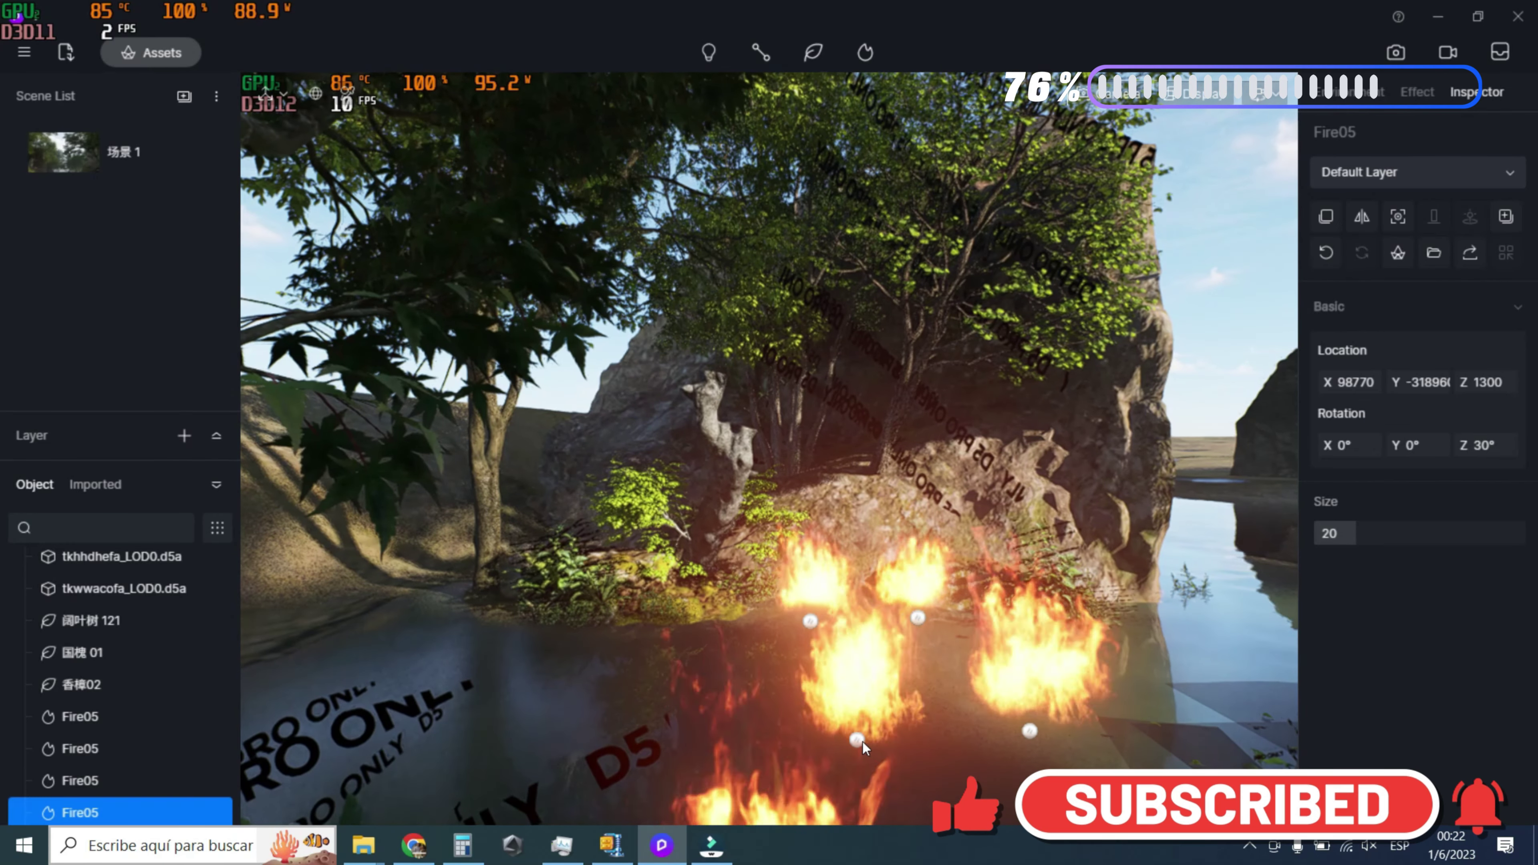
Reposition the flames, moving one left toward the bank and another right on the water
left_click(859, 739)
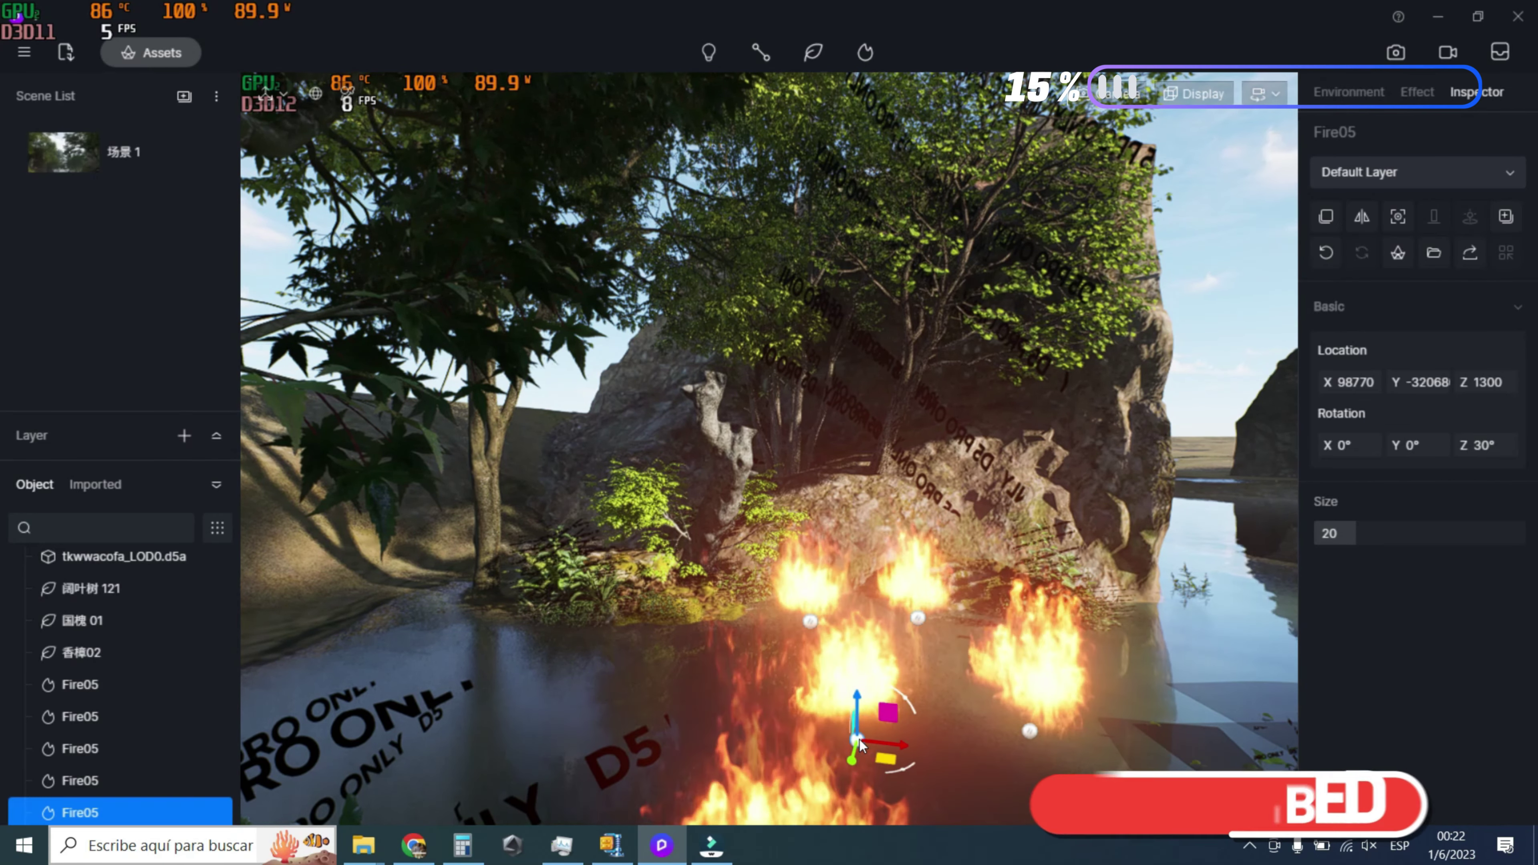
left_click_drag(799, 693, 632, 709)
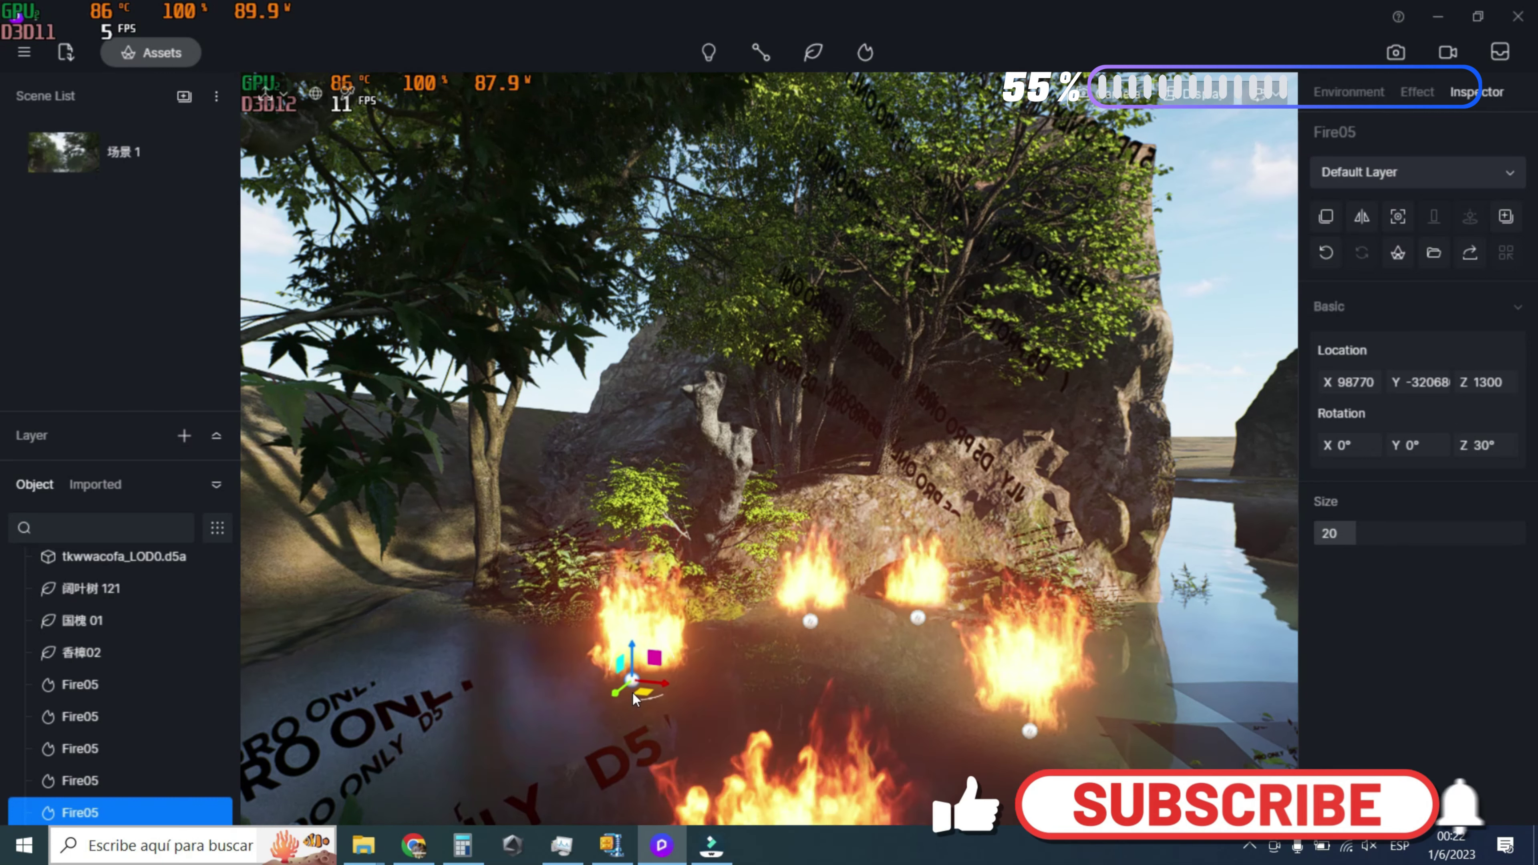
left_click(669, 703)
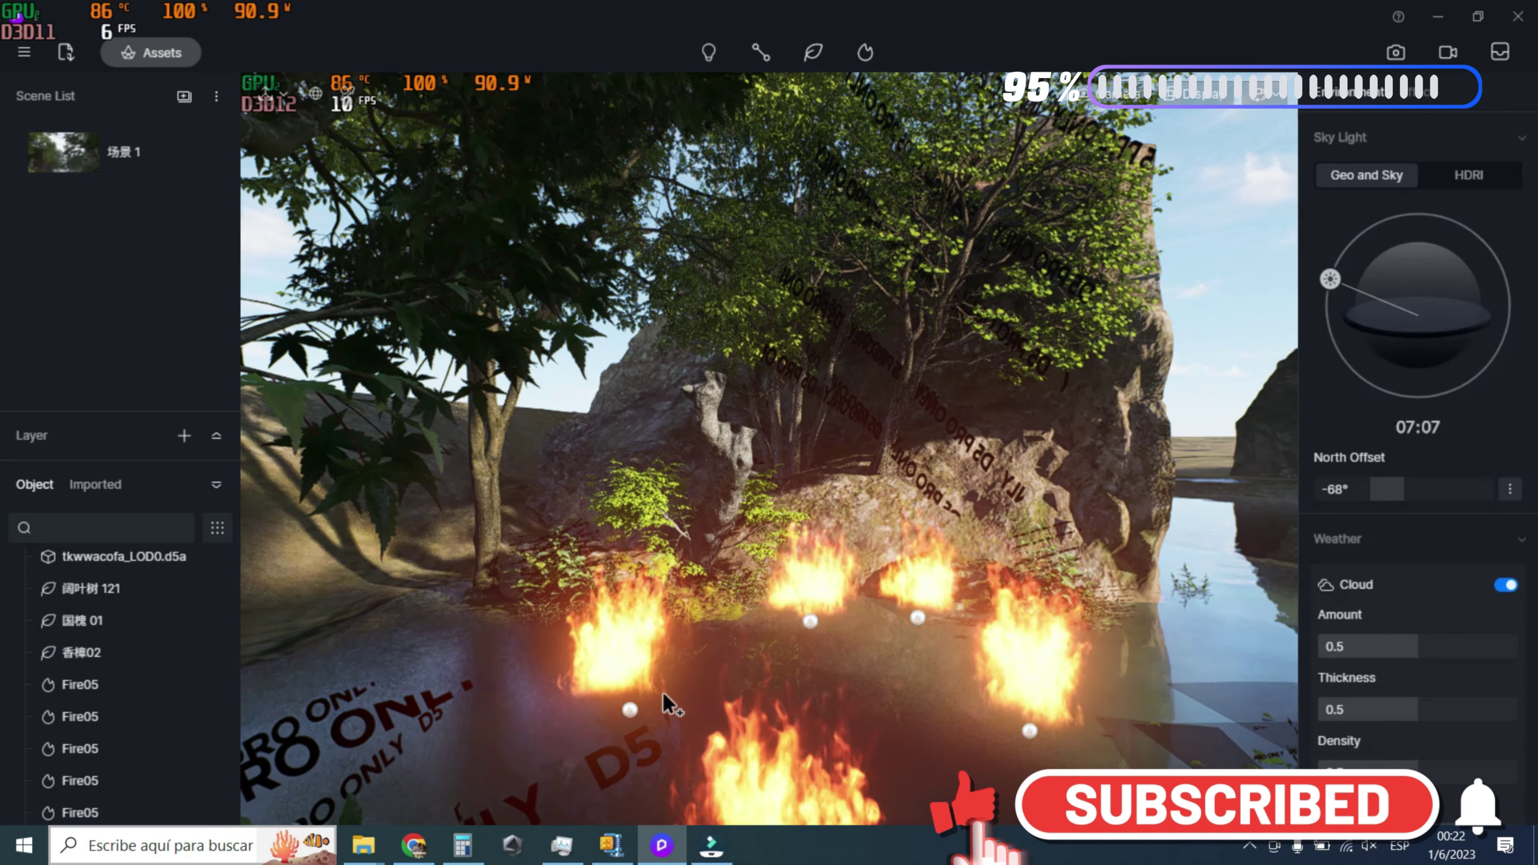
left_click(639, 708)
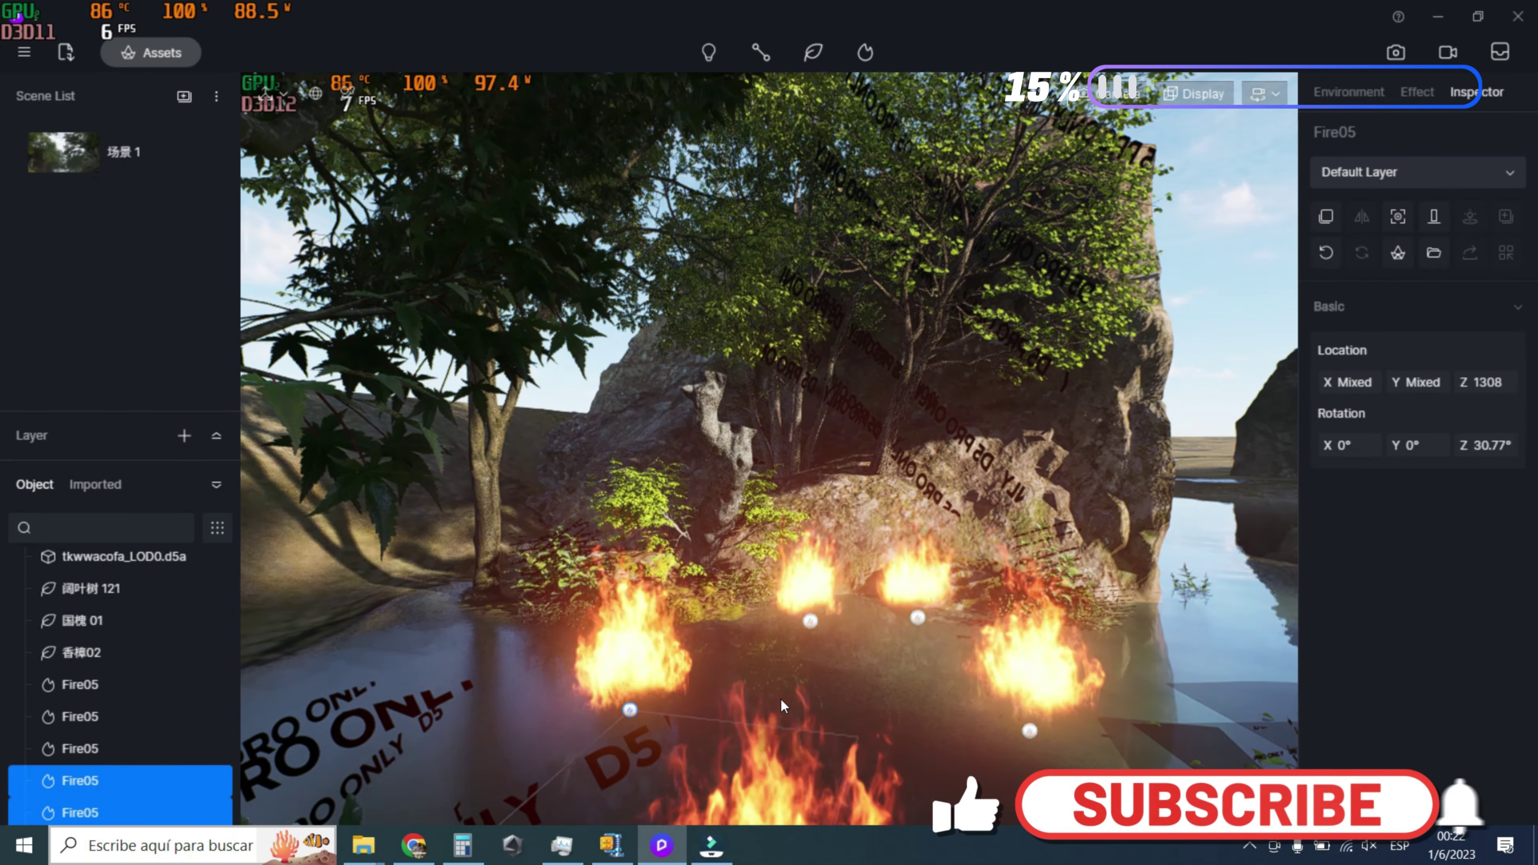
left_click(629, 710)
left_click_drag(693, 705, 863, 702)
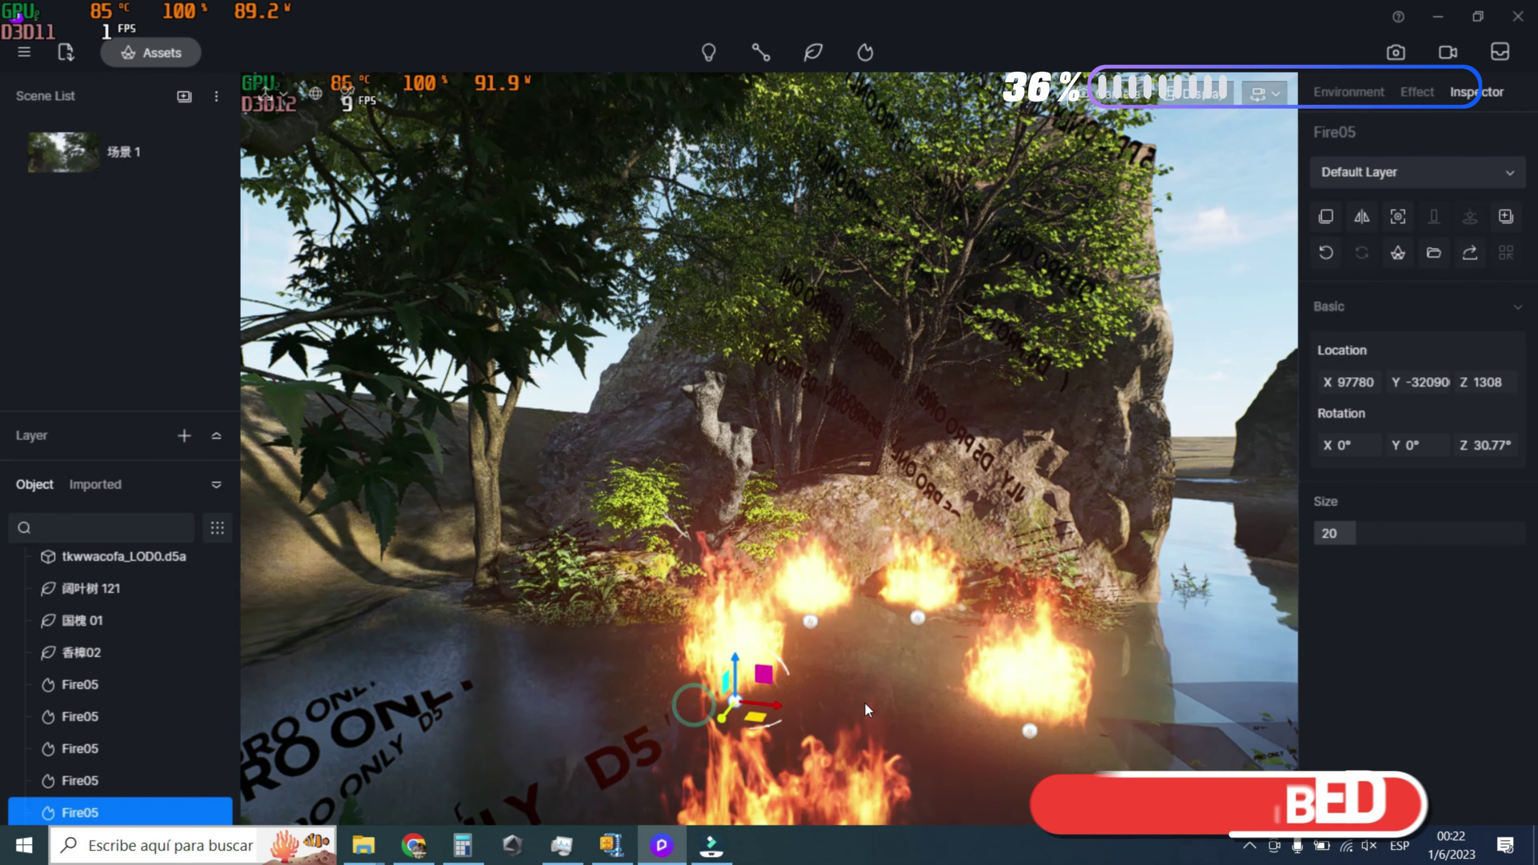
left_click(817, 699)
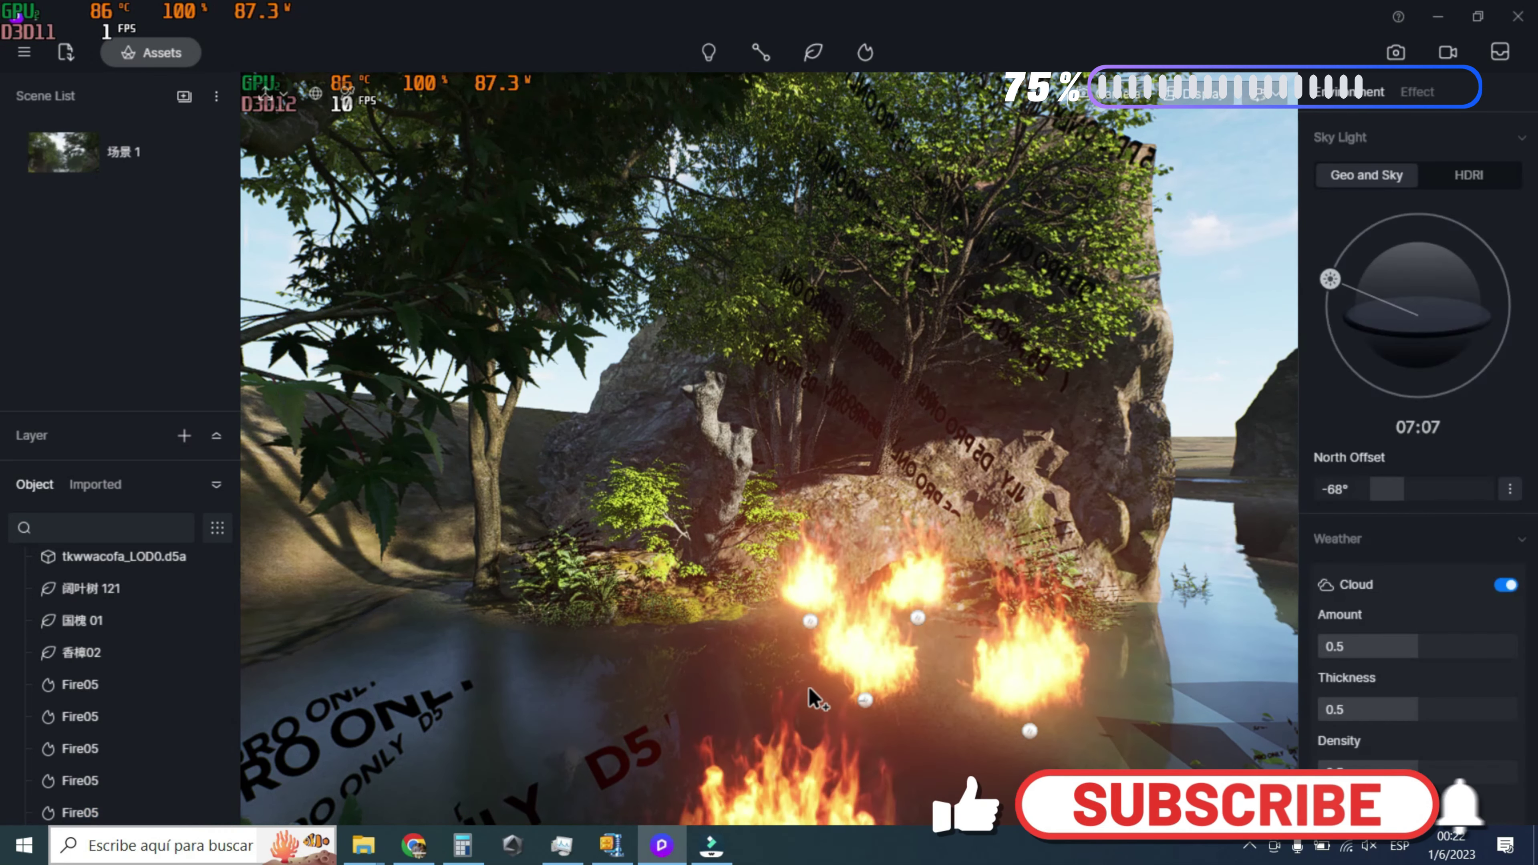
Duplicate the nearest fire, dropping copies on the water to the left and at the left bank
left_click(864, 701)
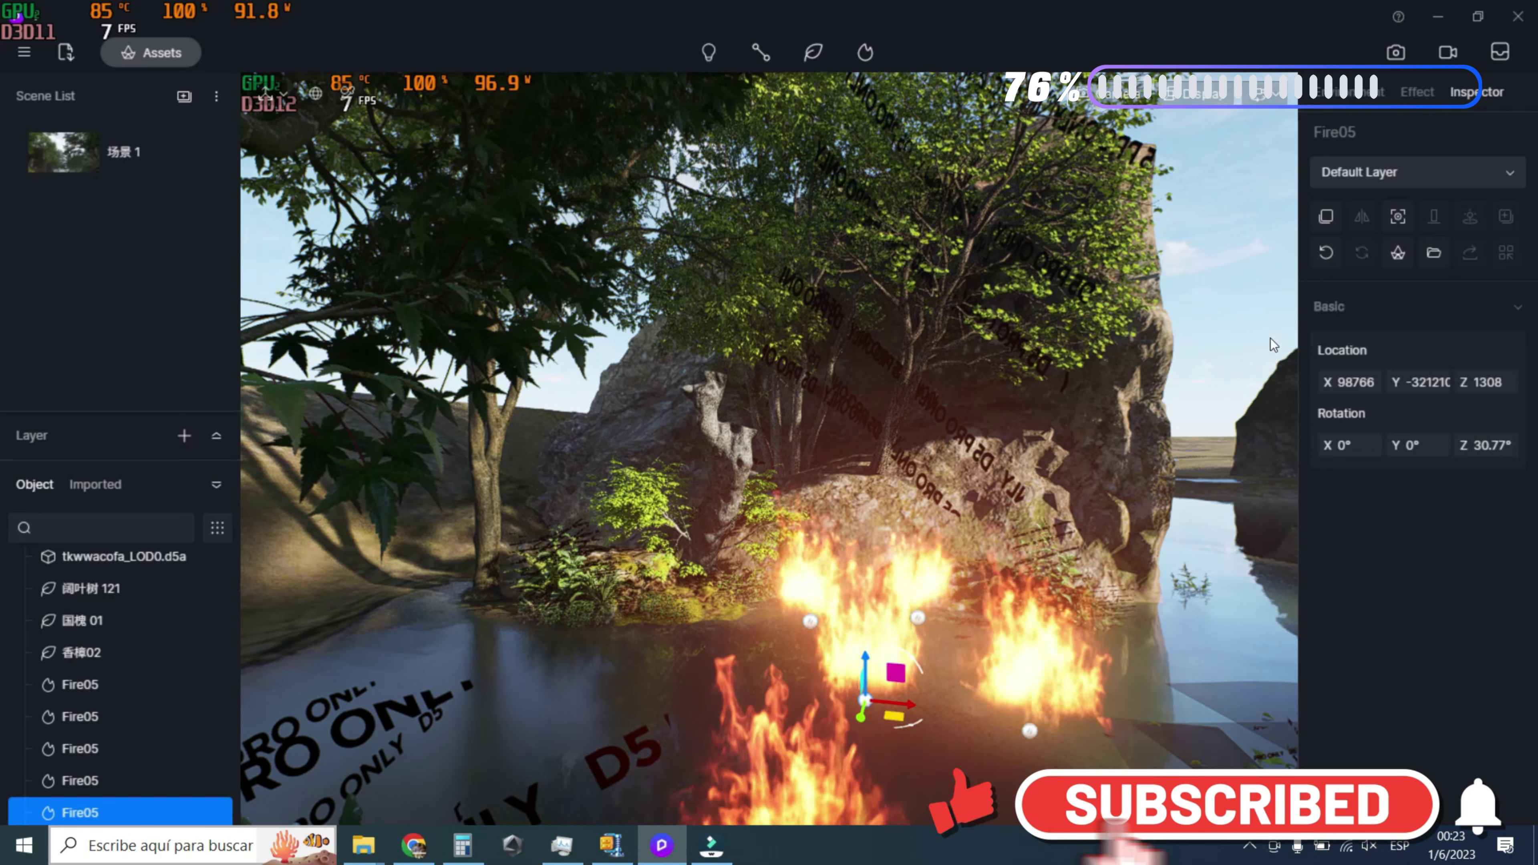
left_click(634, 663)
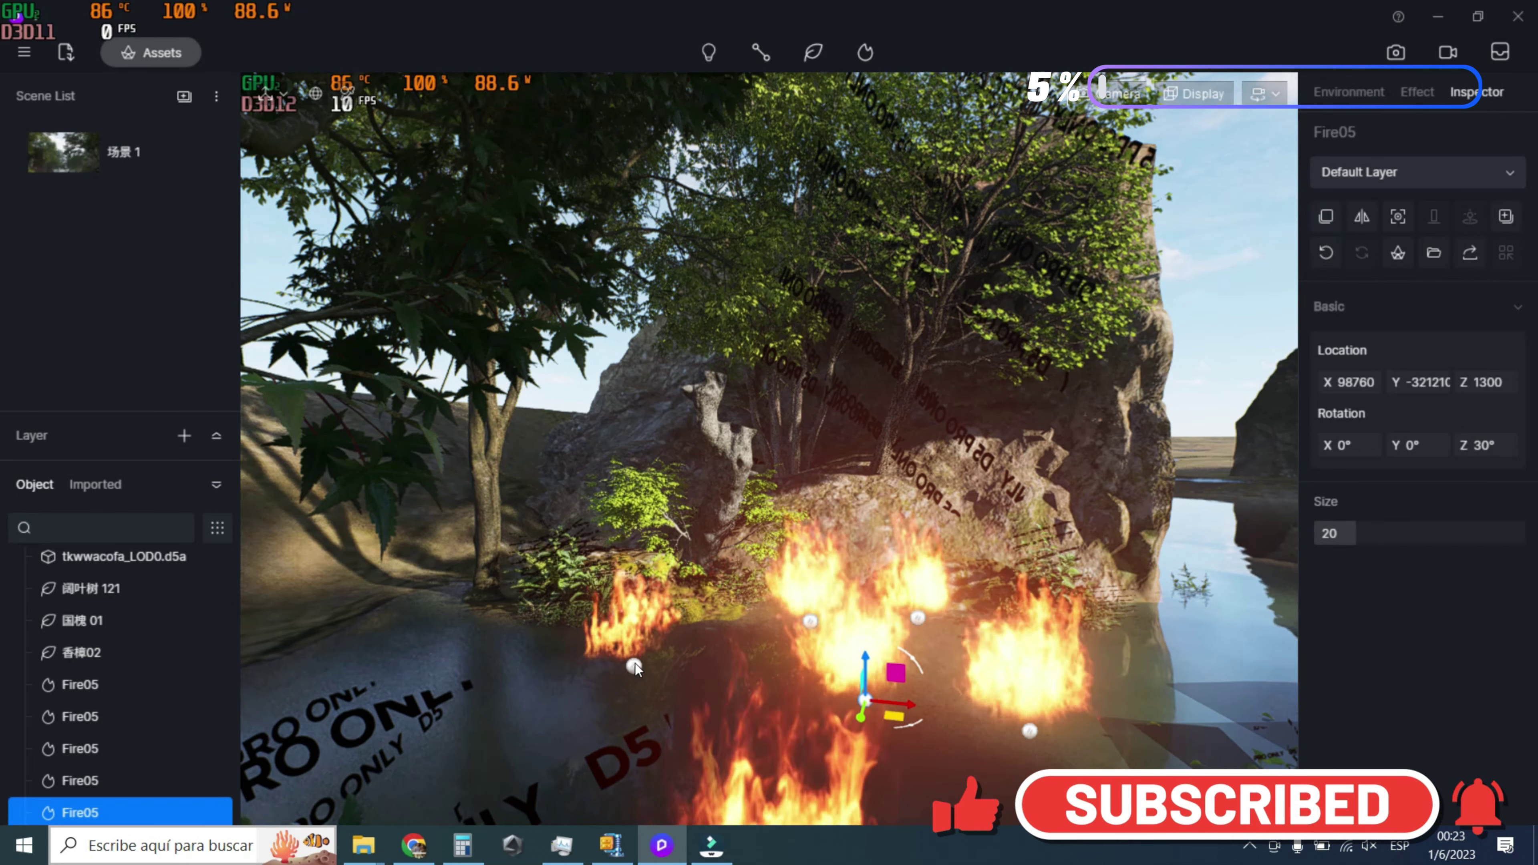
left_click(1321, 214)
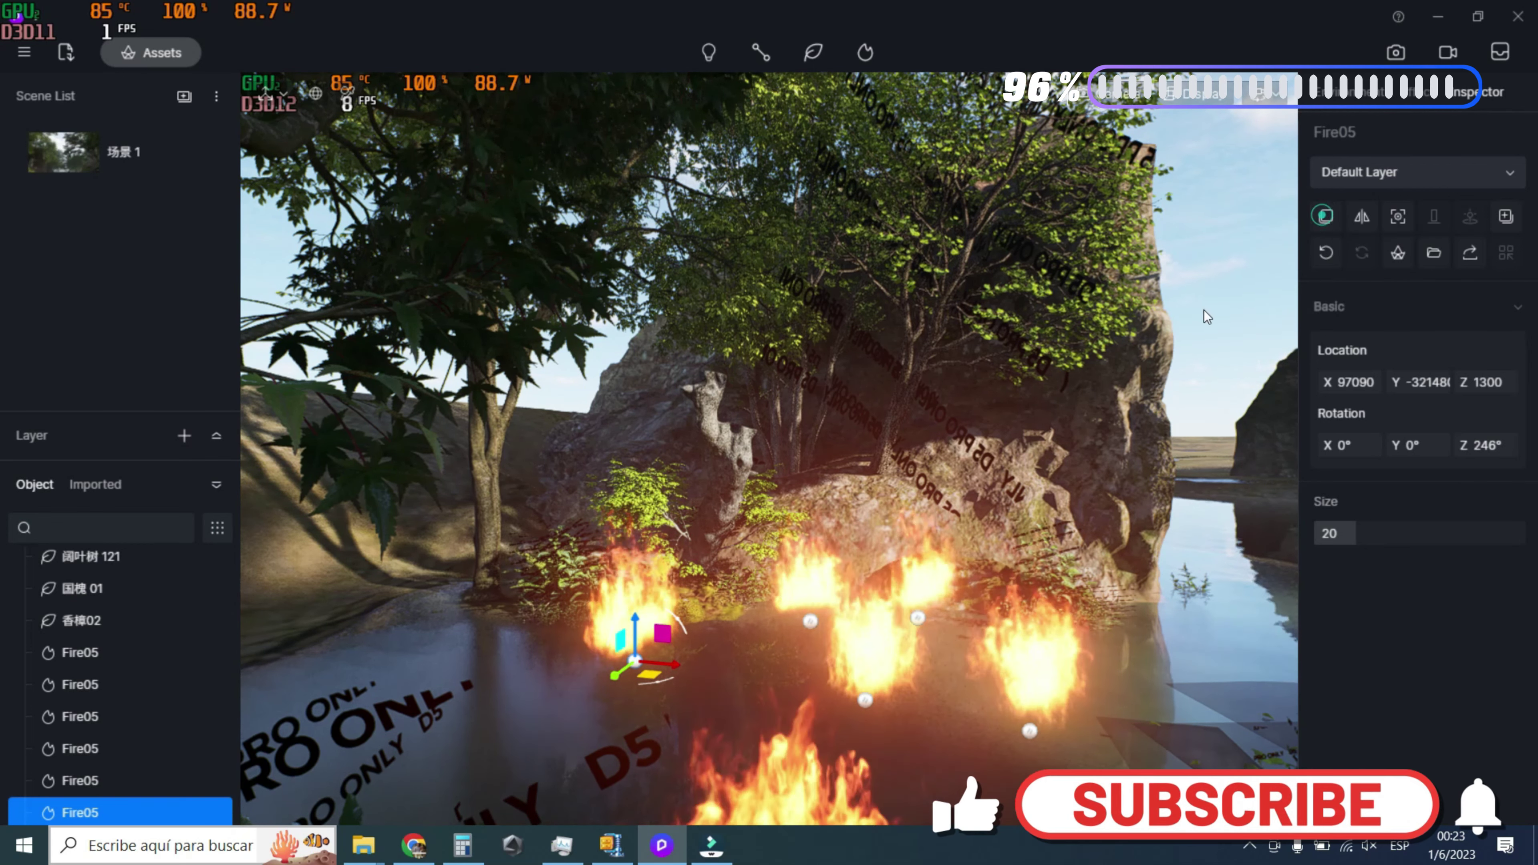
left_click(408, 707)
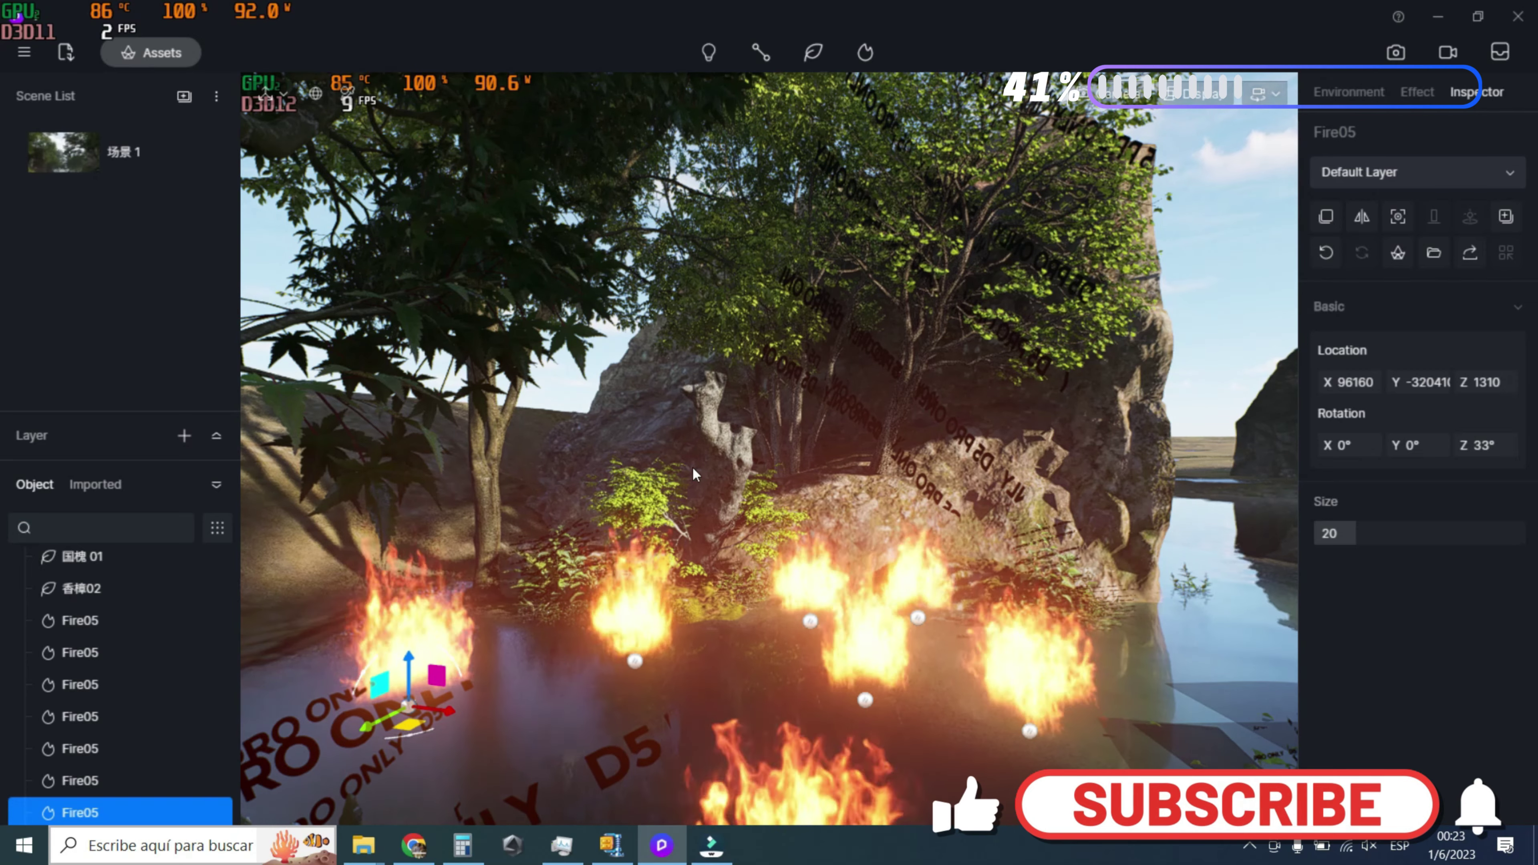
Turn and focus the view upstream between the cliffs, then select a Fire05 on the water
right_click_drag(692, 467, 1330, 430)
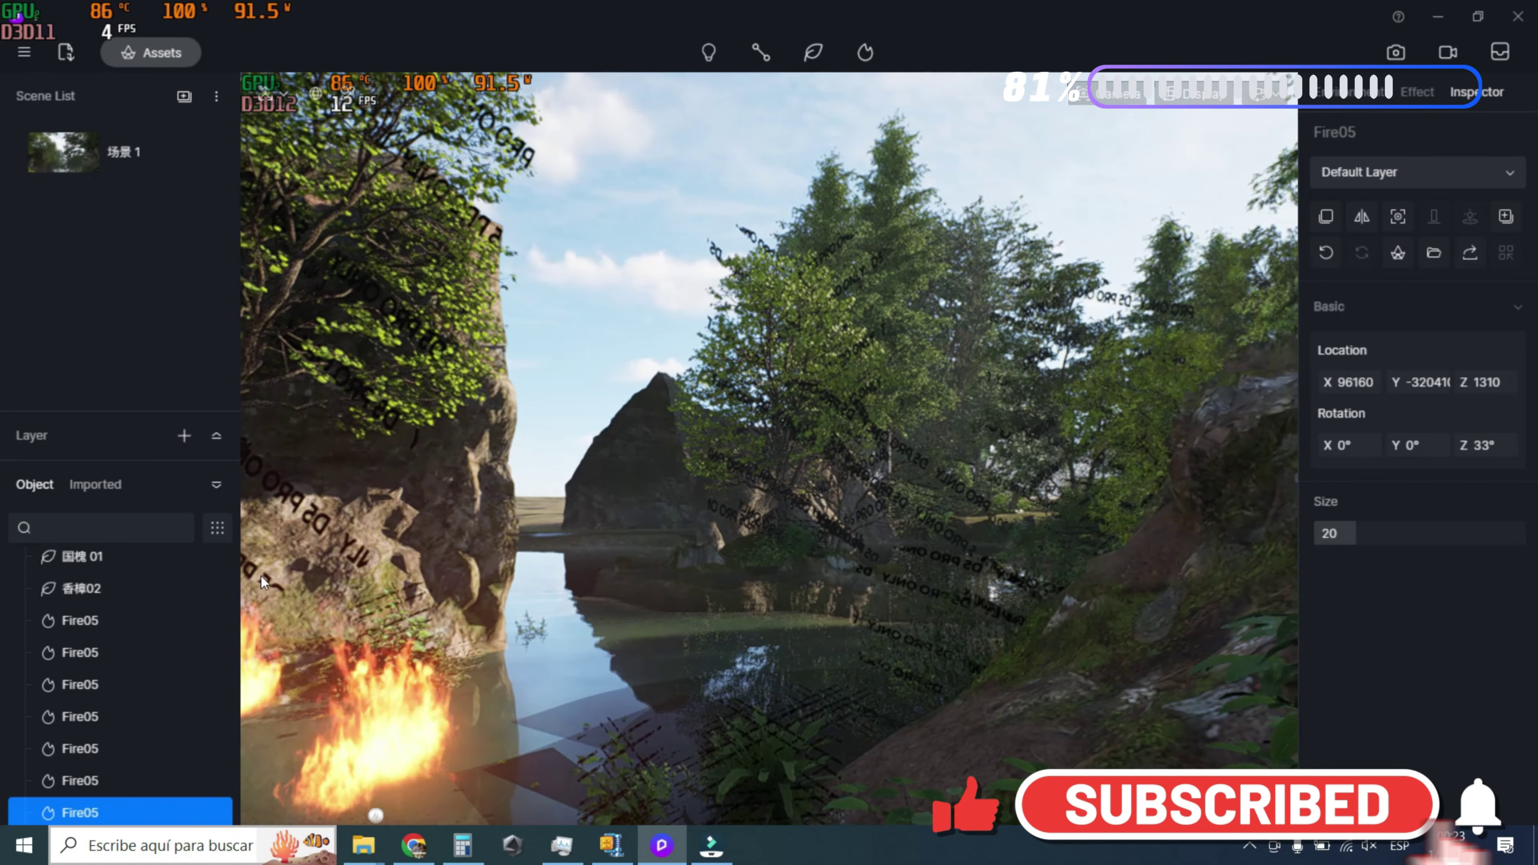
key("f")
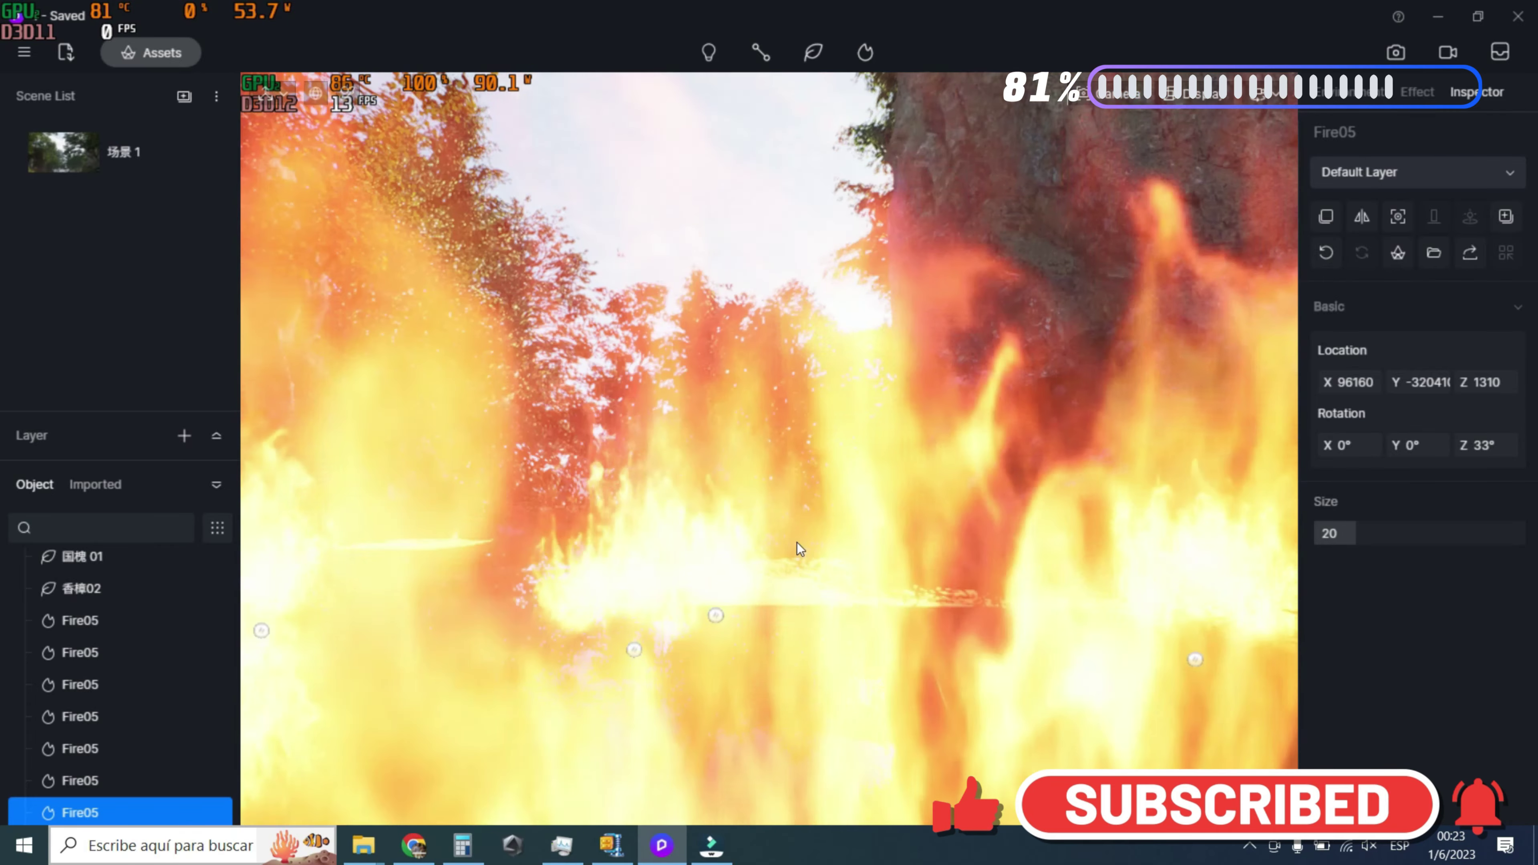
scroll(696, 564, "up", 3)
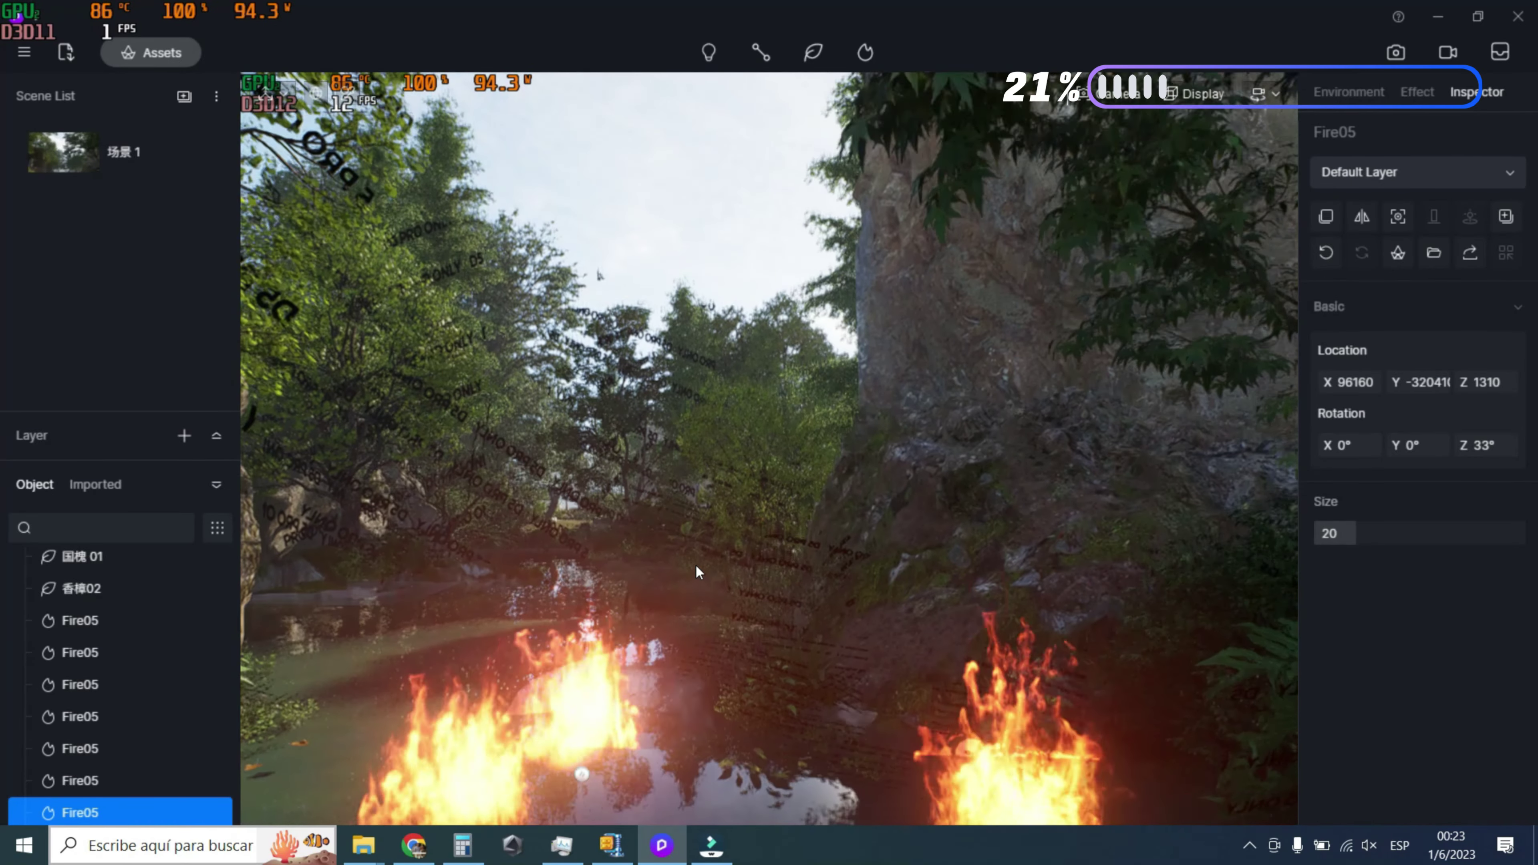
scroll(655, 582, "up", 3)
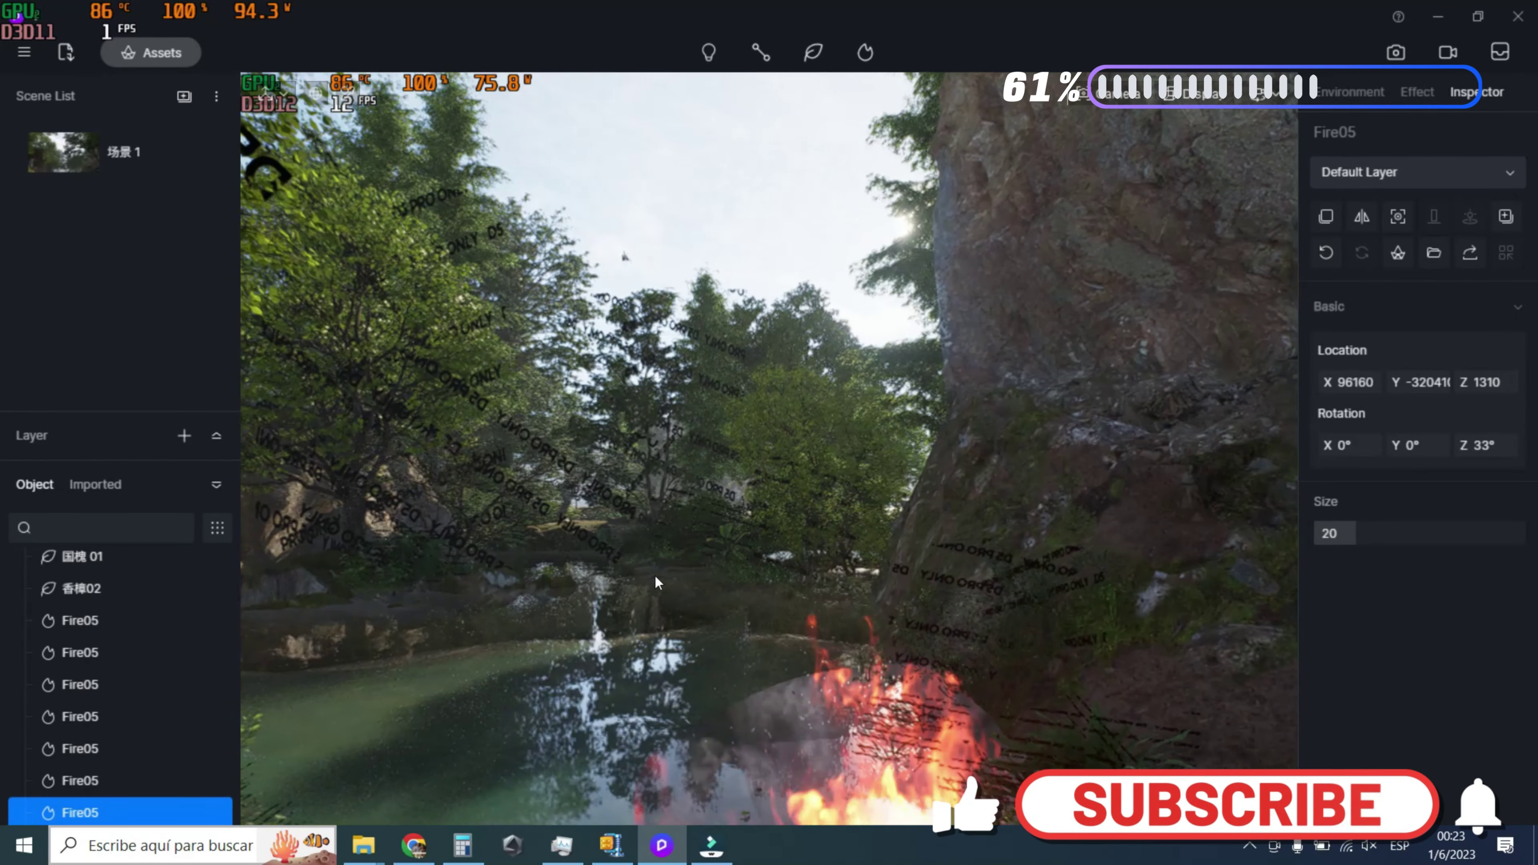
scroll(654, 575, "up", 3)
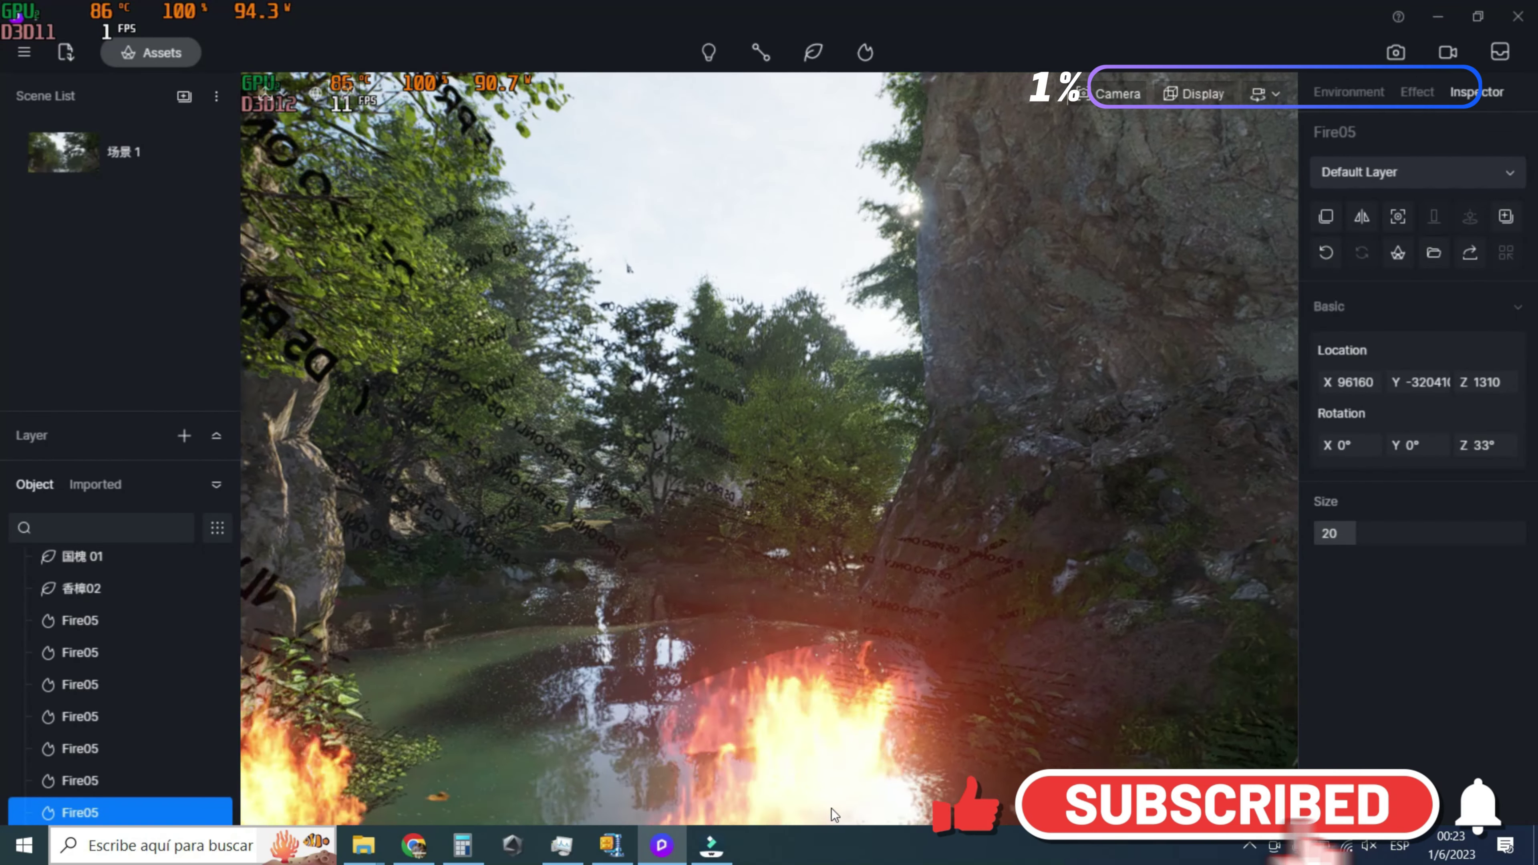
right_click(836, 785)
scroll(827, 794, "up", 3)
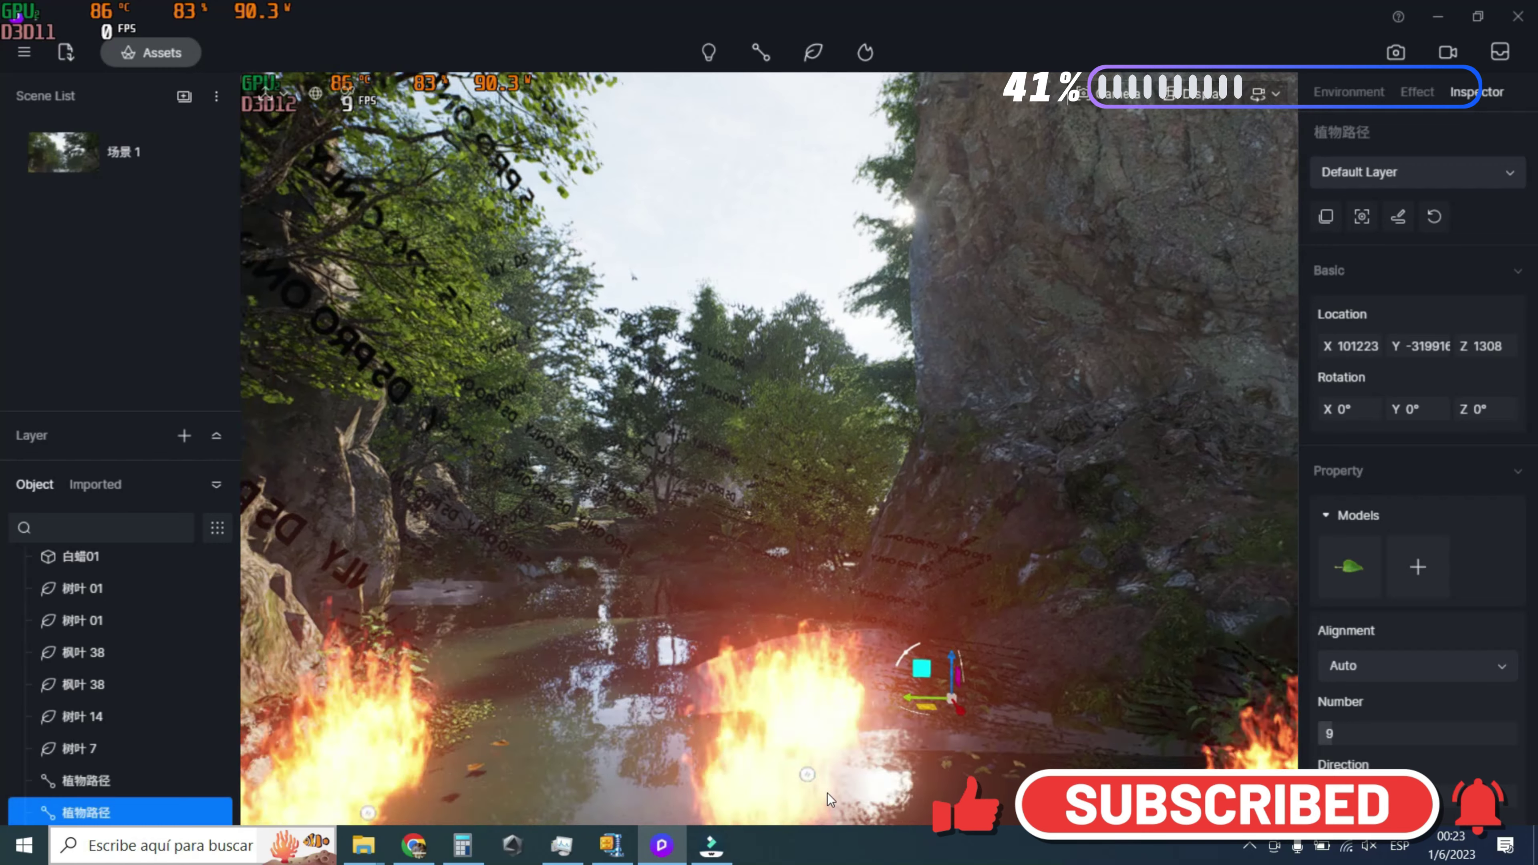
left_click(806, 760)
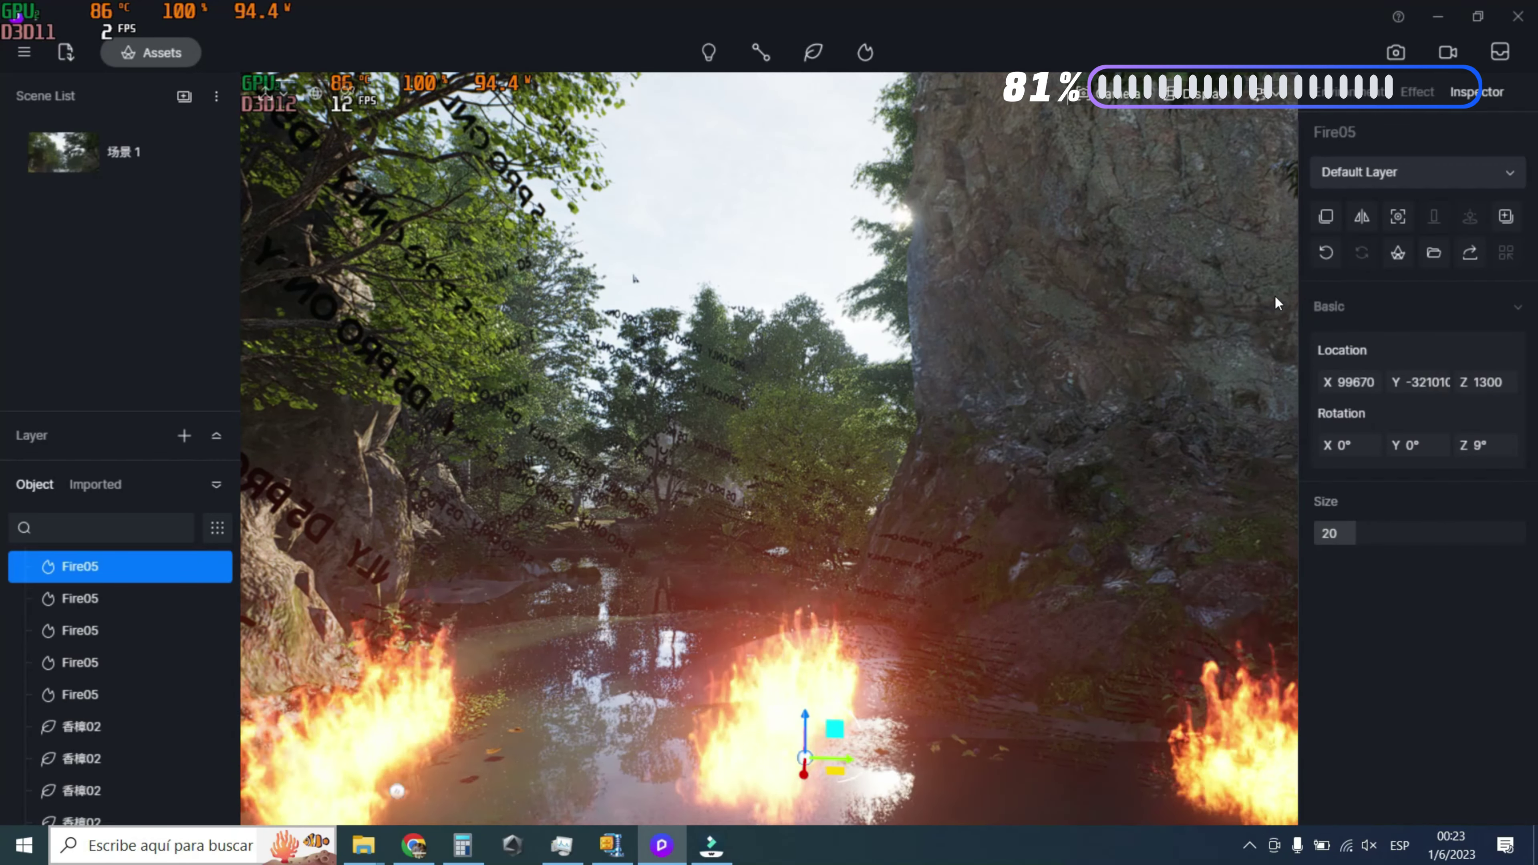
Duplicate the selected Fire05 repeatedly, placing copies upstream, near the left bank and in the foreground
left_click(1324, 217)
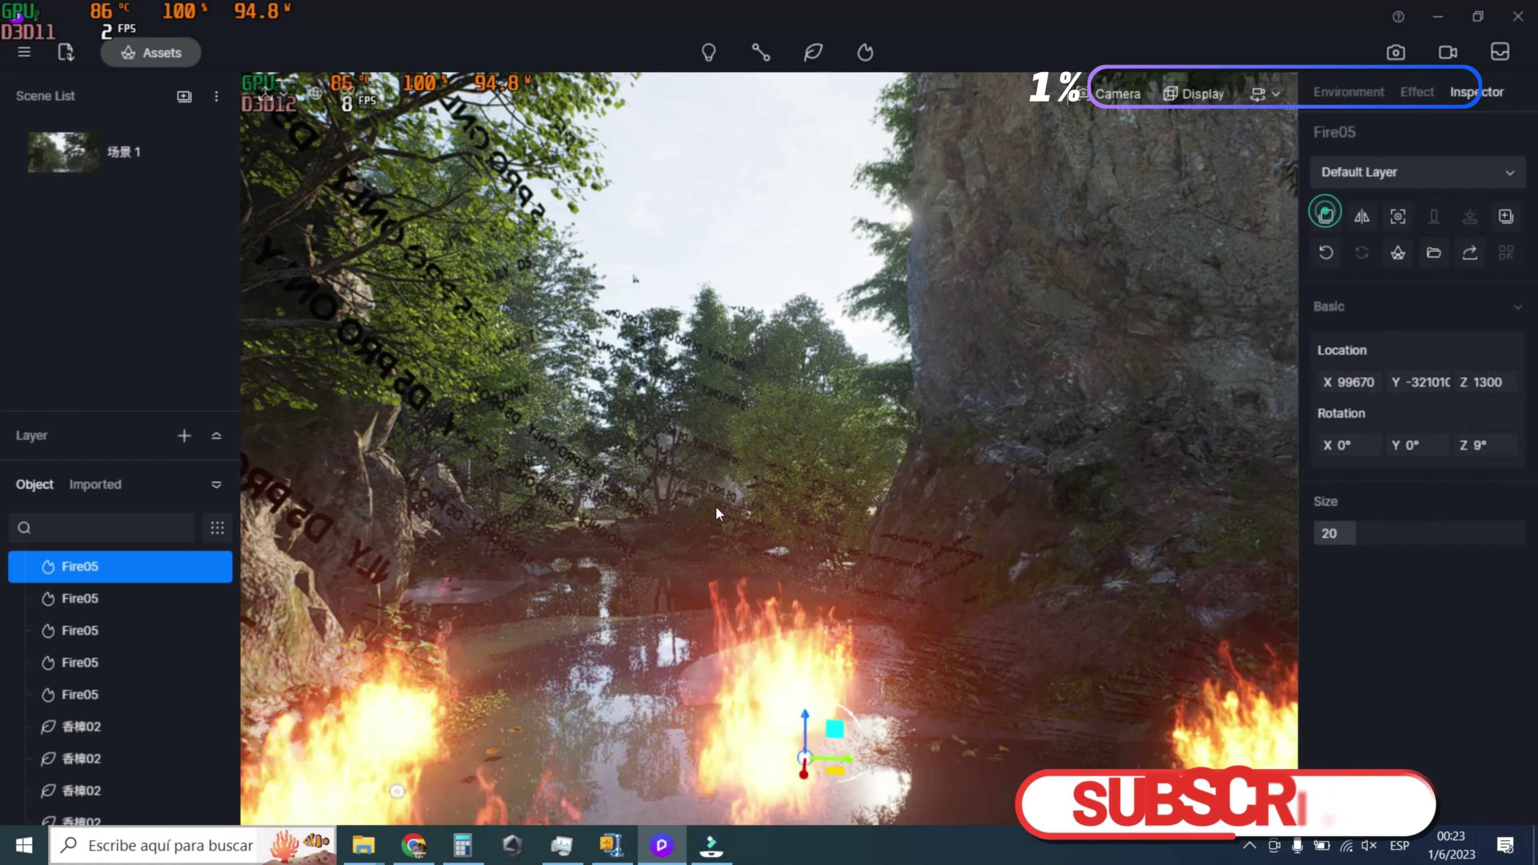
left_click(578, 584)
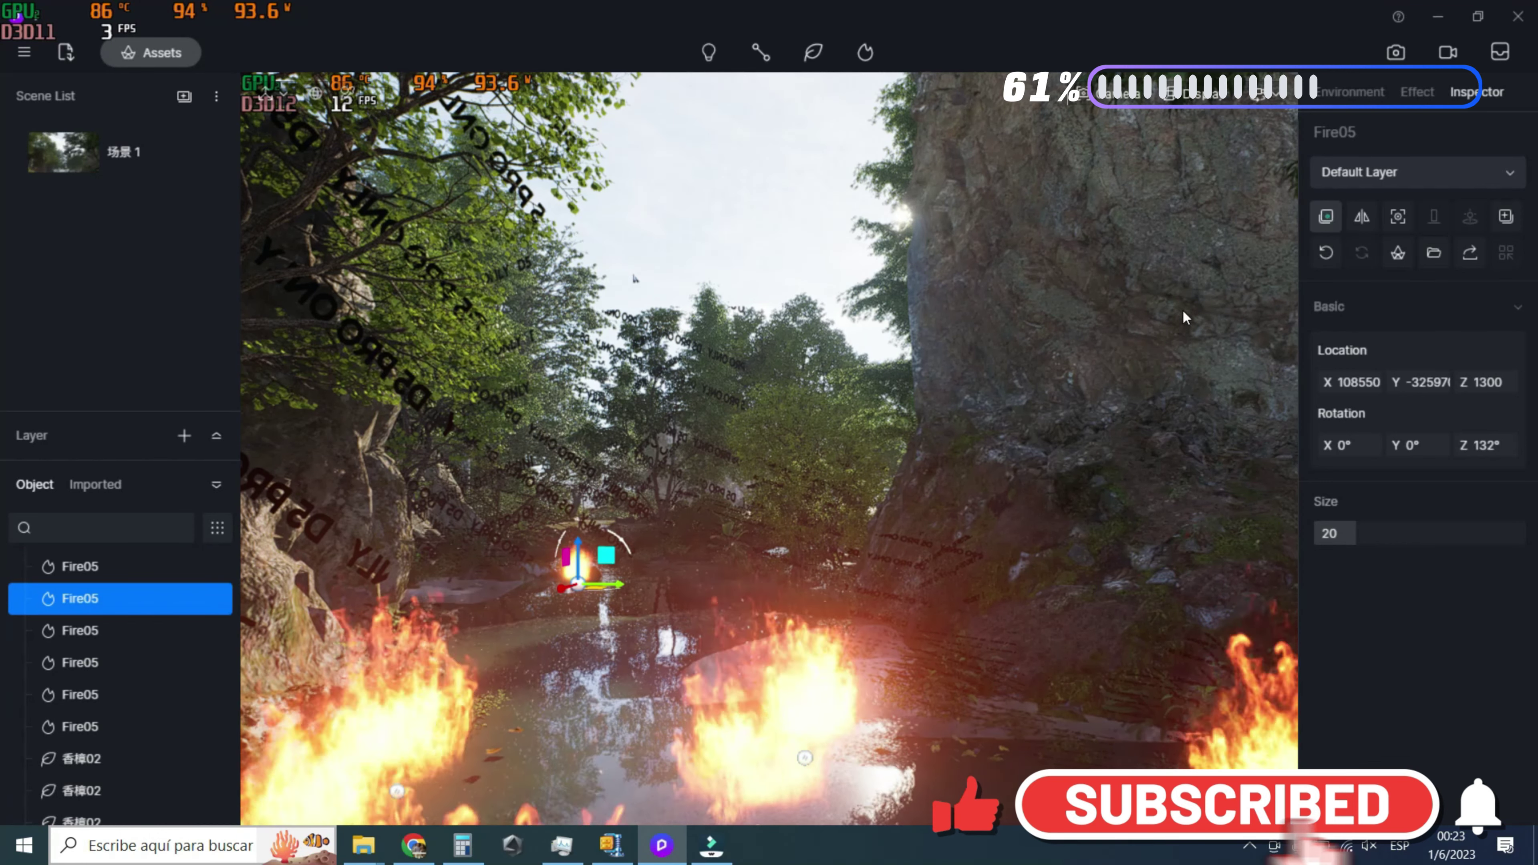
left_click(524, 622)
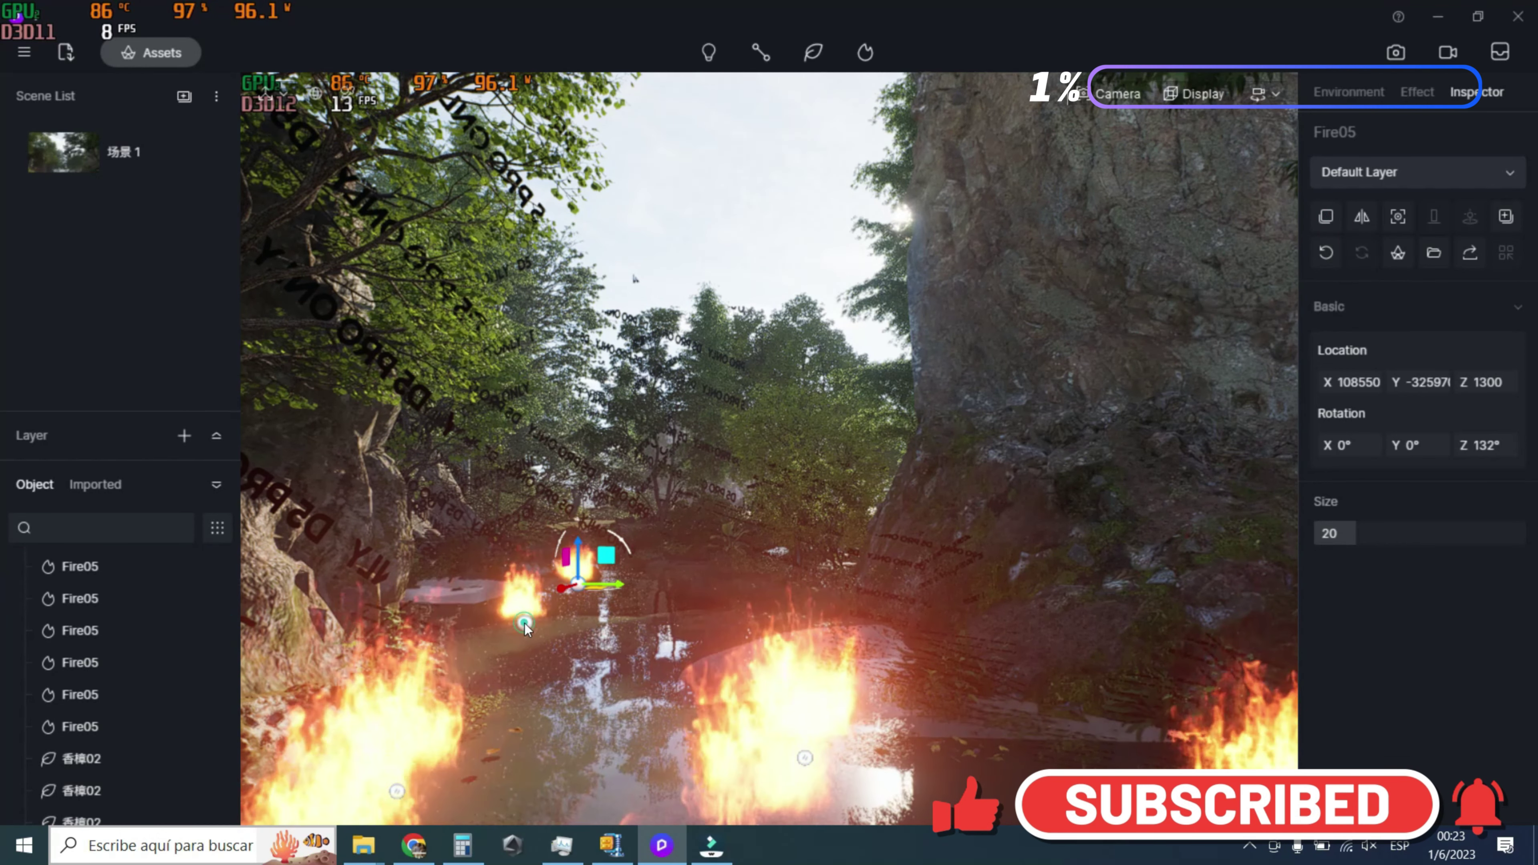
left_click(1324, 216)
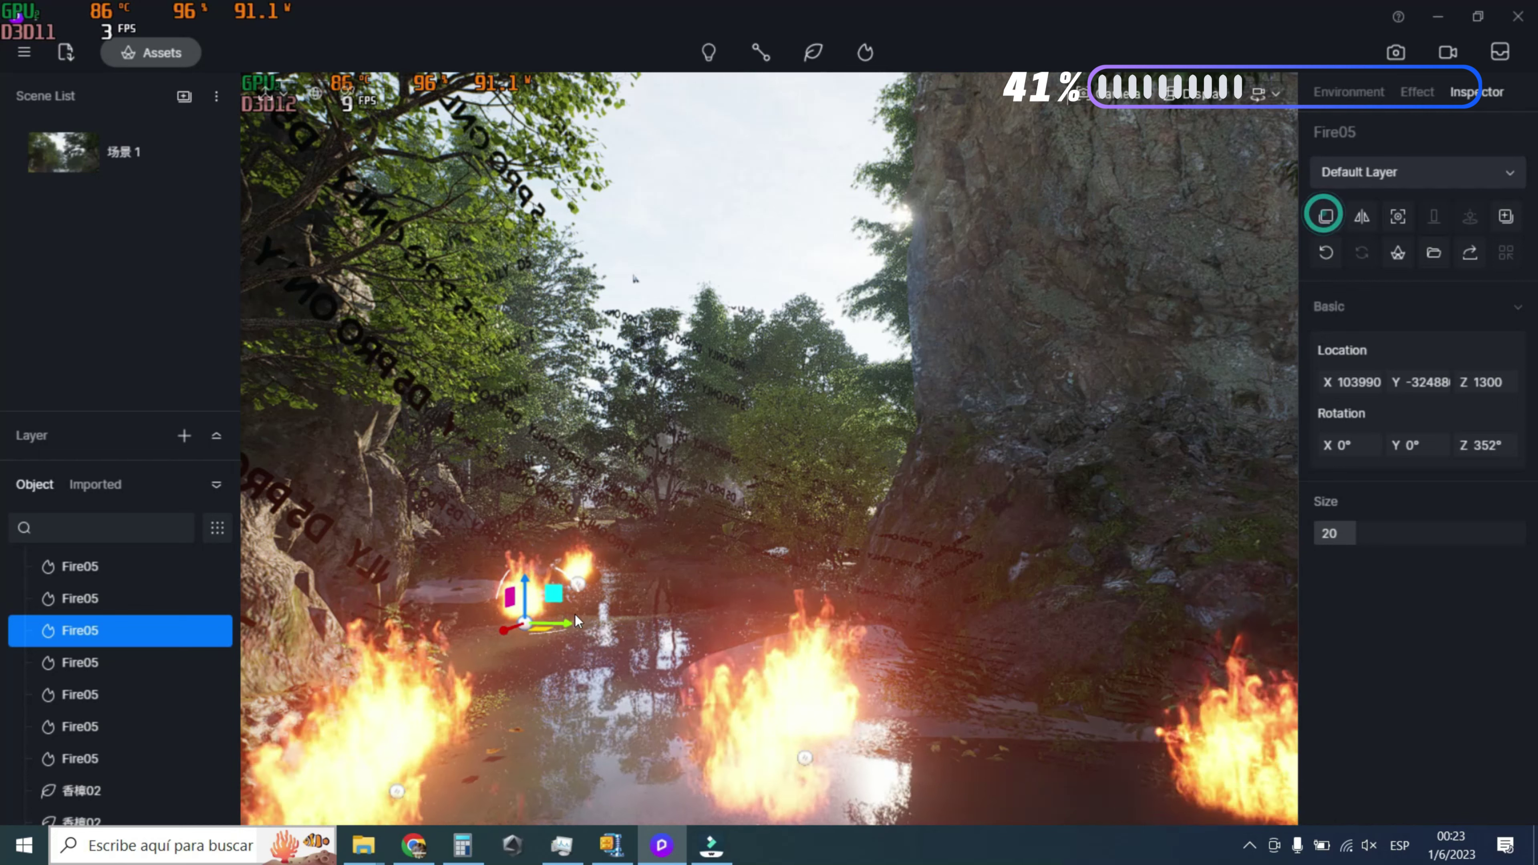
left_click(646, 633)
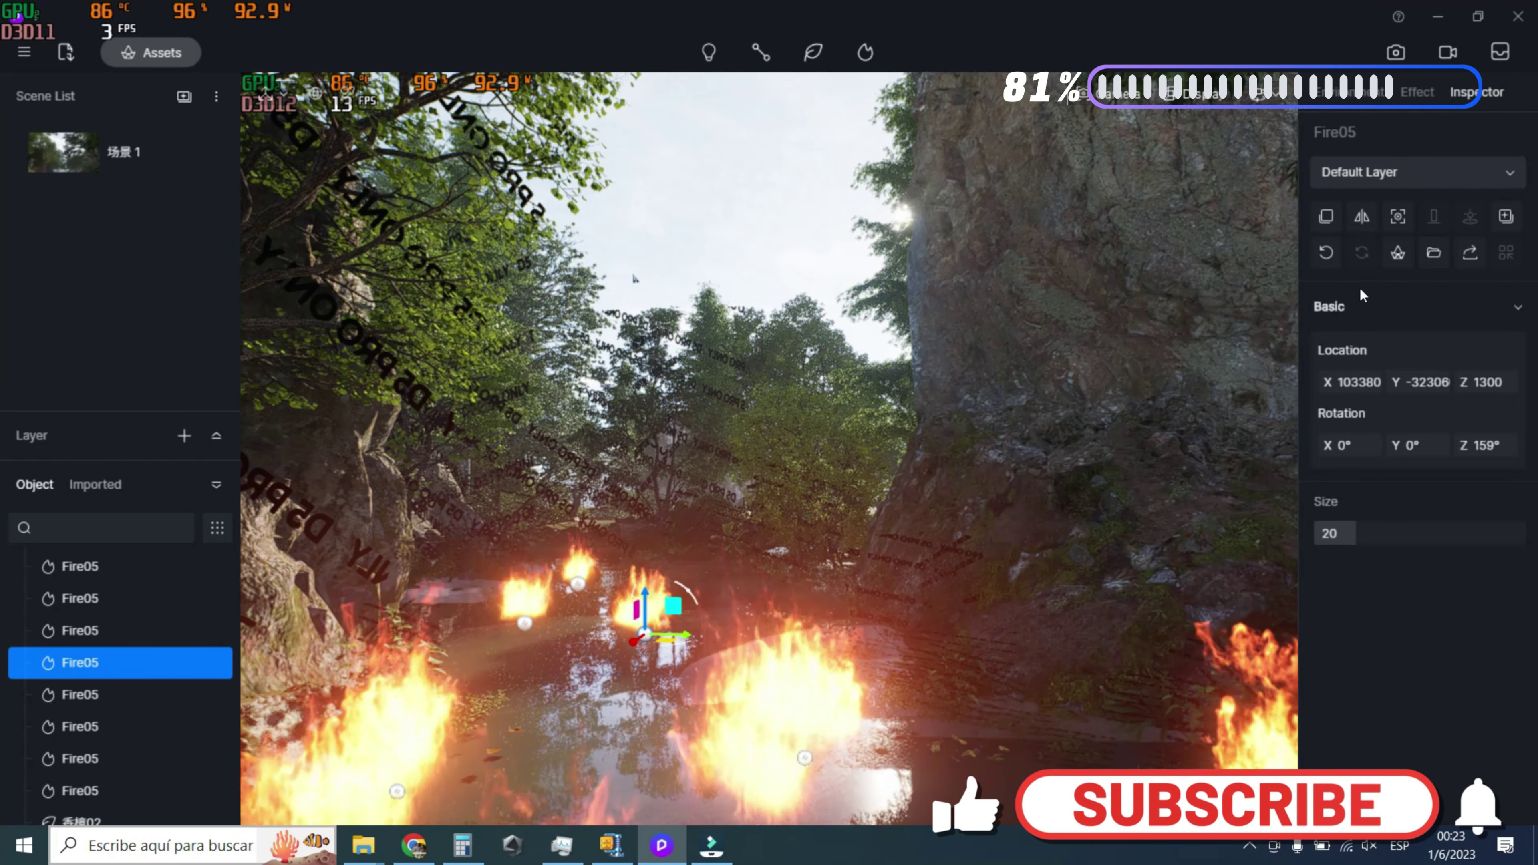
left_click(1328, 224)
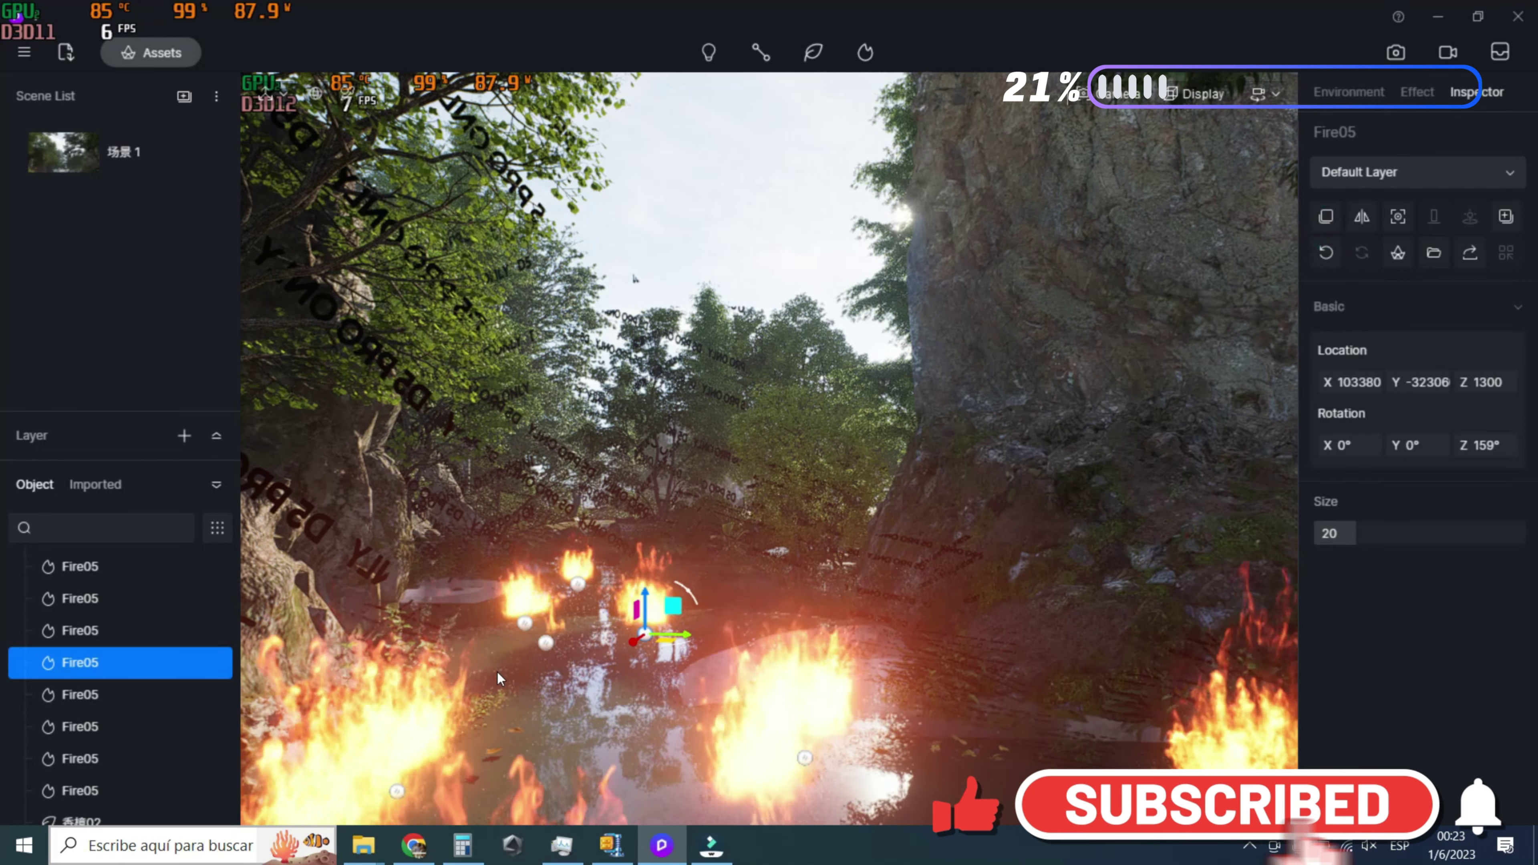
left_click(490, 700)
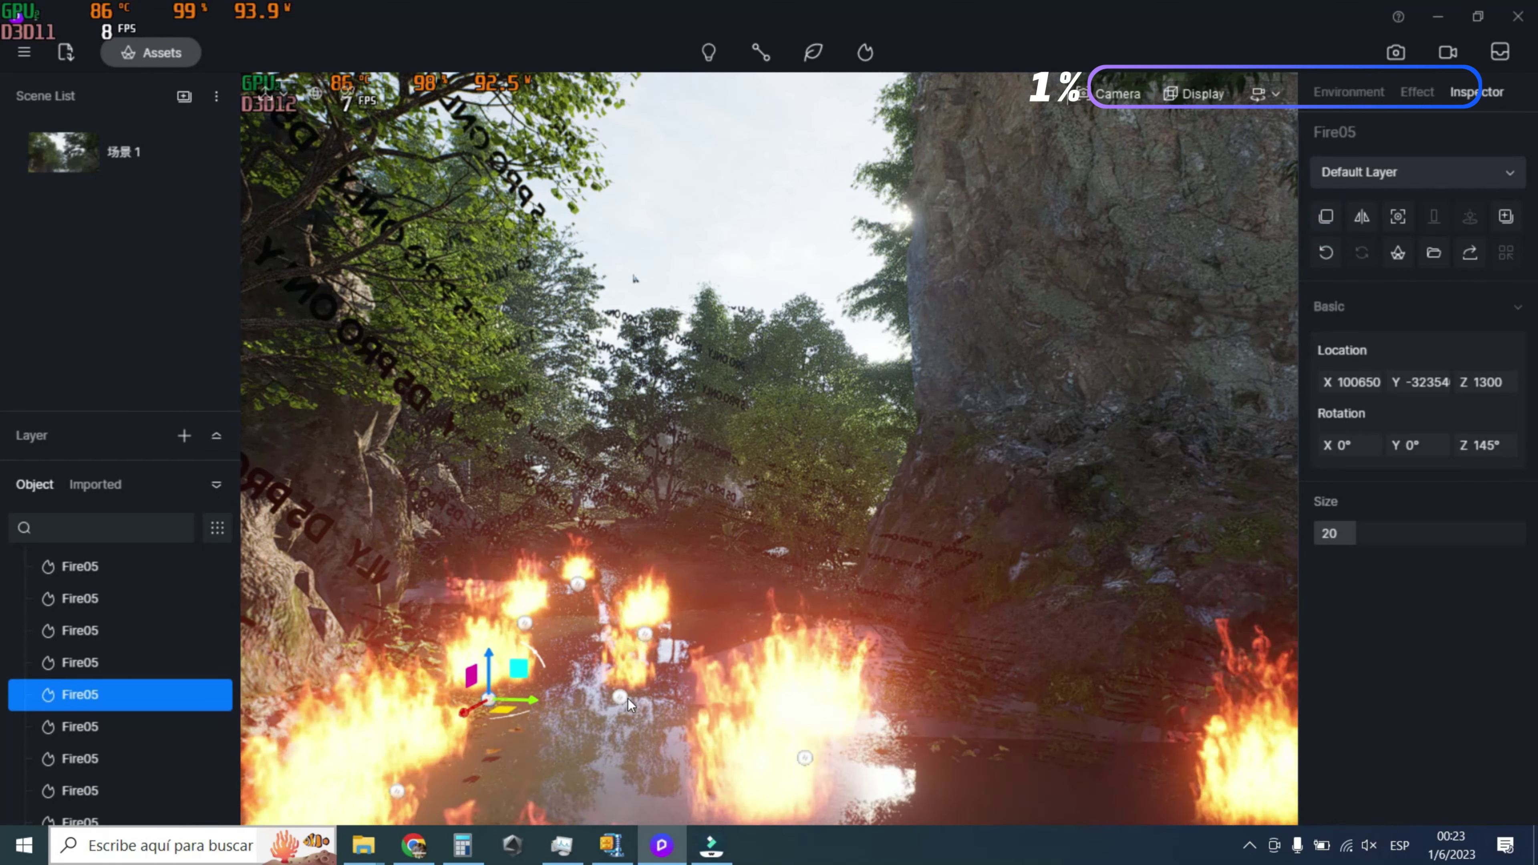
left_click(632, 714)
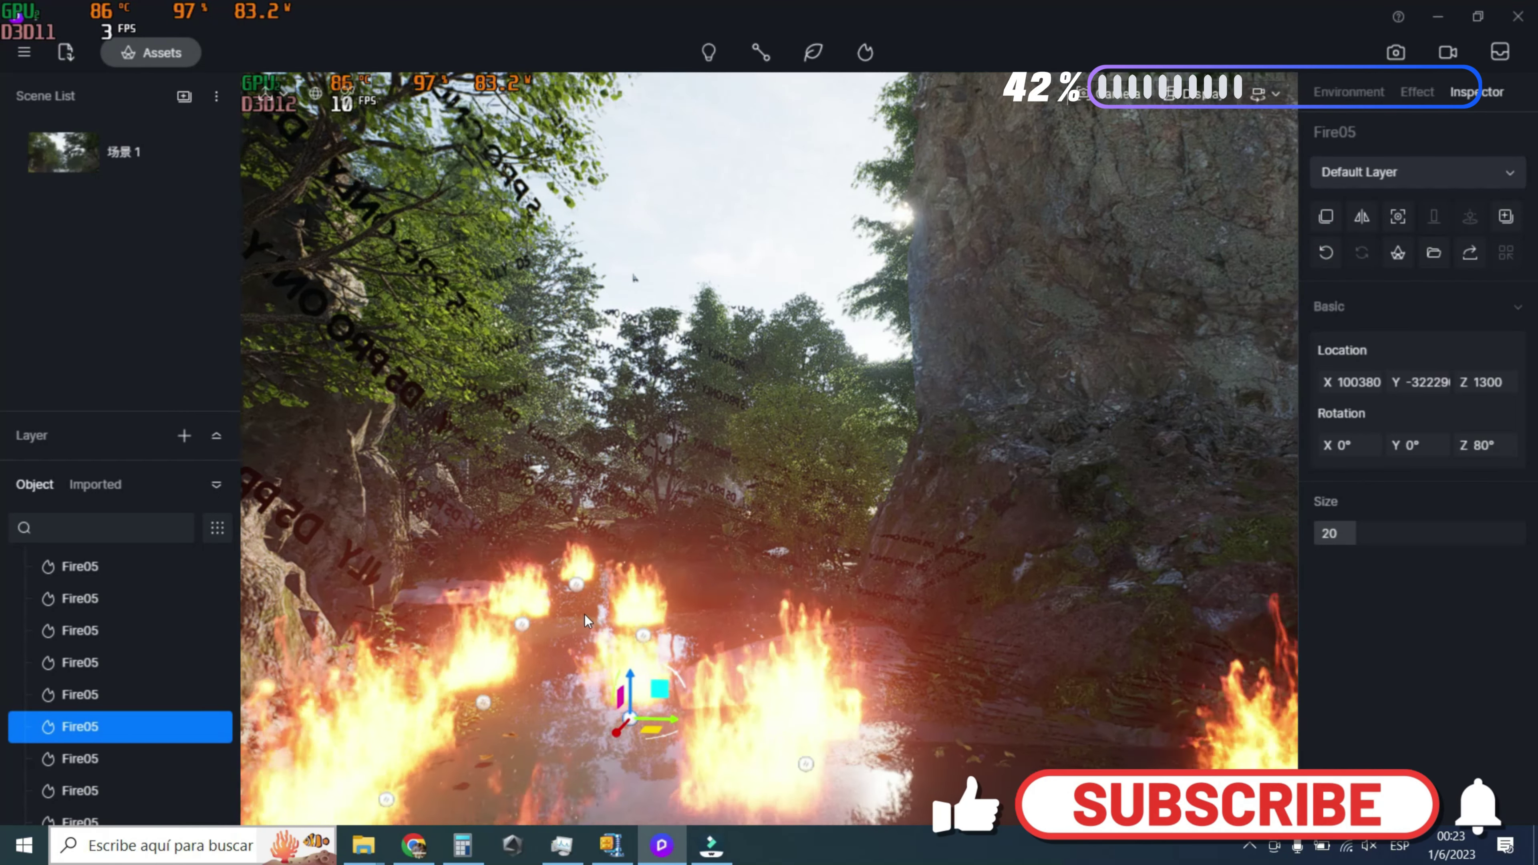
scroll(584, 613, "down", 3)
Turn the view toward the tree-lined bank and select the Fire05 flames along the water
right_click_drag(610, 563, 477, 527)
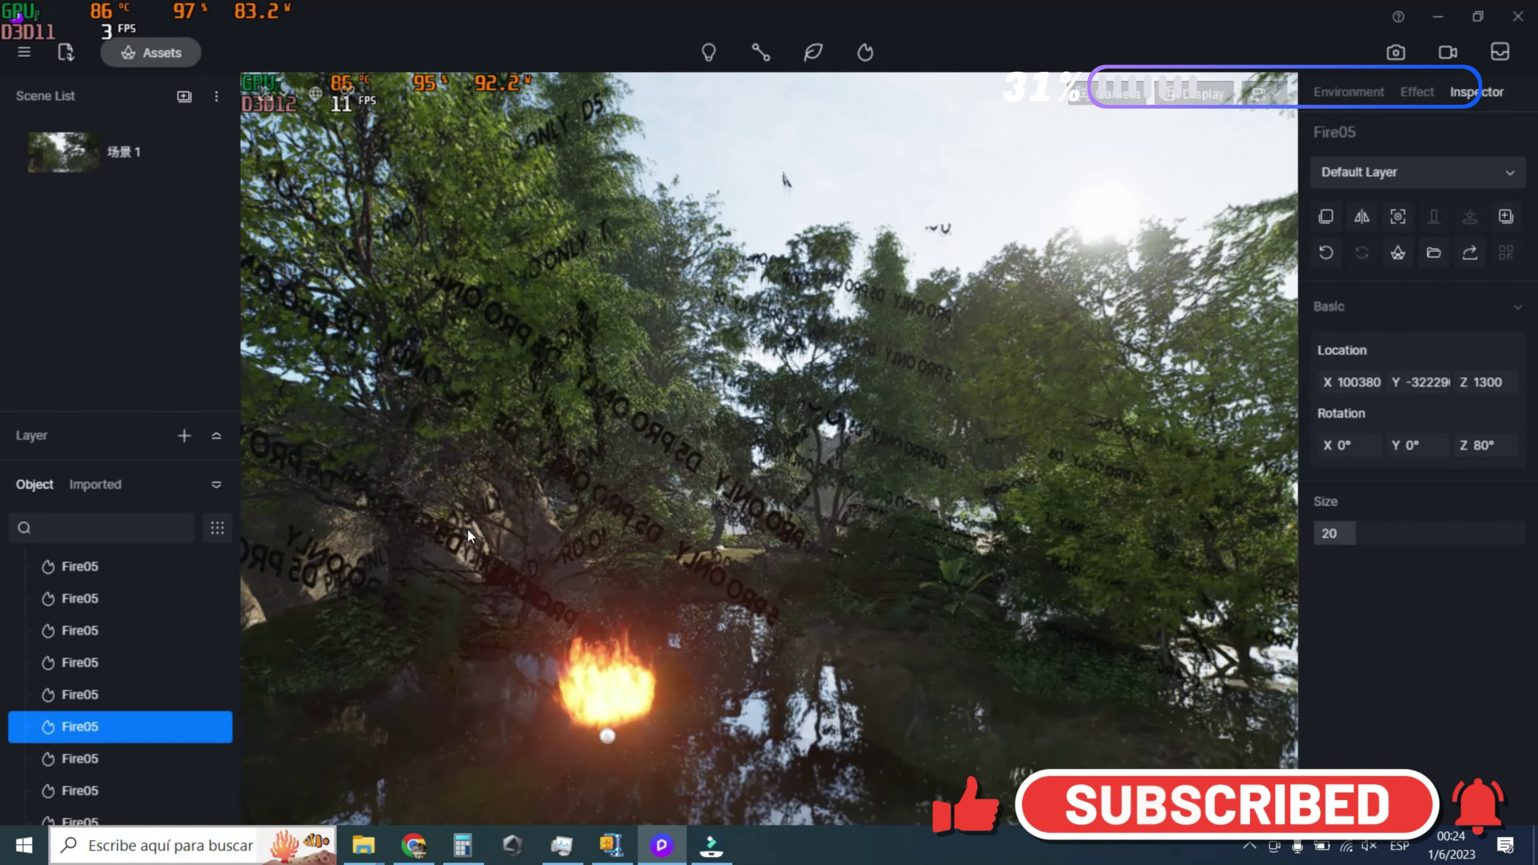
right_click_drag(477, 527, 596, 654)
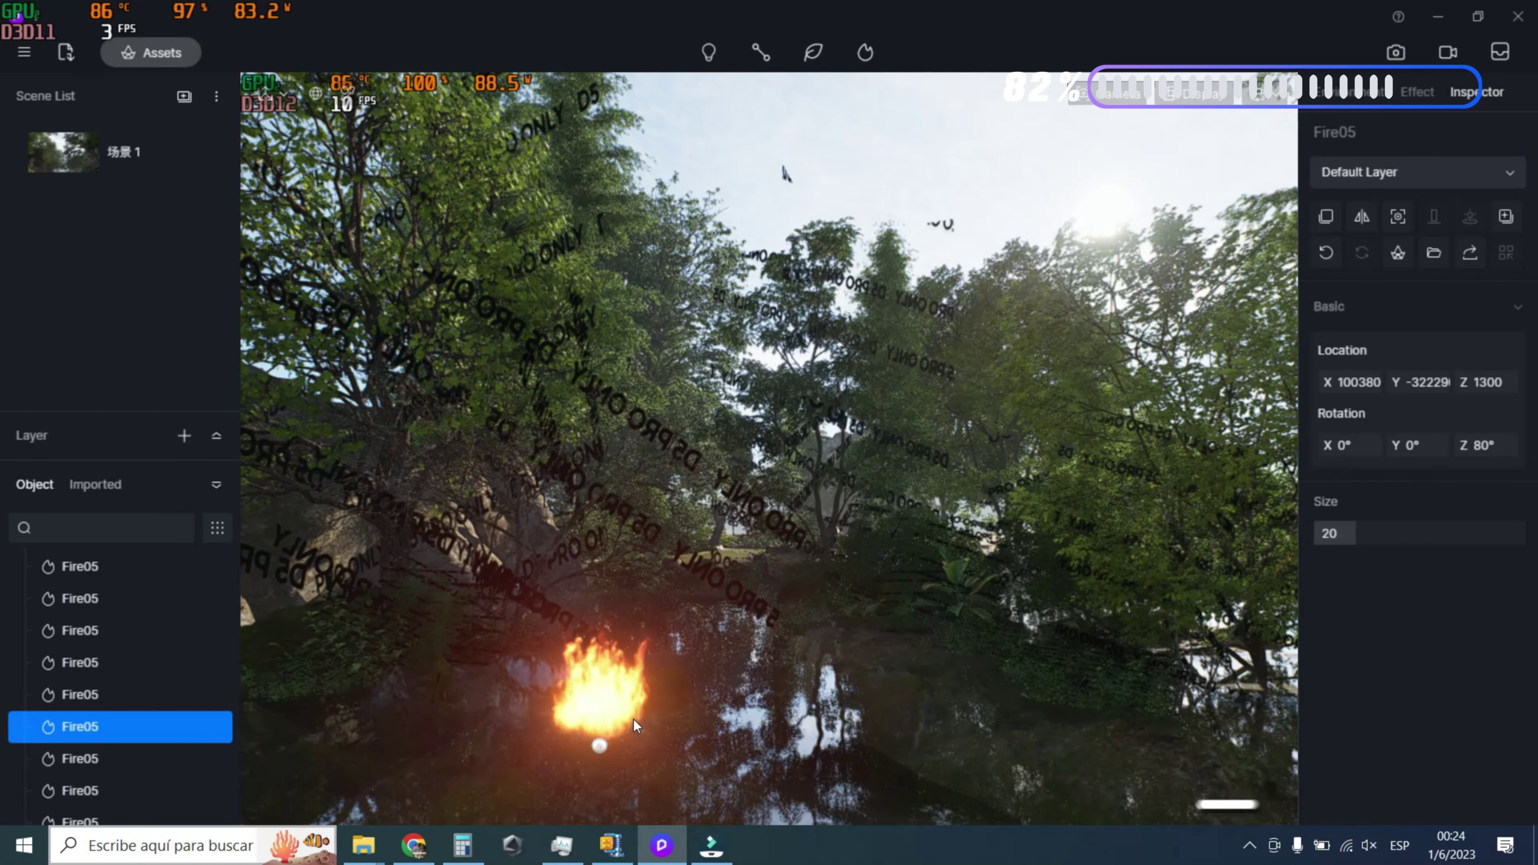
left_click(601, 747)
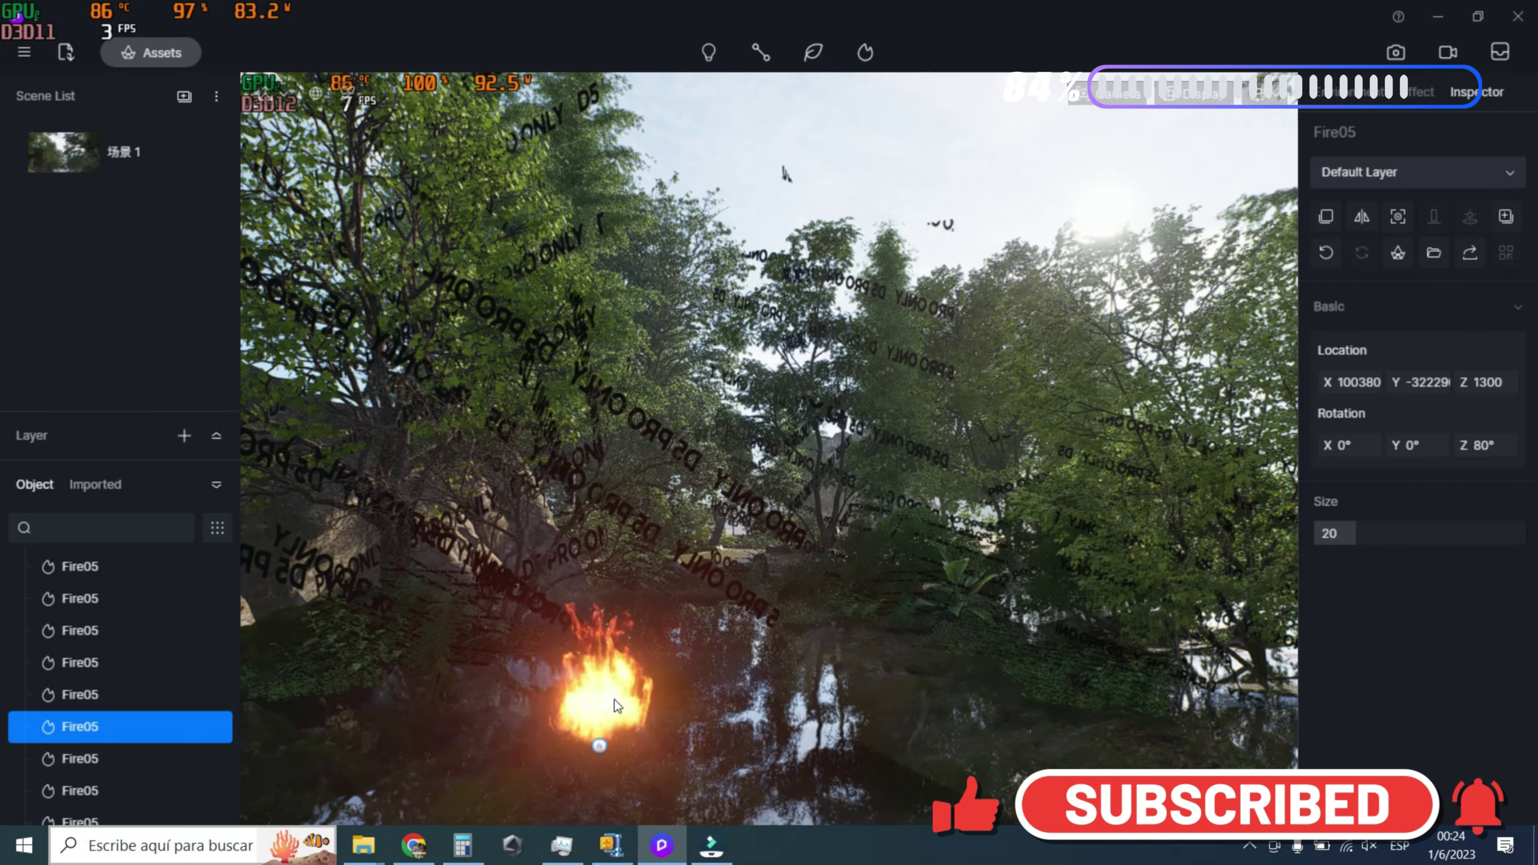
left_click(596, 748)
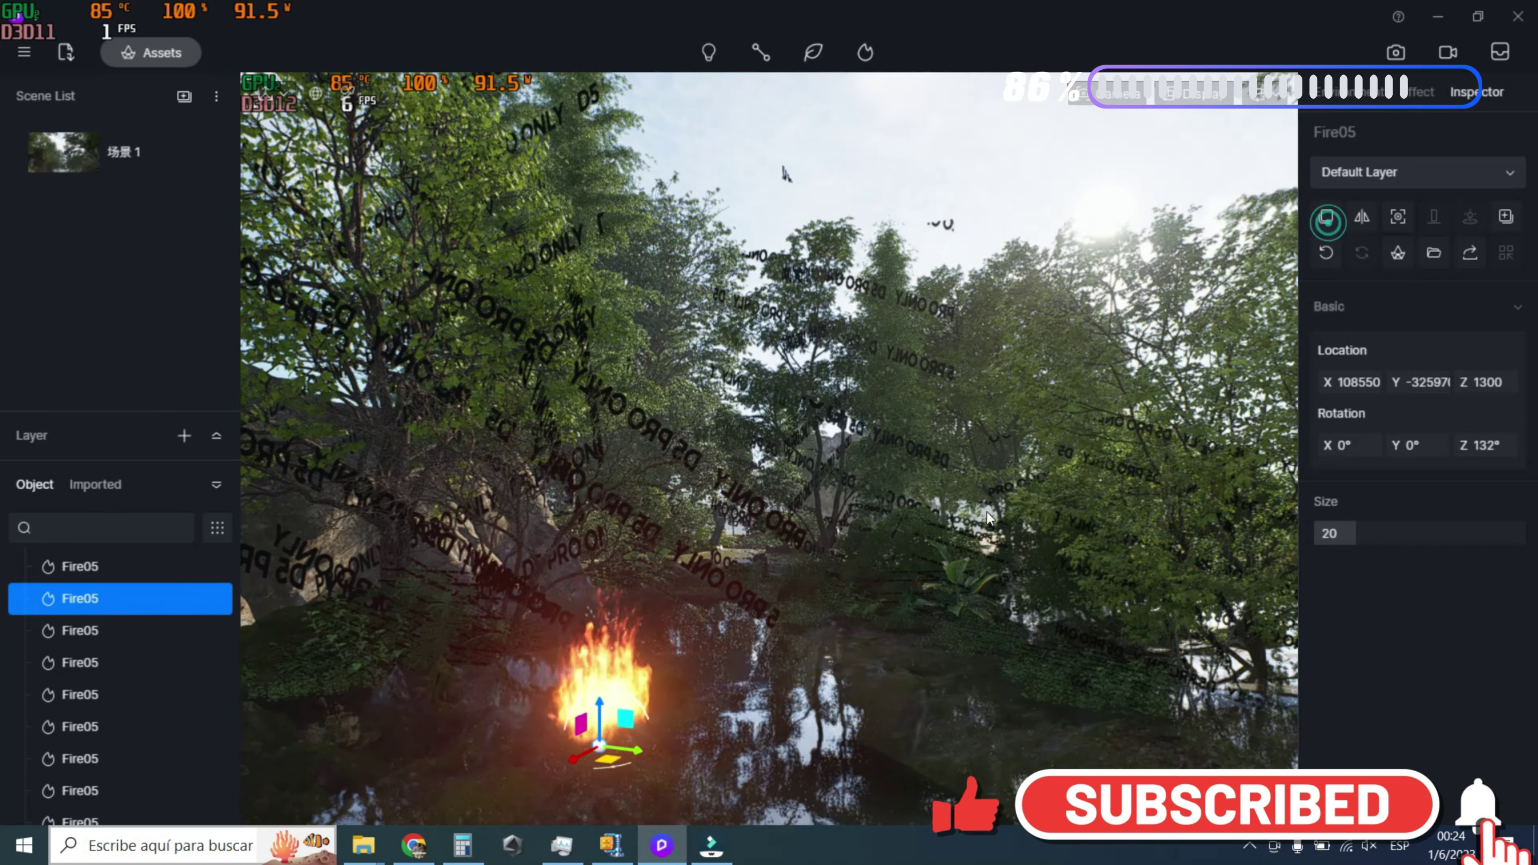
left_click(753, 575)
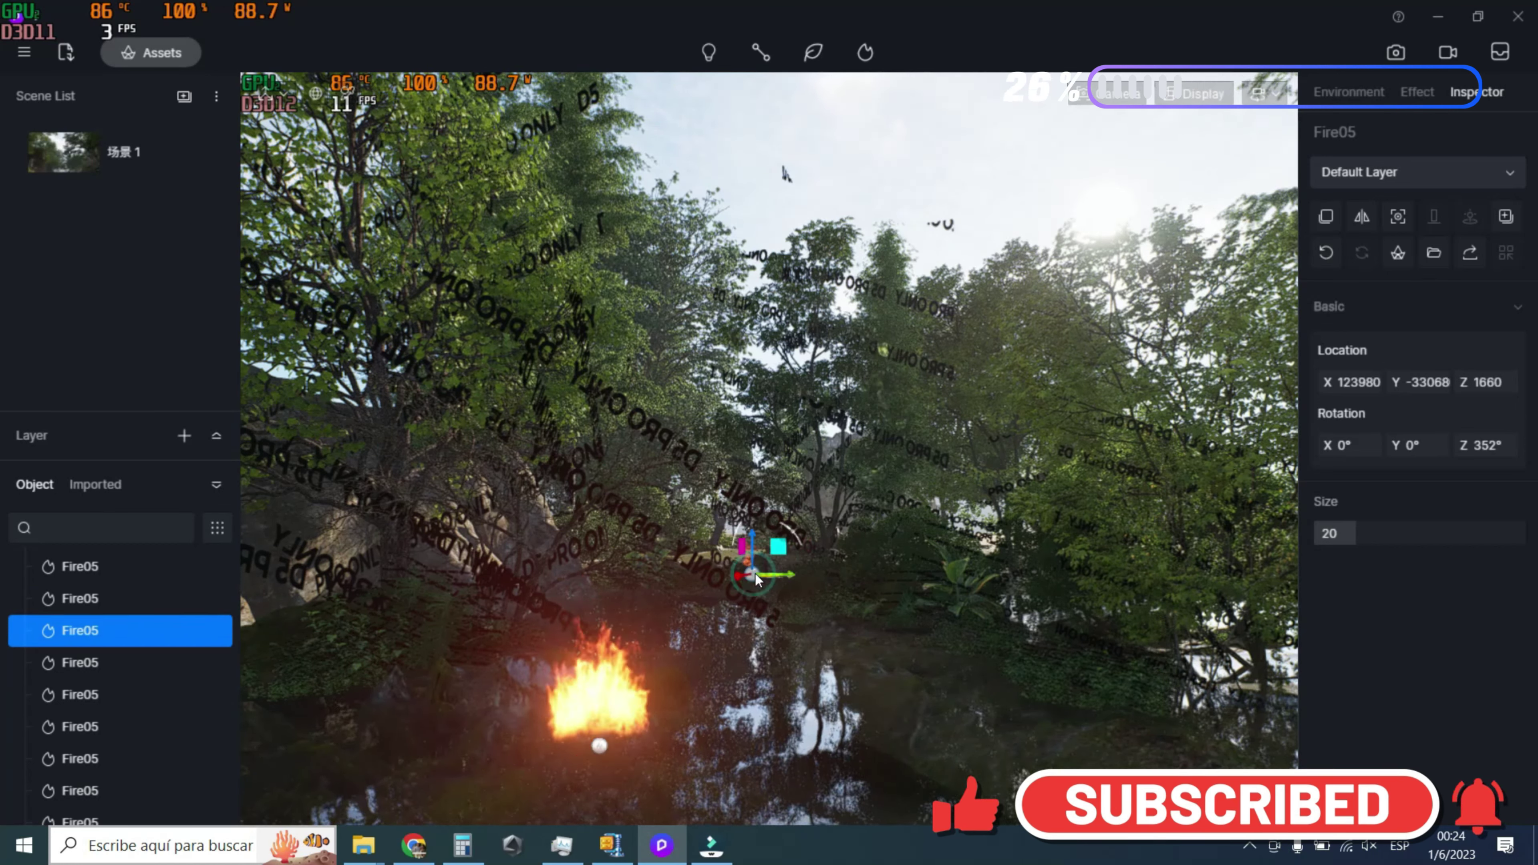
left_click(737, 645)
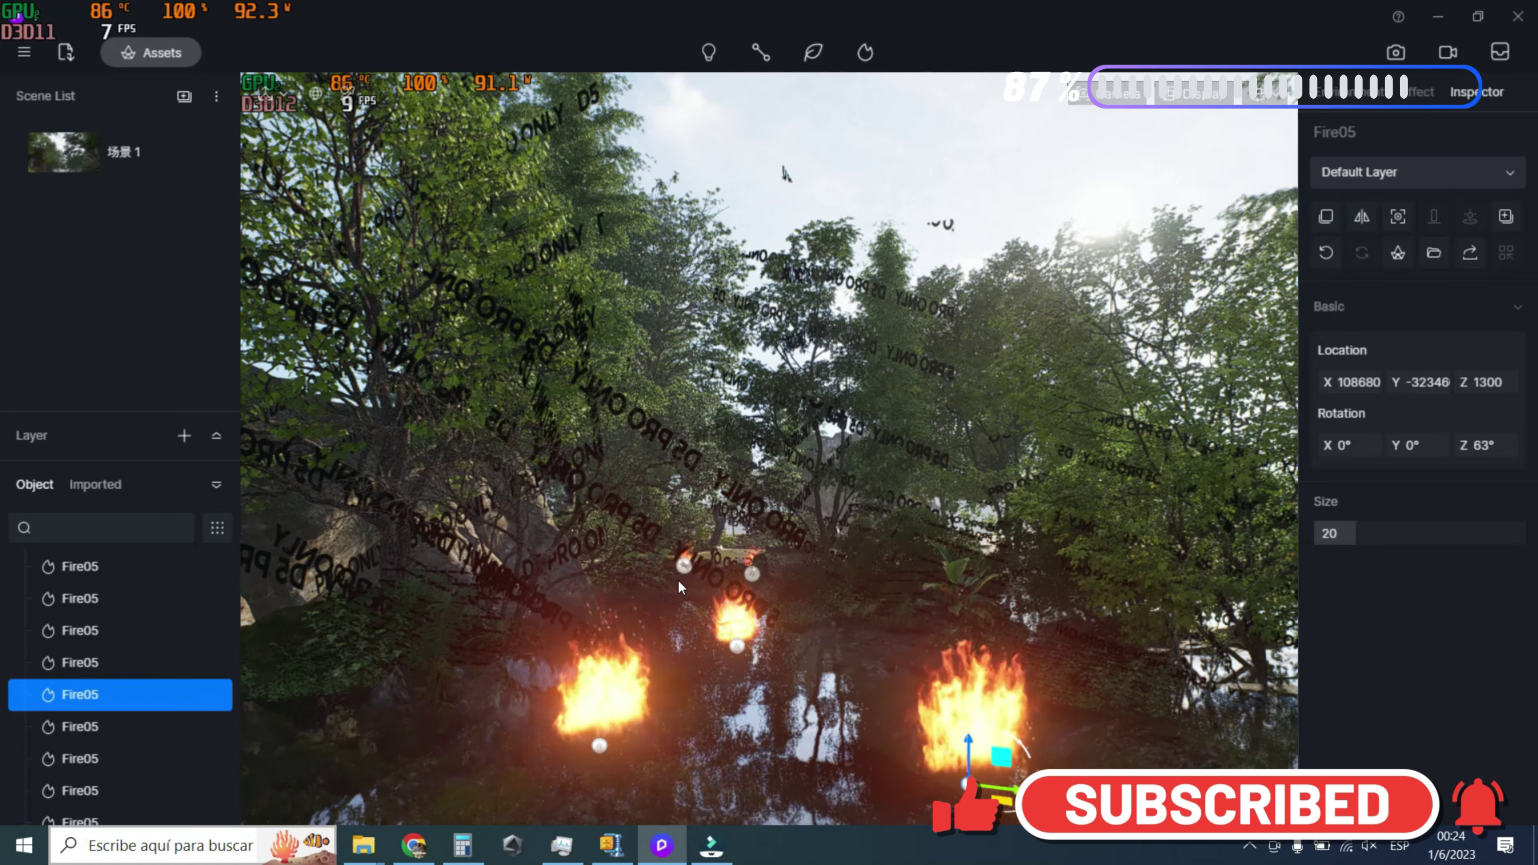
Fly forward through the branches to the stream-side fires and select another Fire05 flame
key("w")
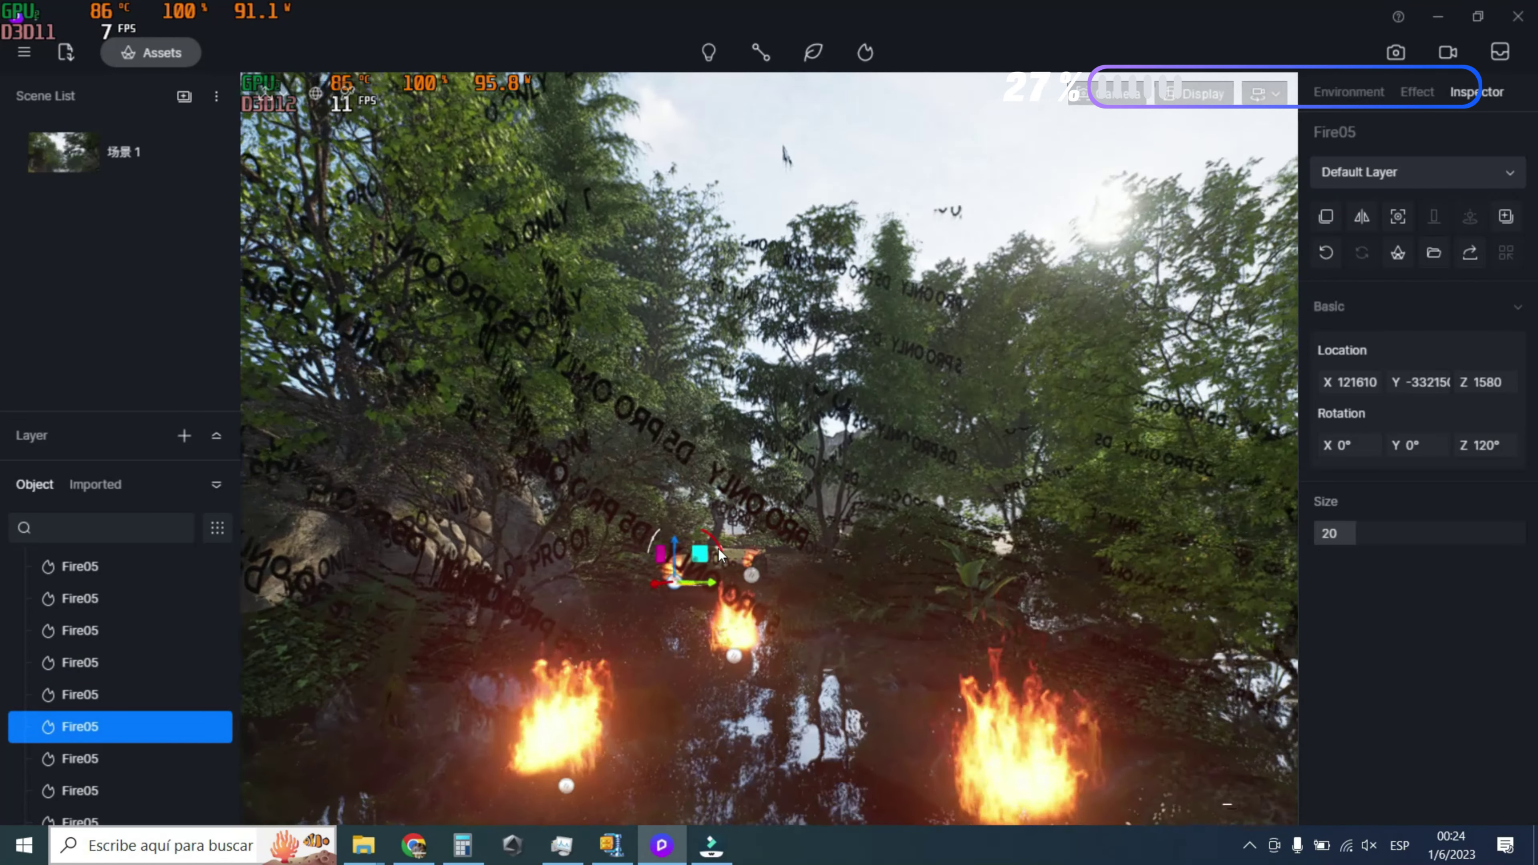
key("w")
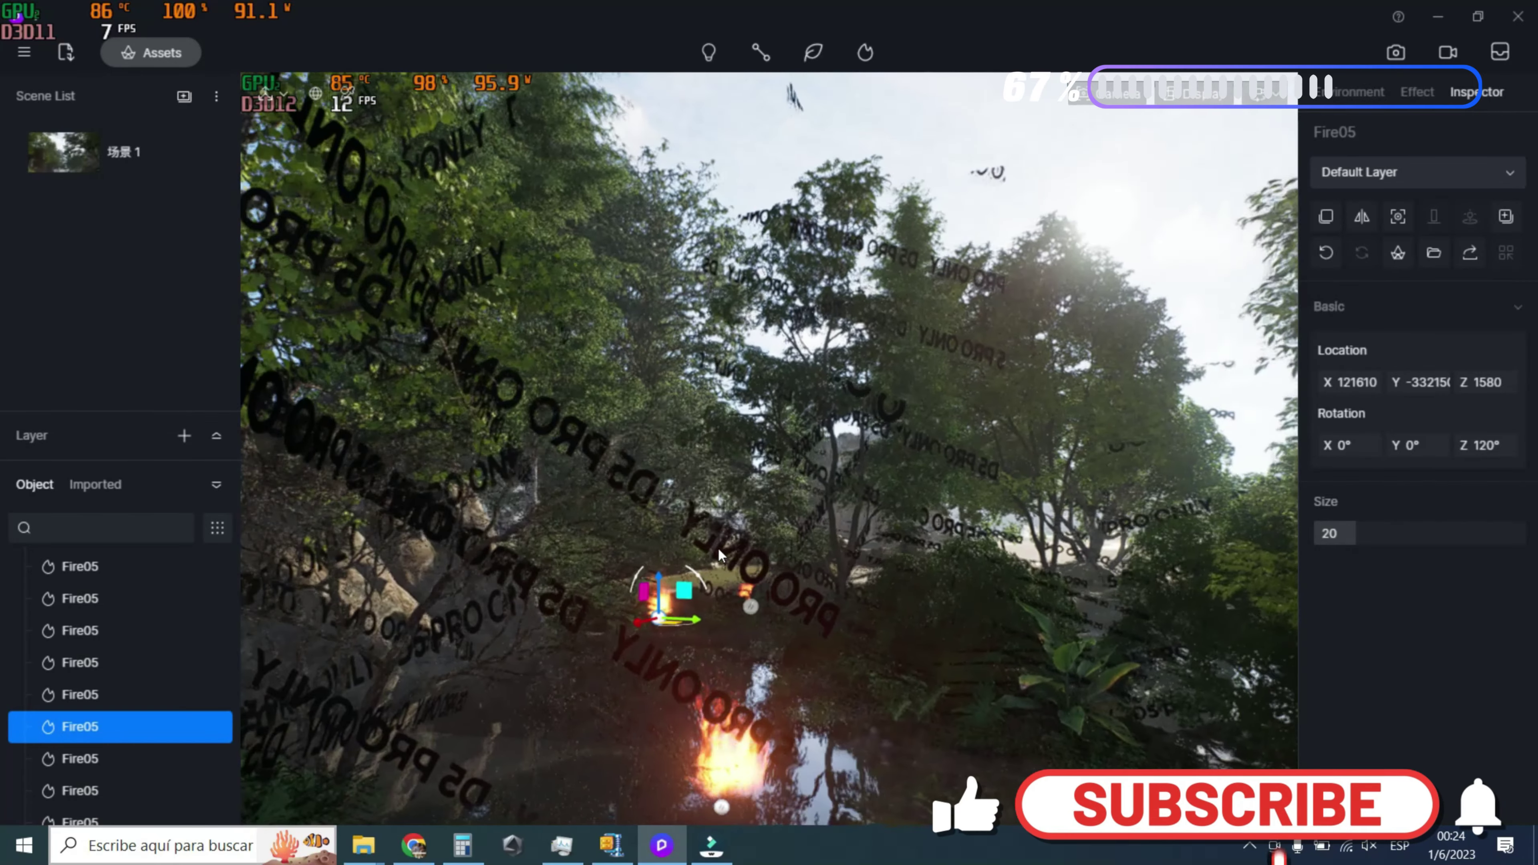
key("w")
right_click_drag(847, 574, 742, 562)
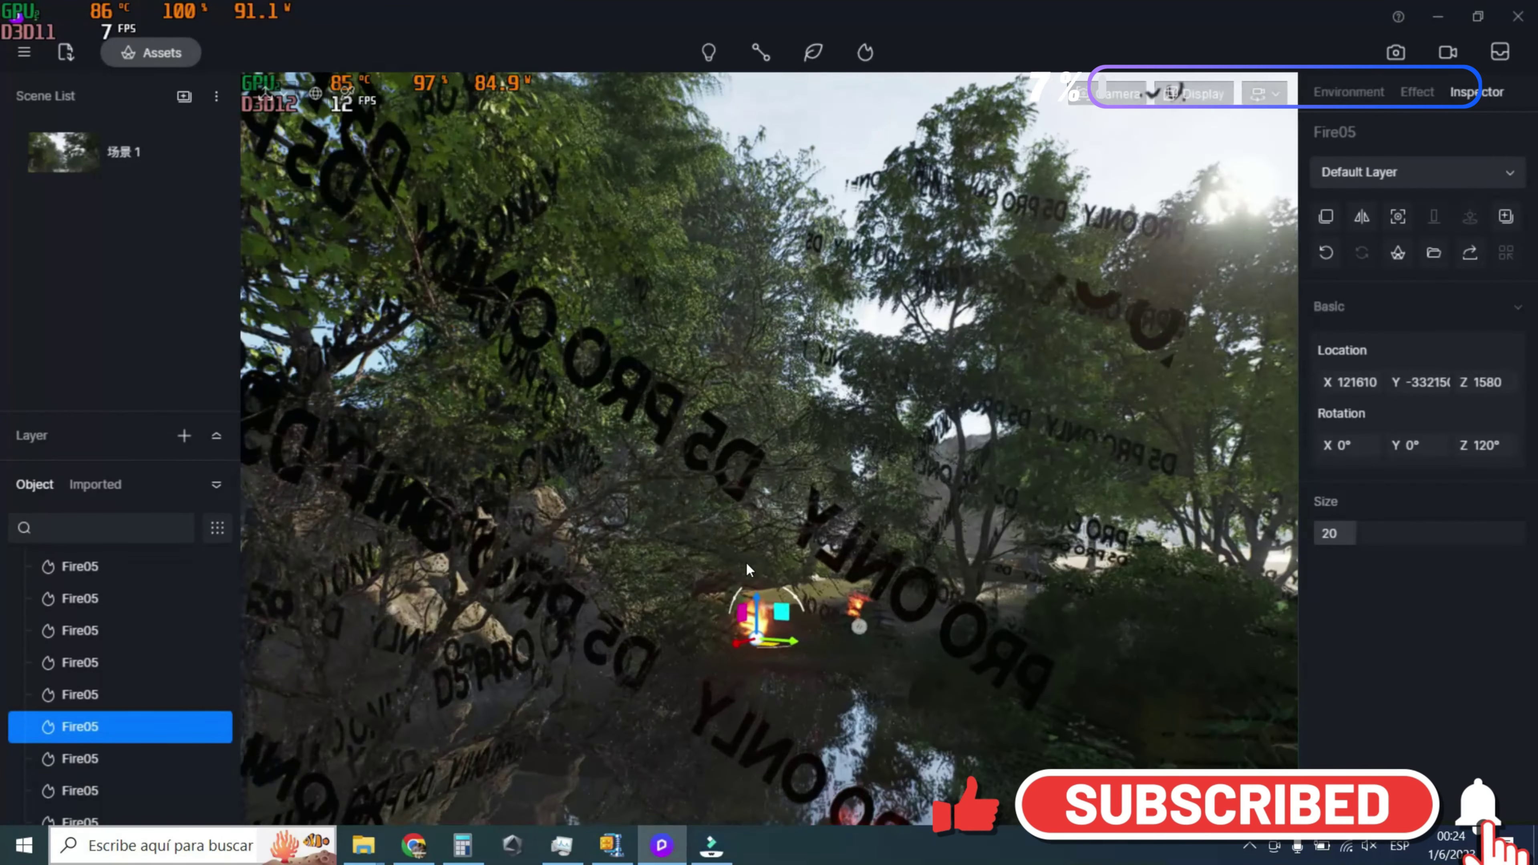
key("w")
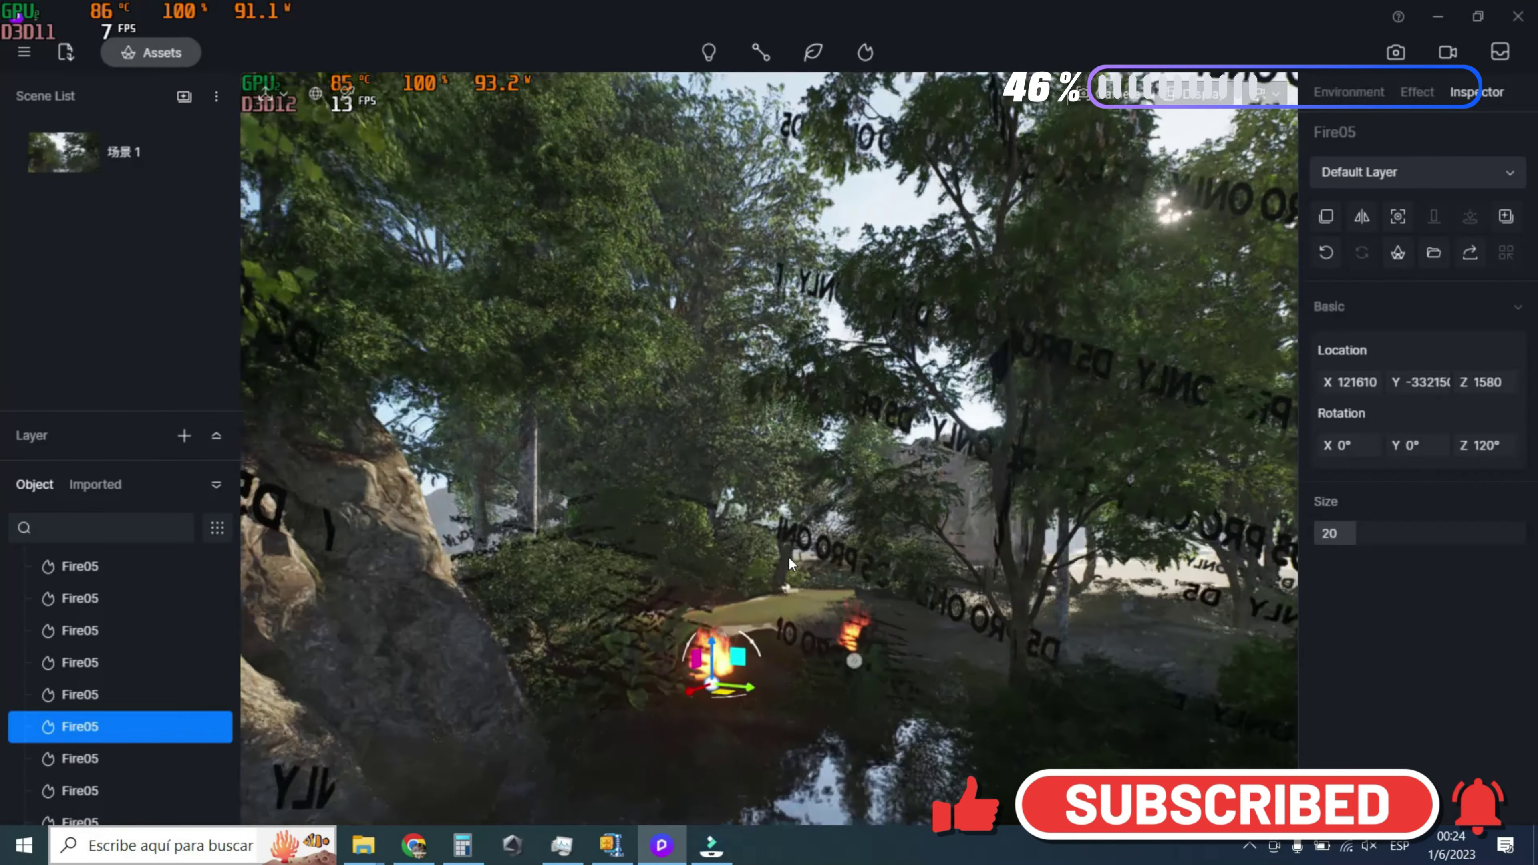
key("w")
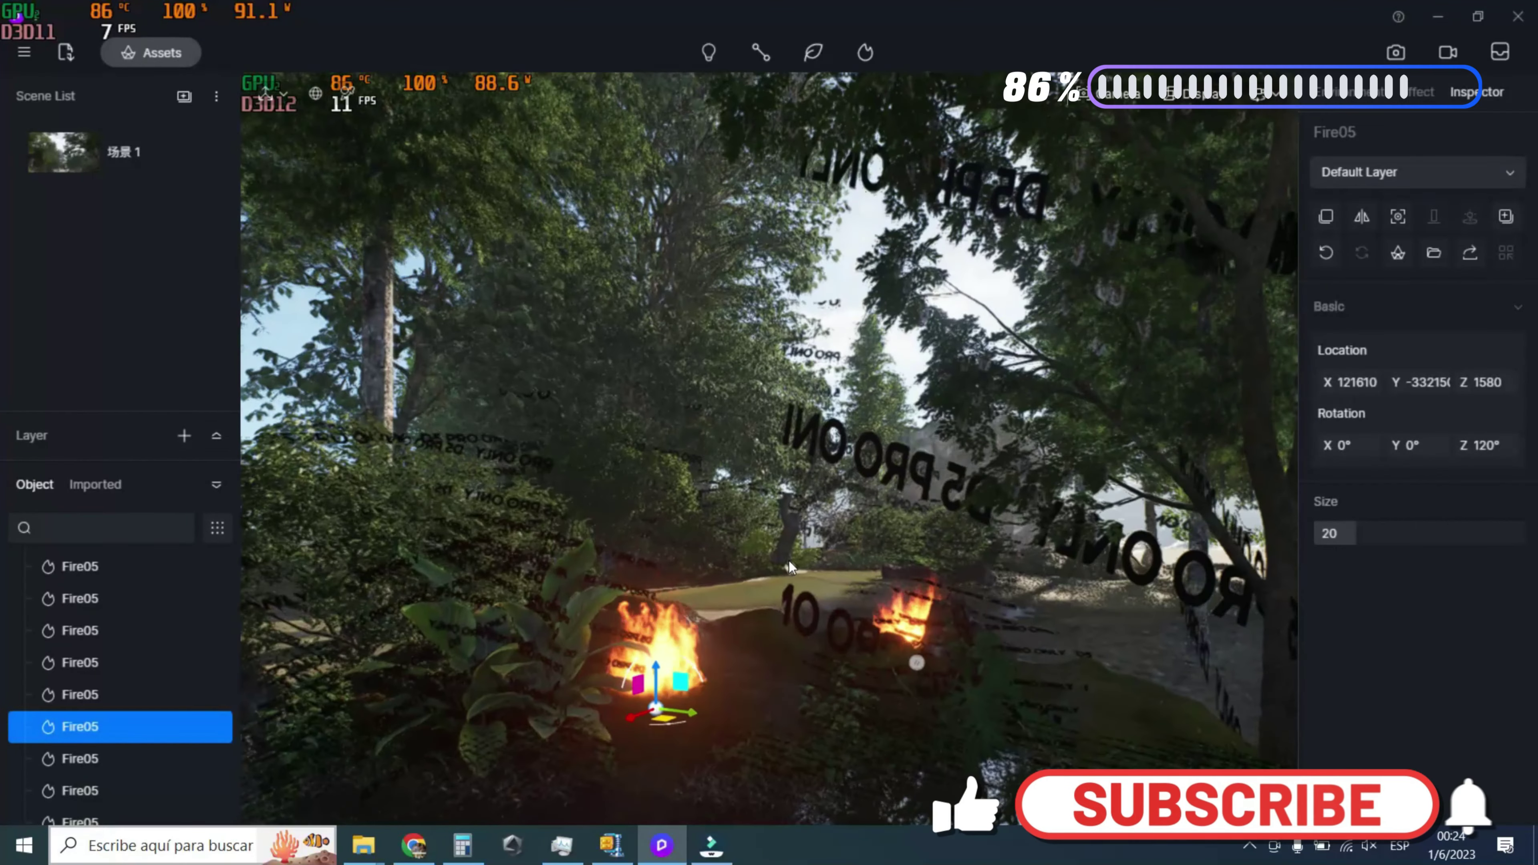
key("w")
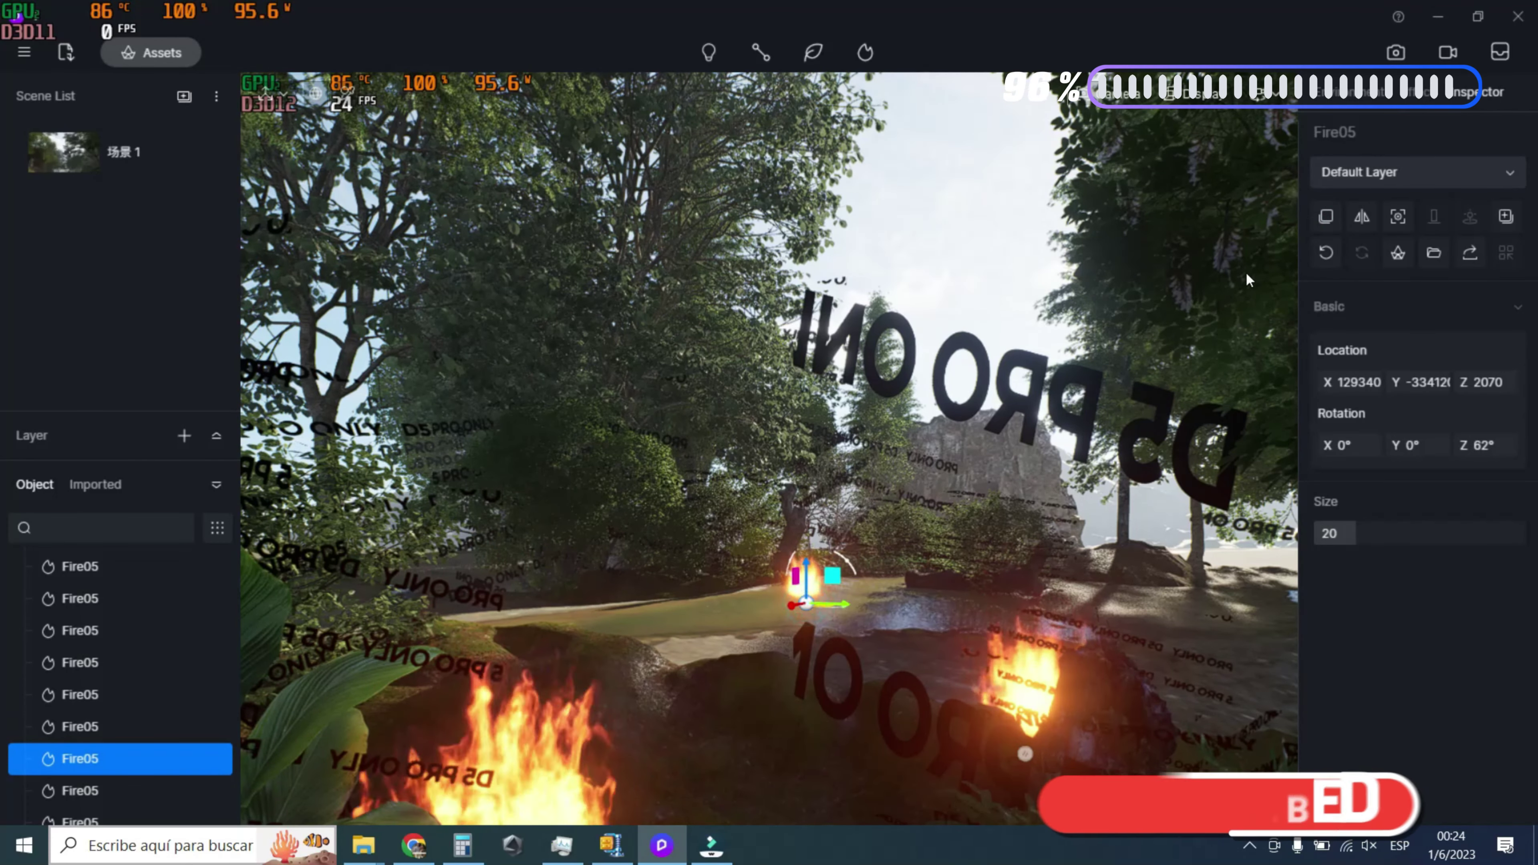
left_click(714, 648)
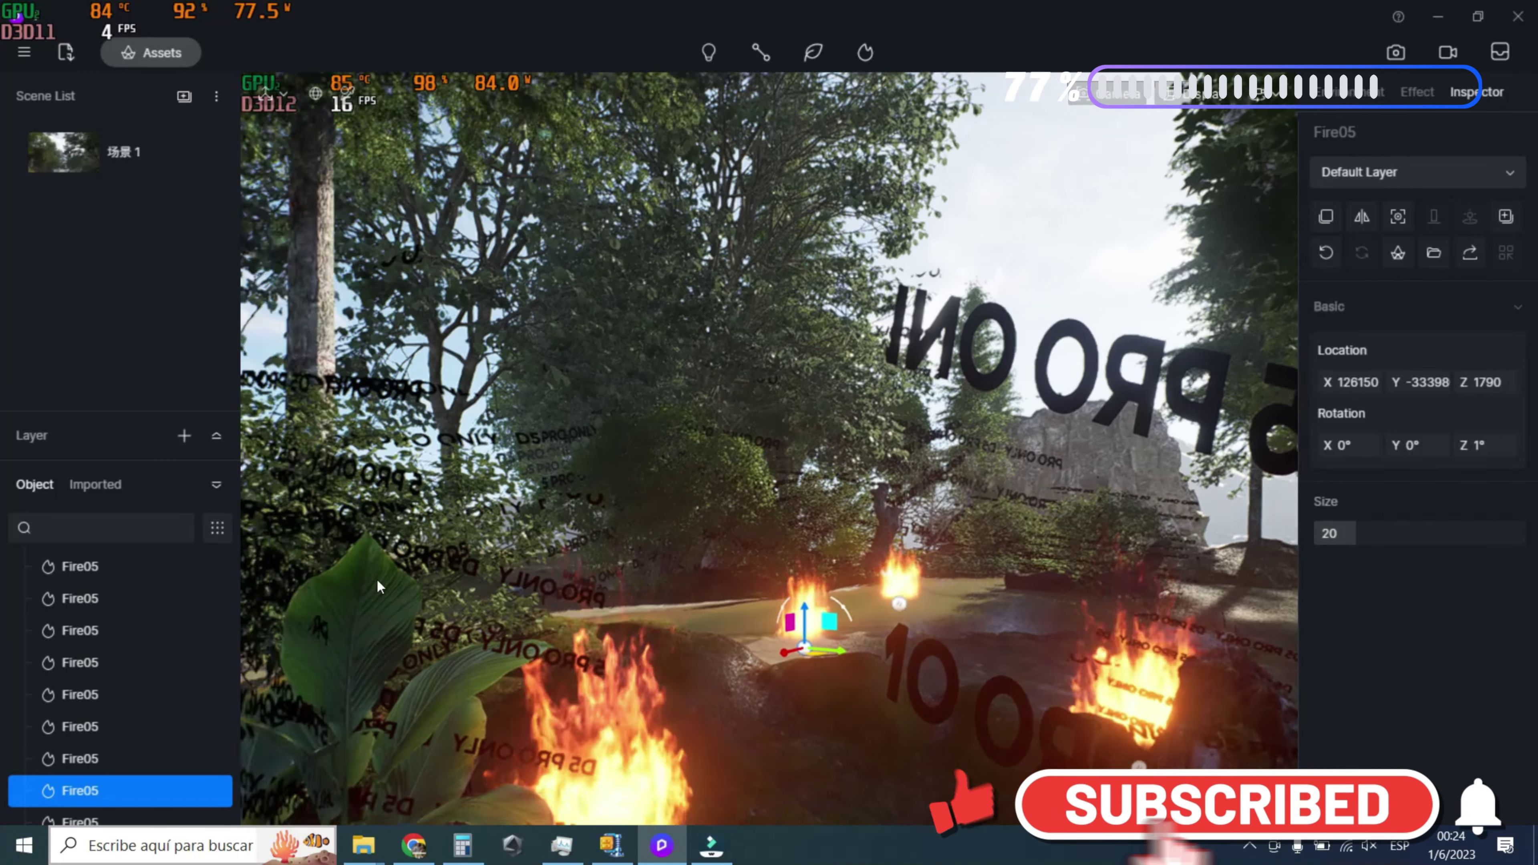
Turn the camera back out over the stream to center the Fire05 flames on the water
key("w")
mouse_move(990, 586)
right_mouse_down()
mouse_move(445, 608)
mouse_move(318, 629)
right_mouse_up()
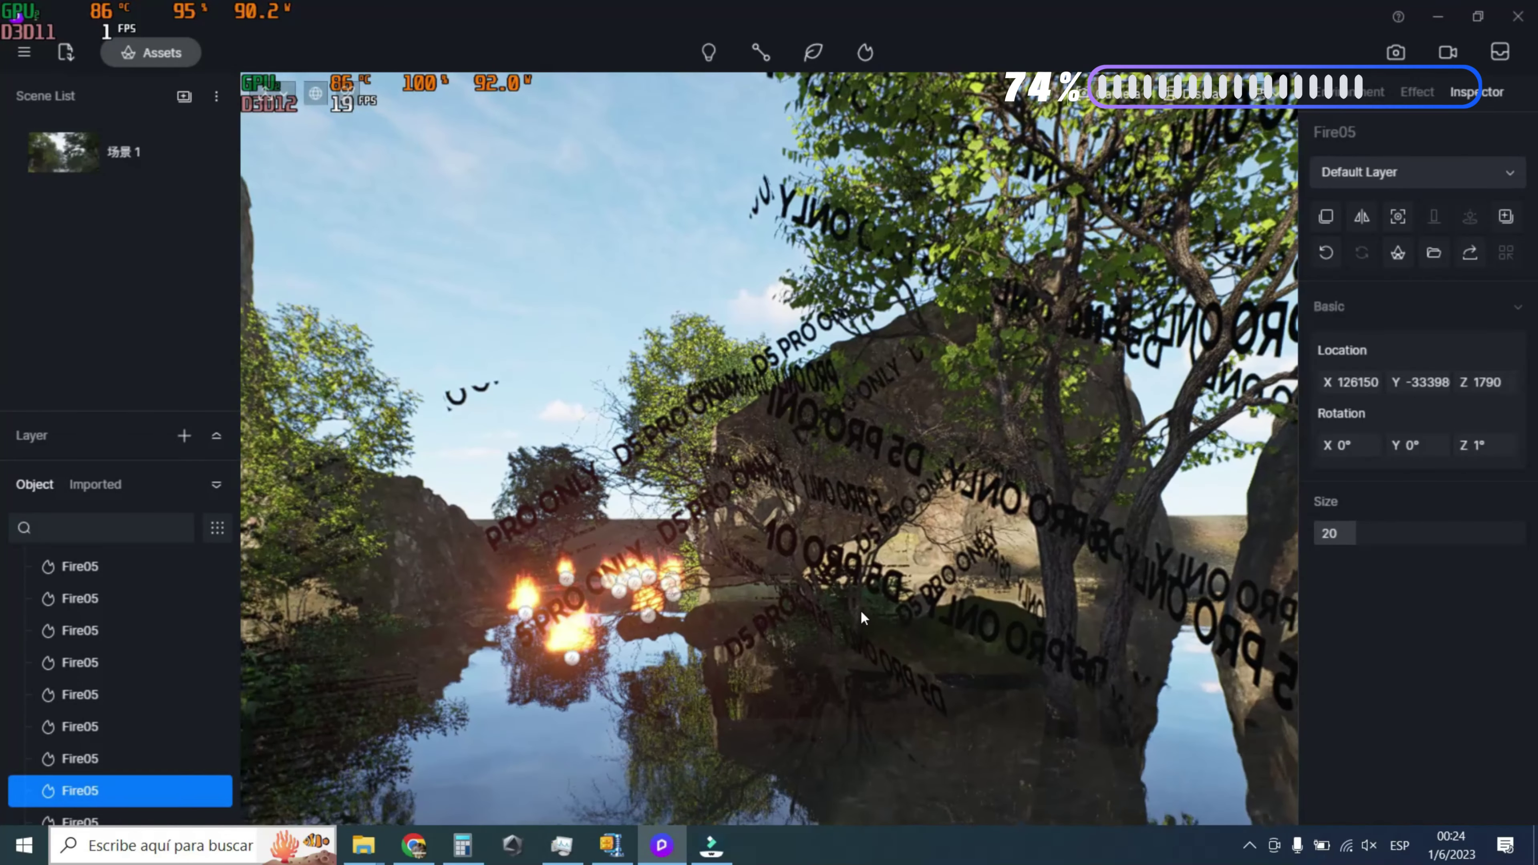
right_click_drag(860, 609, 683, 614)
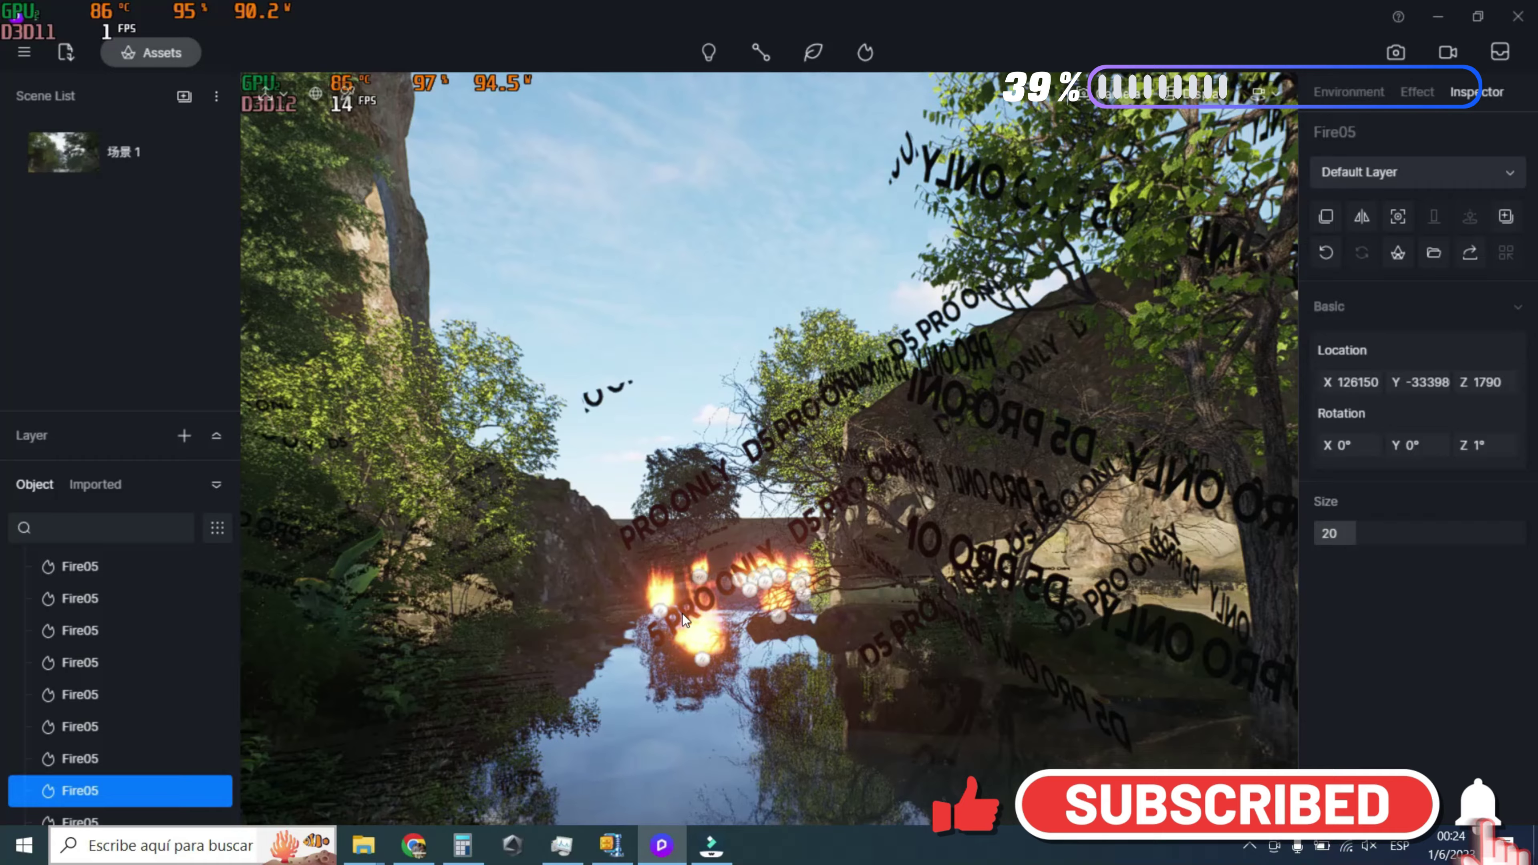
right_click_drag(682, 613, 657, 684)
scroll(656, 684, "up", 3)
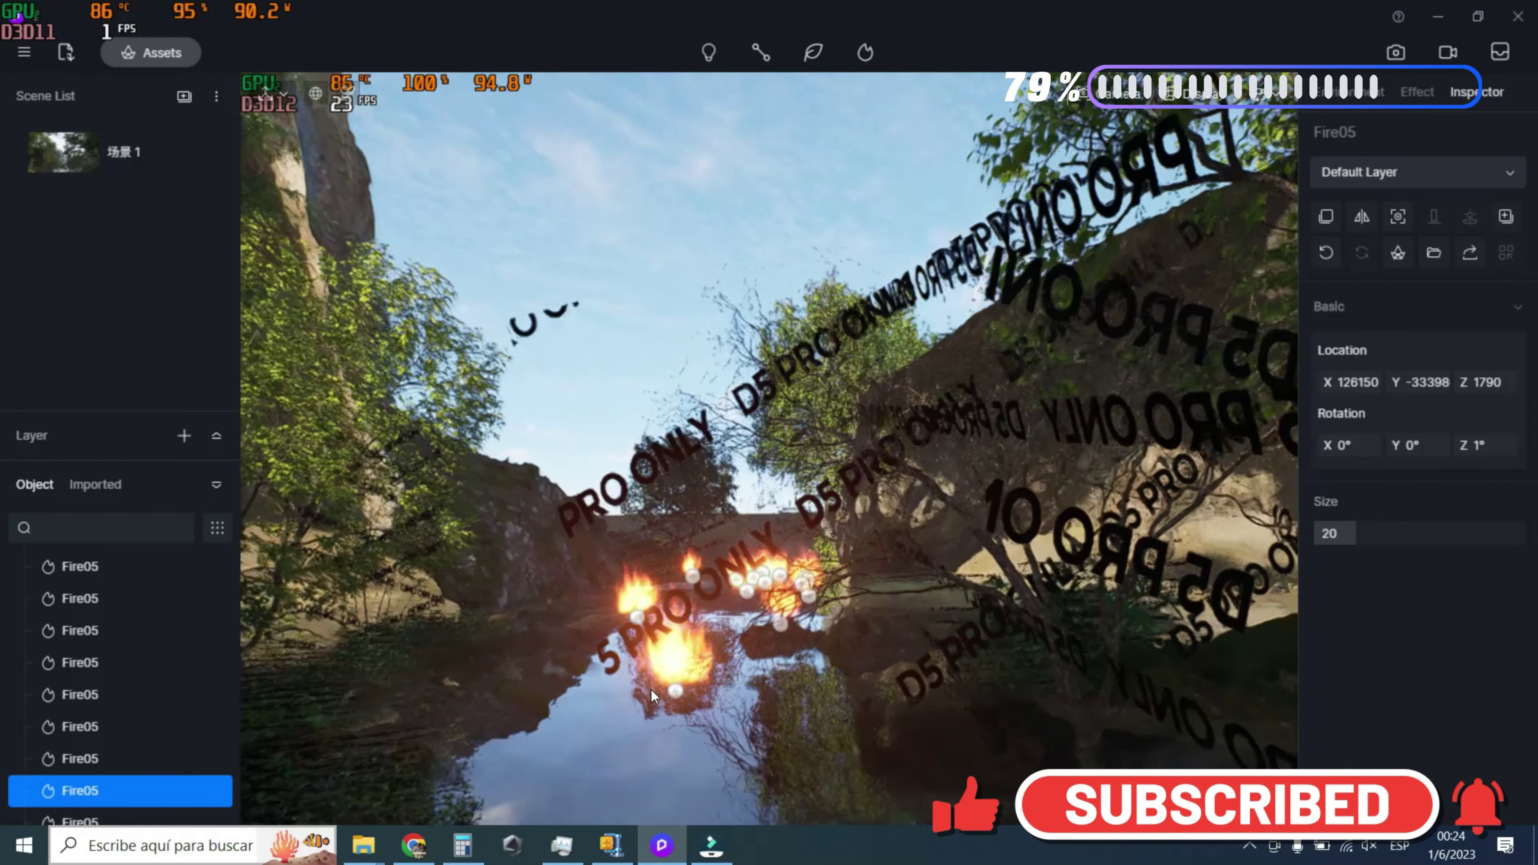
Fly in close along the burning stream banks toward the fires
scroll(652, 690, "up", 3)
scroll(651, 690, "up", 3)
scroll(639, 645, "up", 2)
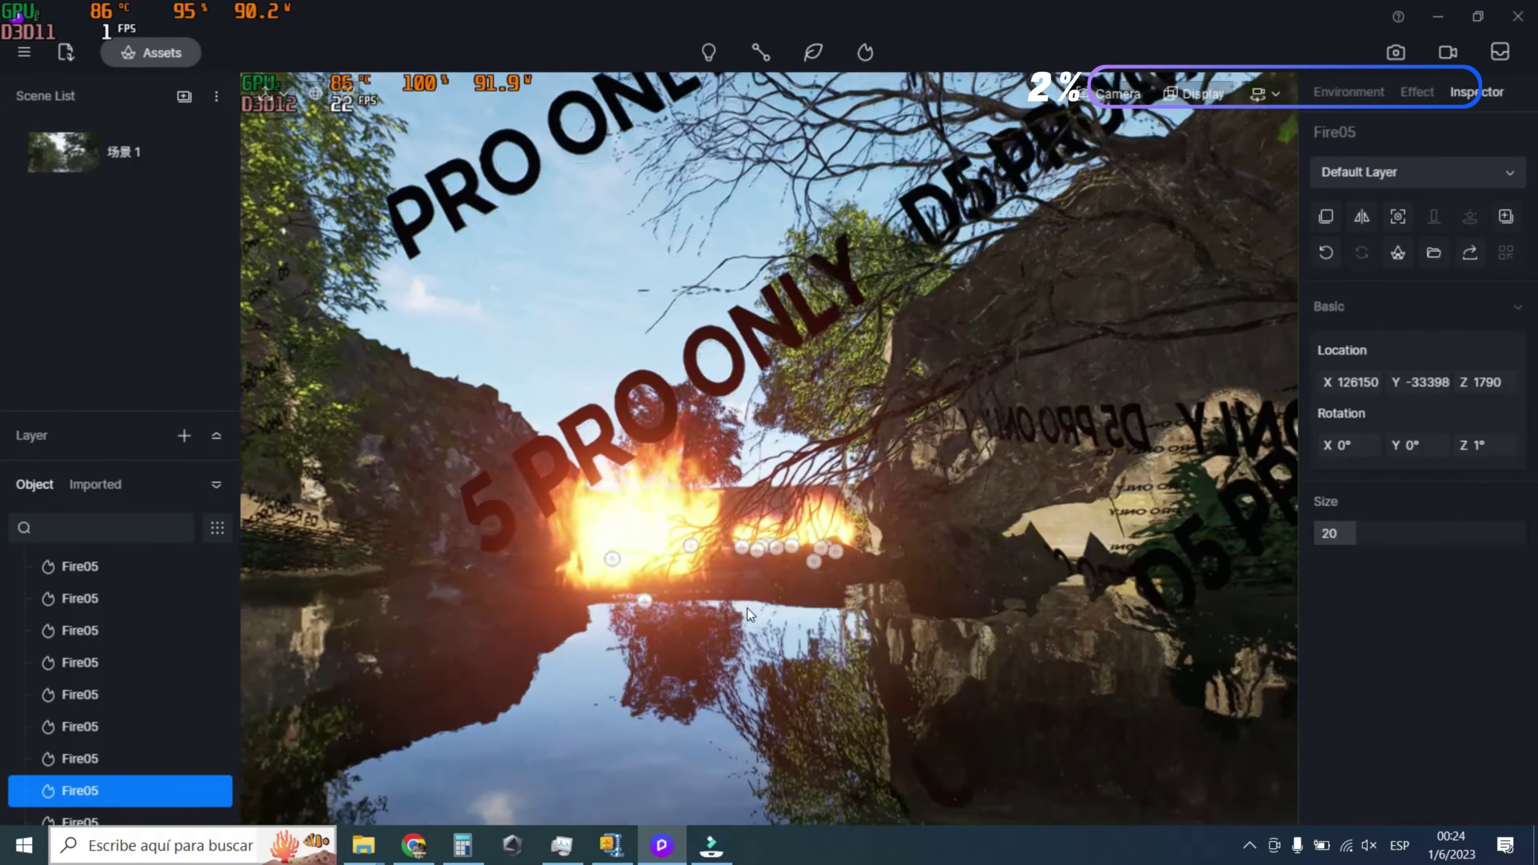
scroll(756, 609, "up", 2)
scroll(690, 599, "up", 2)
scroll(576, 600, "up", 2)
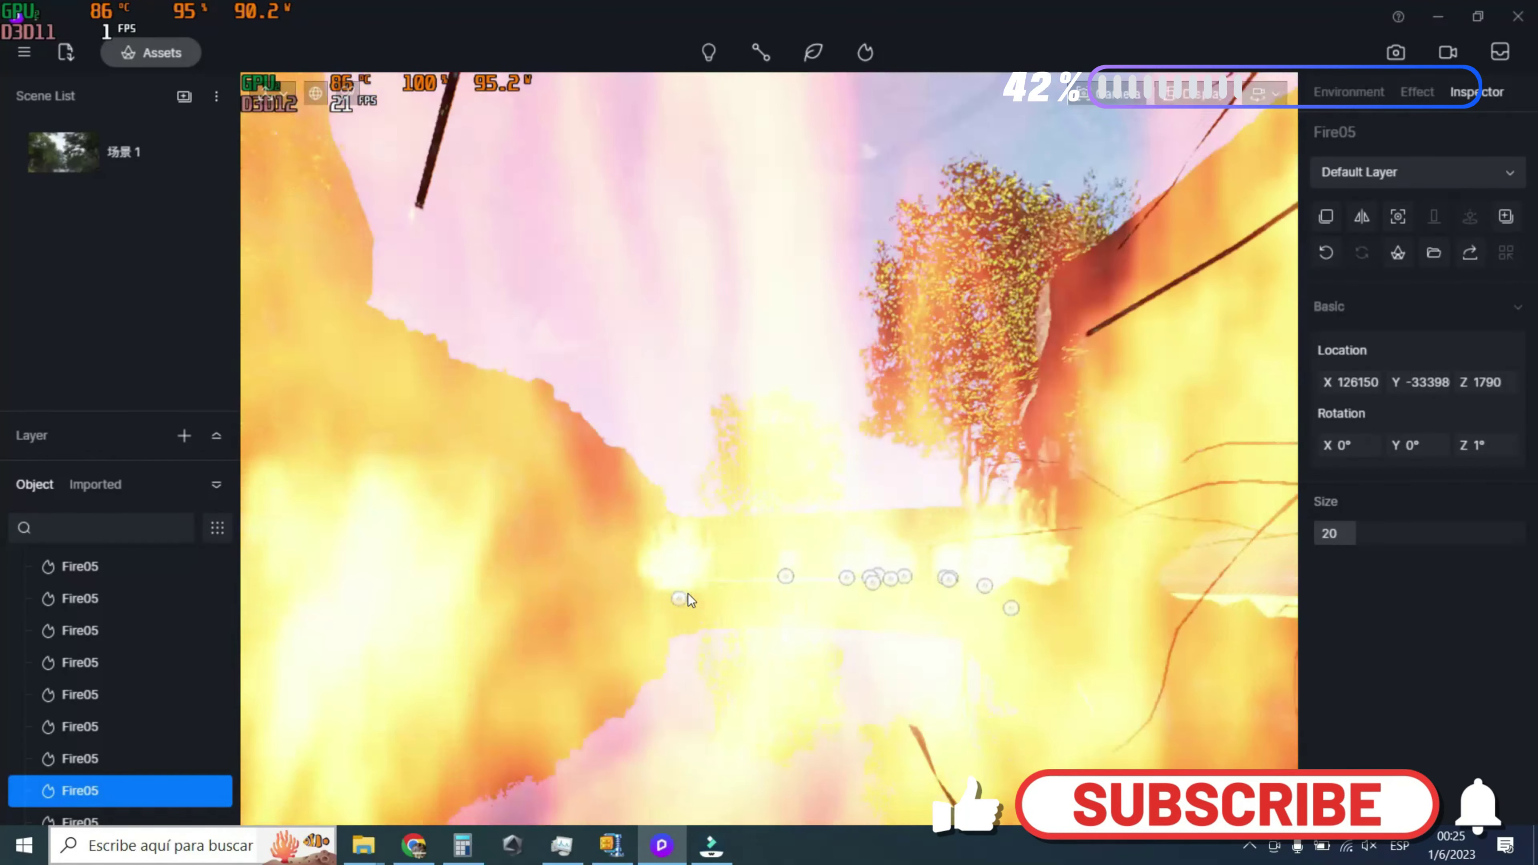
scroll(687, 593, "down", 5)
scroll(795, 611, "up", 2)
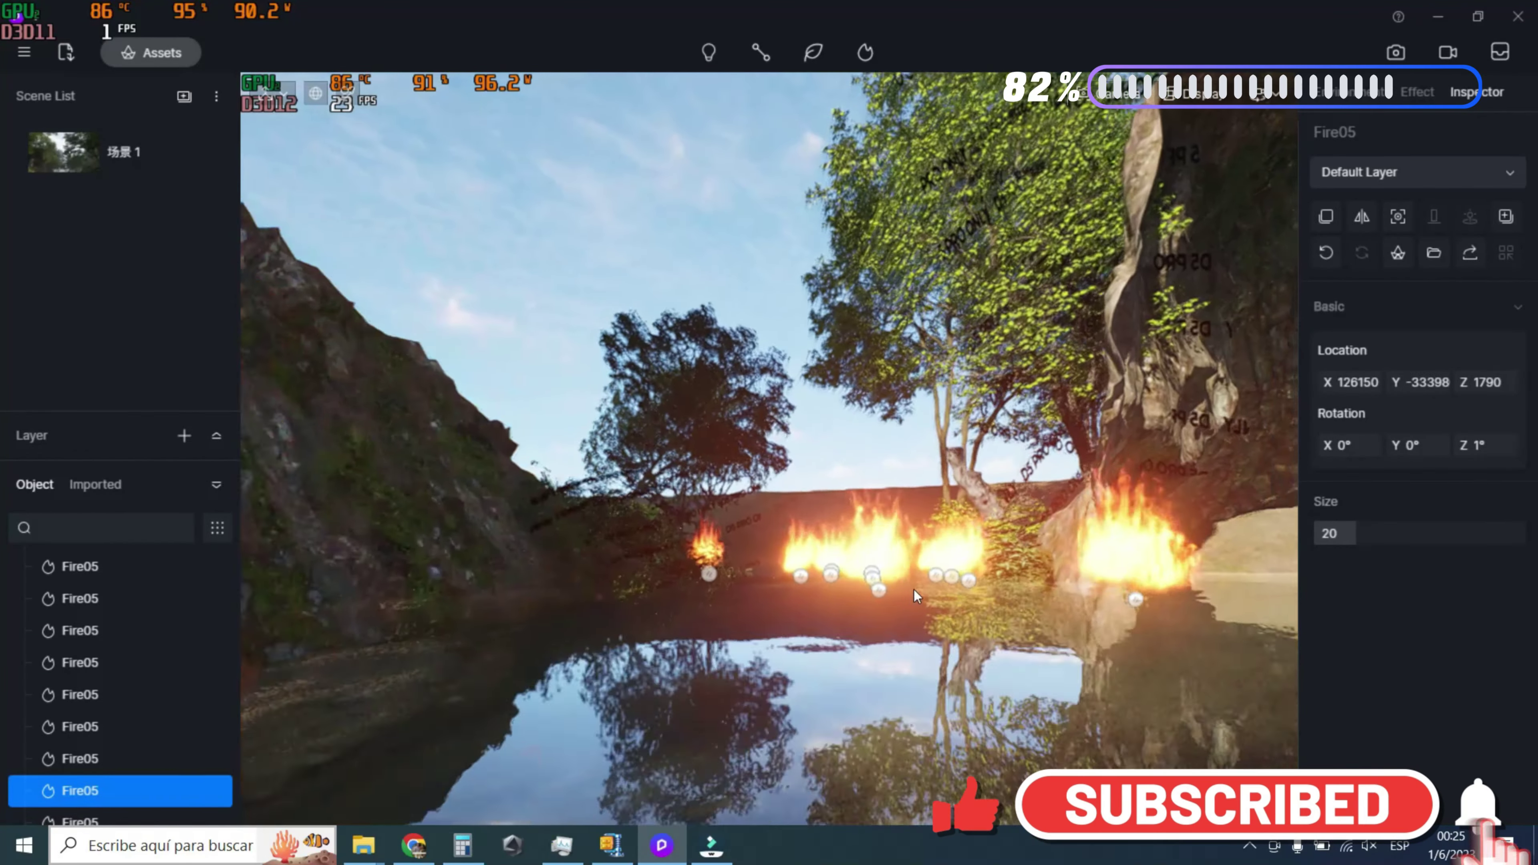
scroll(908, 589, "up", 2)
scroll(967, 589, "up", 2)
scroll(943, 591, "up", 2)
scroll(697, 571, "up", 2)
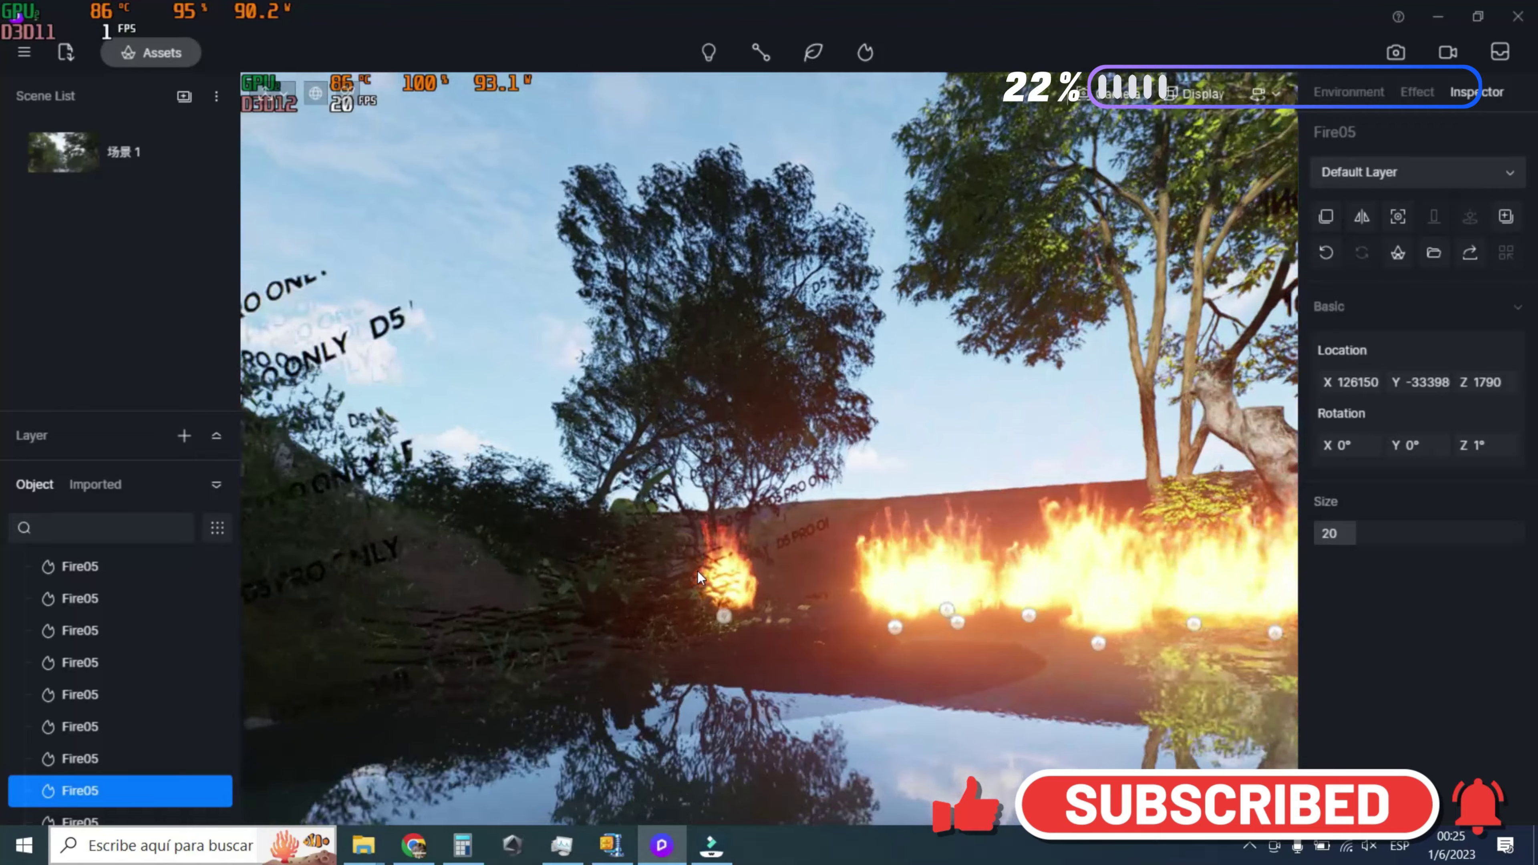
scroll(684, 571, "up", 2)
scroll(659, 585, "up", 2)
scroll(664, 586, "up", 2)
scroll(664, 587, "up", 2)
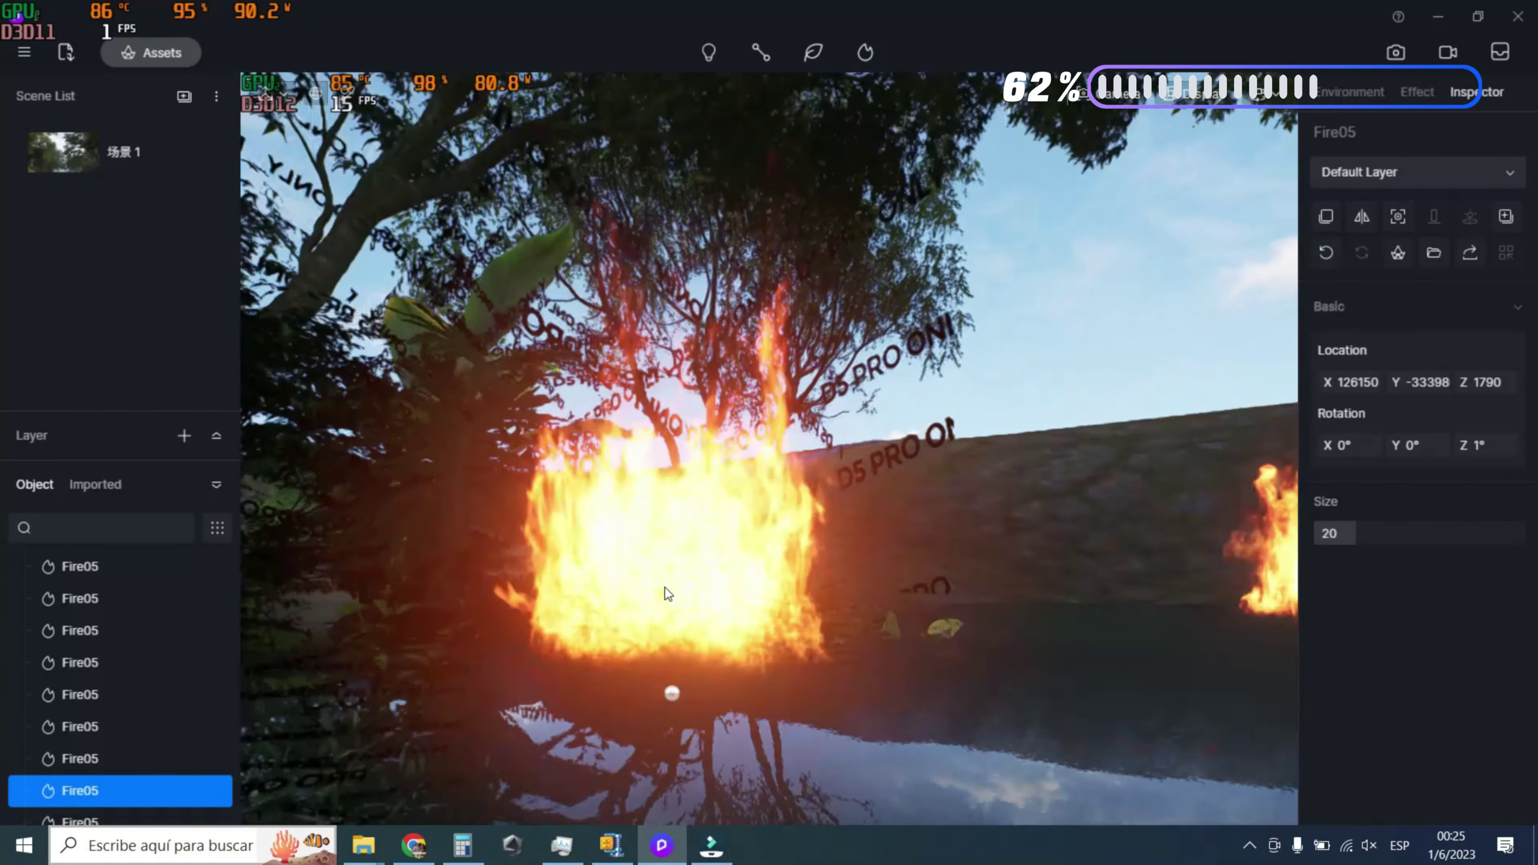
scroll(666, 591, "up", 2)
scroll(968, 611, "up", 2)
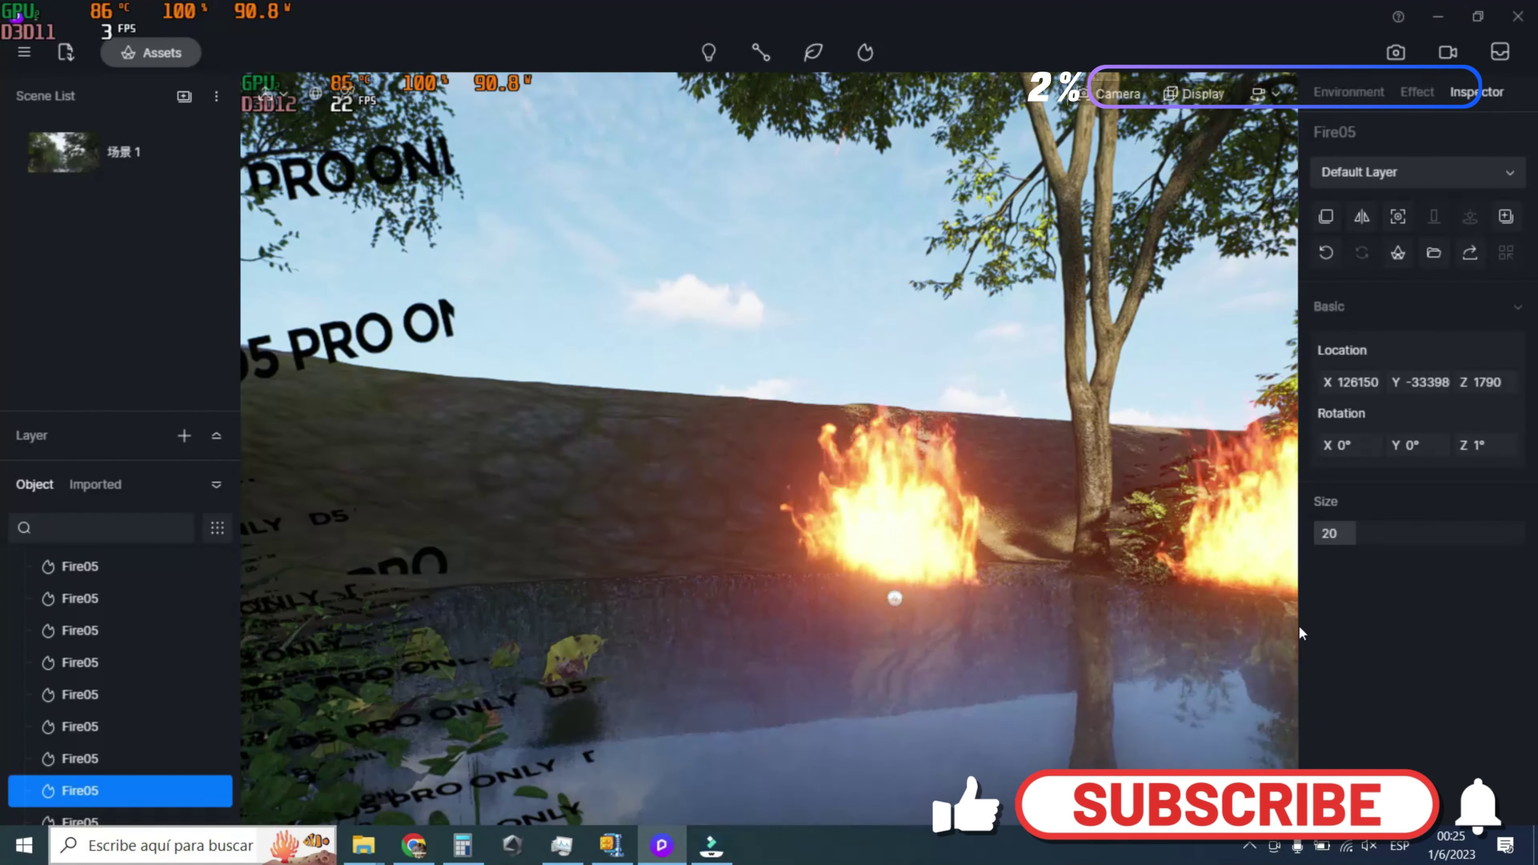
Frame the cliff and three fires, then move the environment sun to midday, 13:42
mouse_move(425, 464)
right_mouse_down()
mouse_move(648, 443)
mouse_move(1264, 461)
right_mouse_up()
scroll(1264, 461, "up", 2)
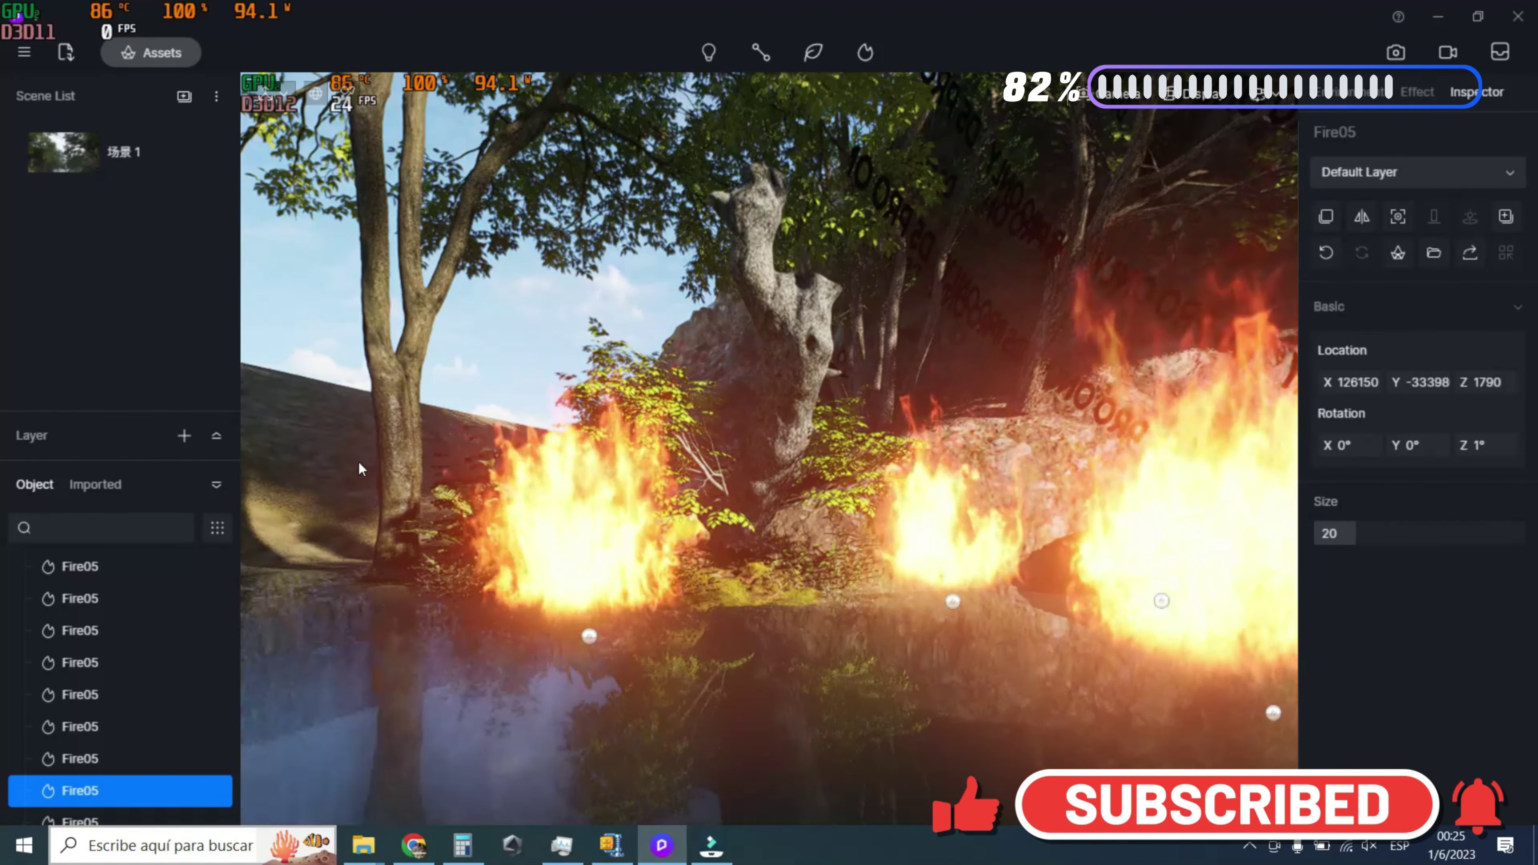
scroll(1124, 418, "up", 3)
right_click_drag(1124, 419, 1422, 424)
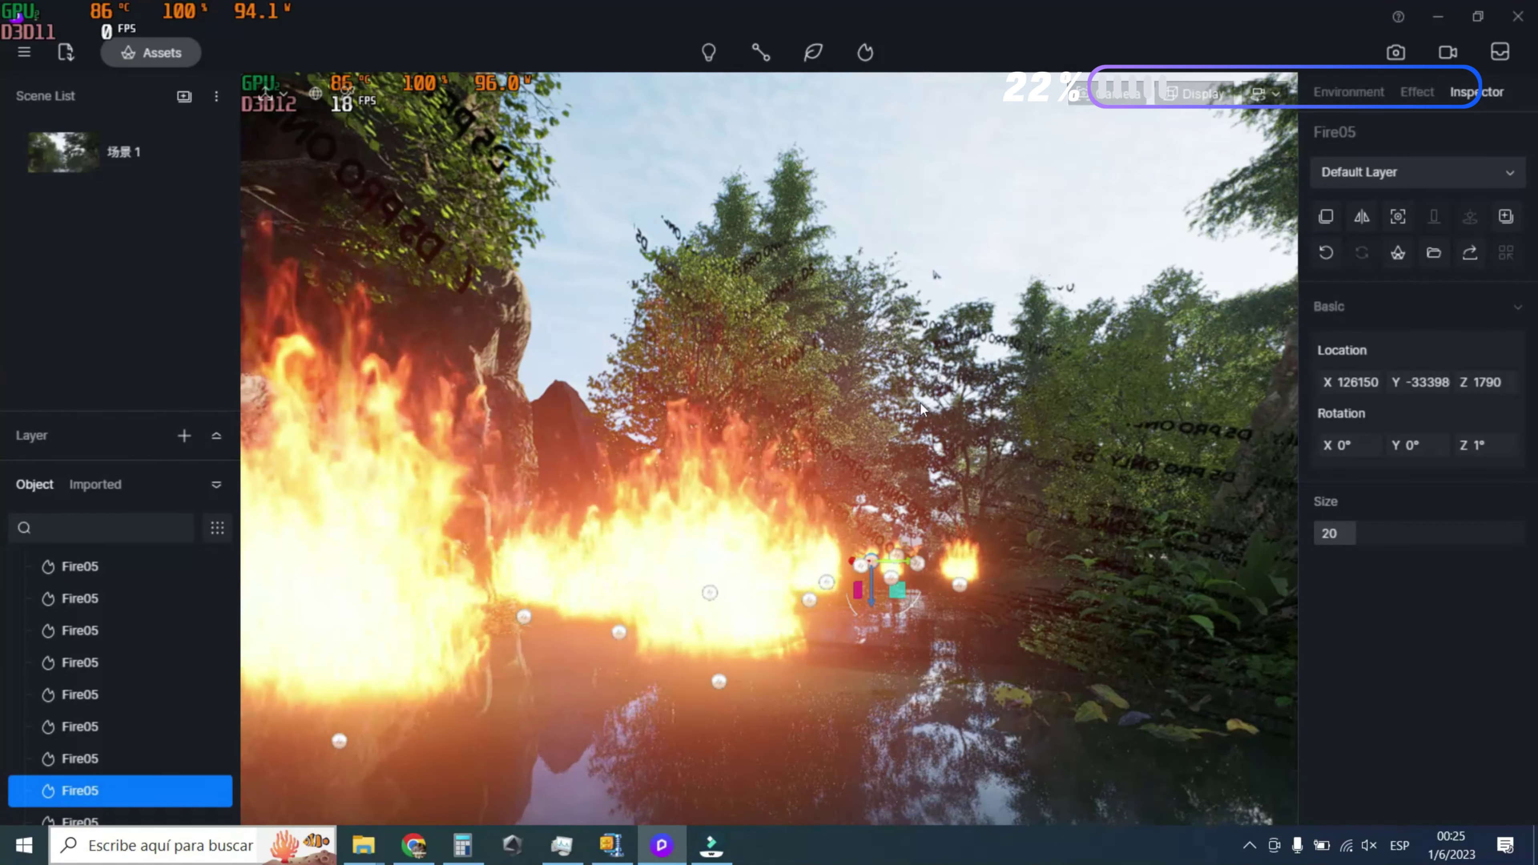
scroll(1029, 527, "down", 3)
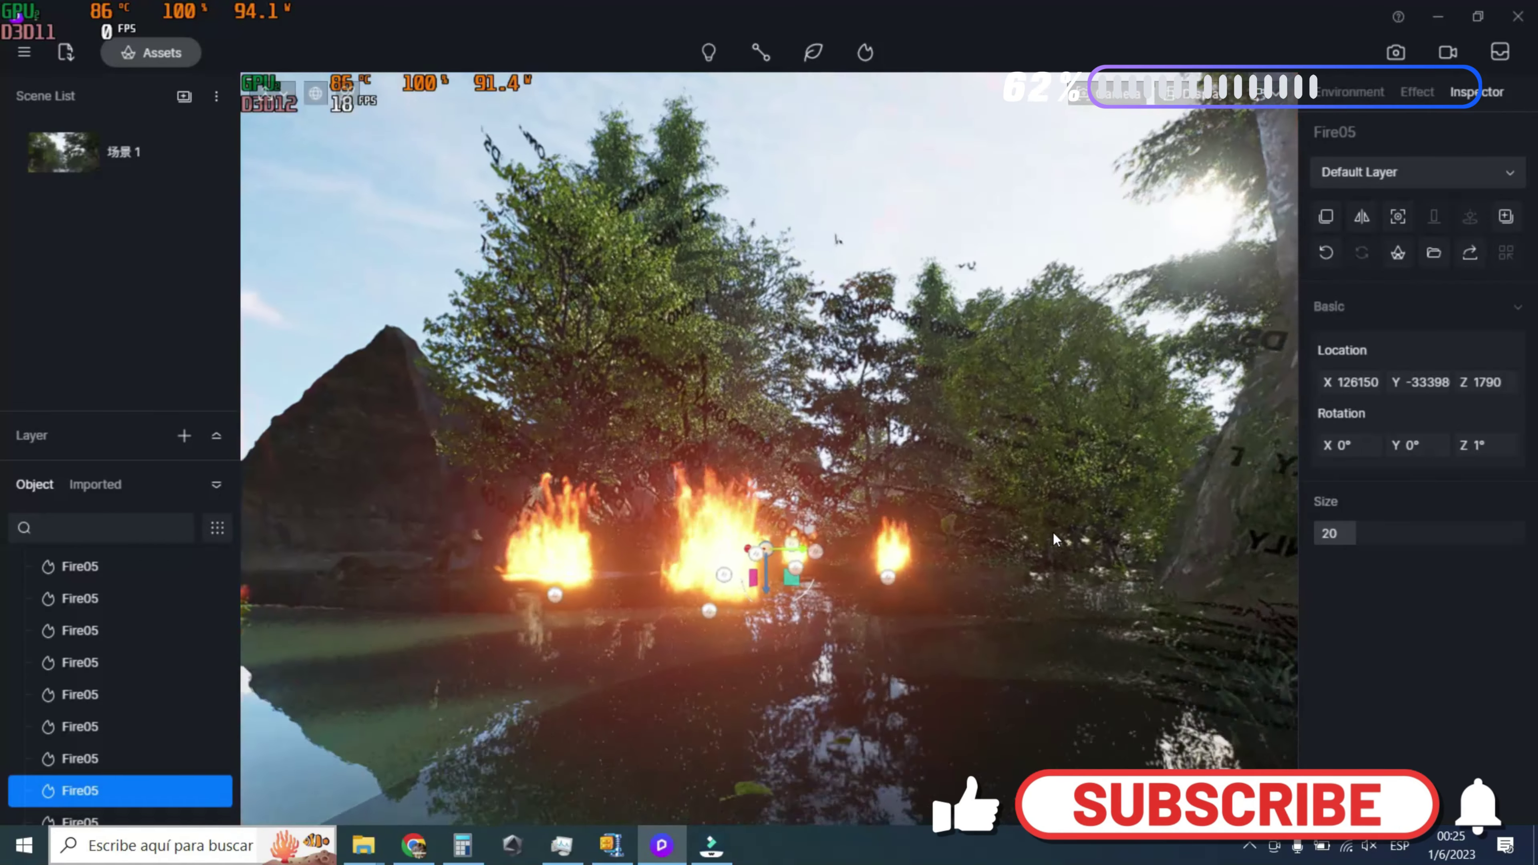
scroll(1040, 554, "up", 3)
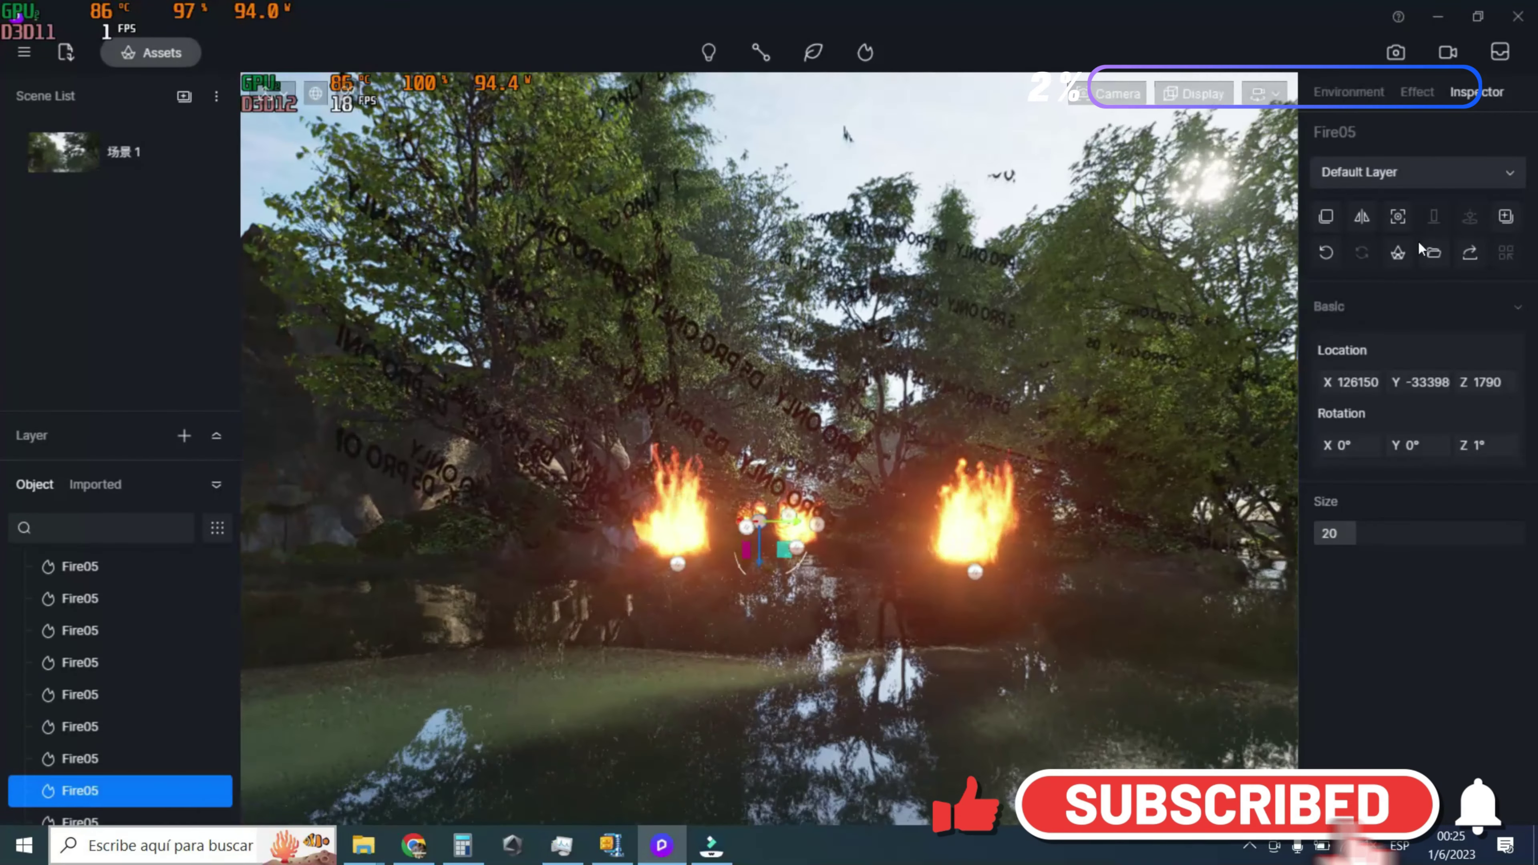
left_click(1356, 97)
mouse_move(1344, 274)
left_mouse_down()
mouse_move(1384, 241)
mouse_move(1449, 236)
left_mouse_up()
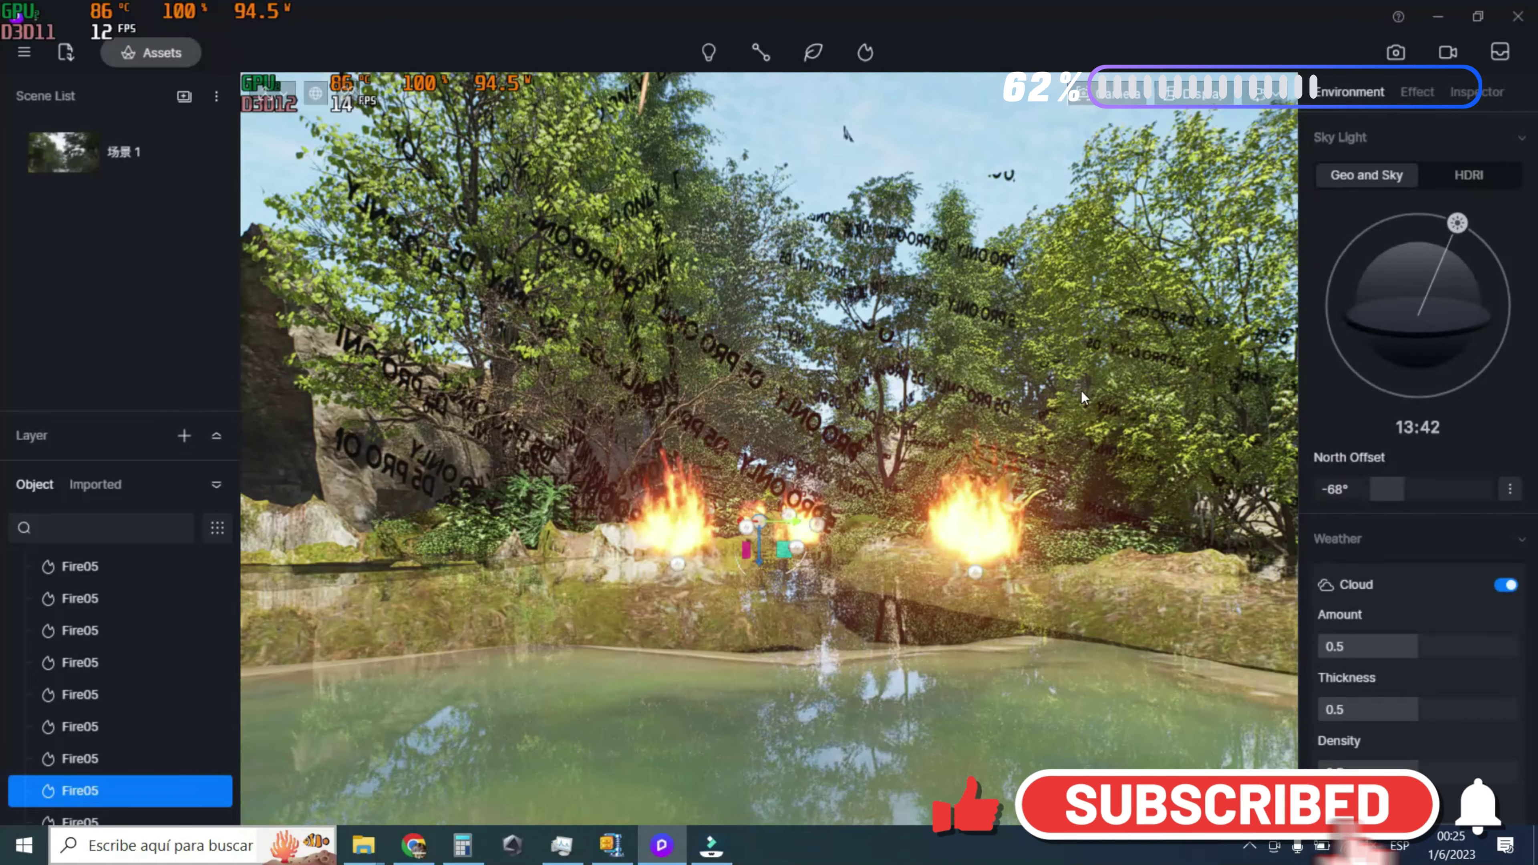
Replace the geographic sun with the Early Morning HDRI sky light
key("w")
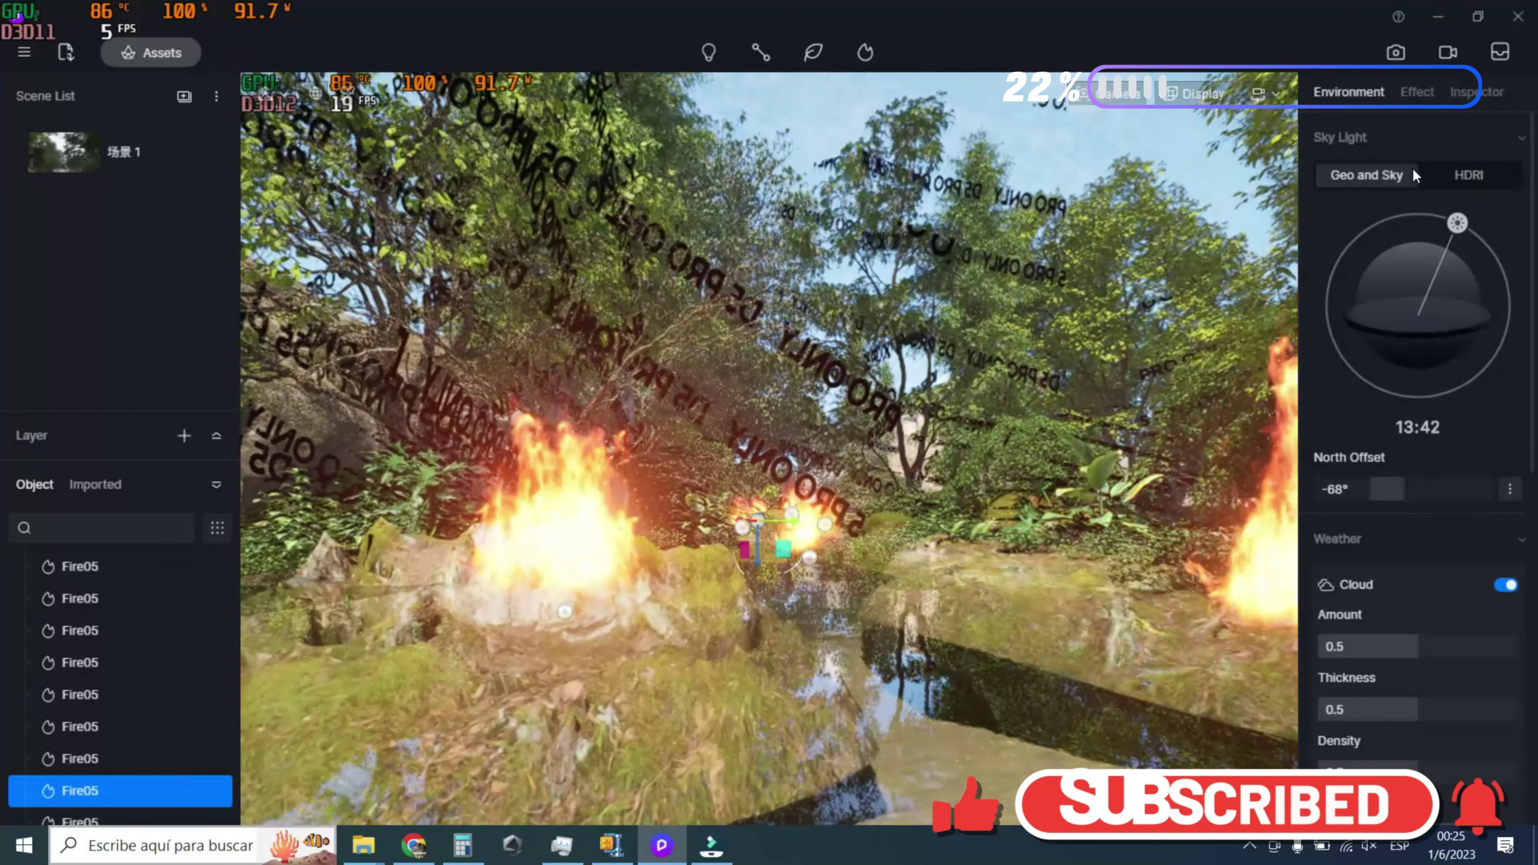
left_click(1458, 173)
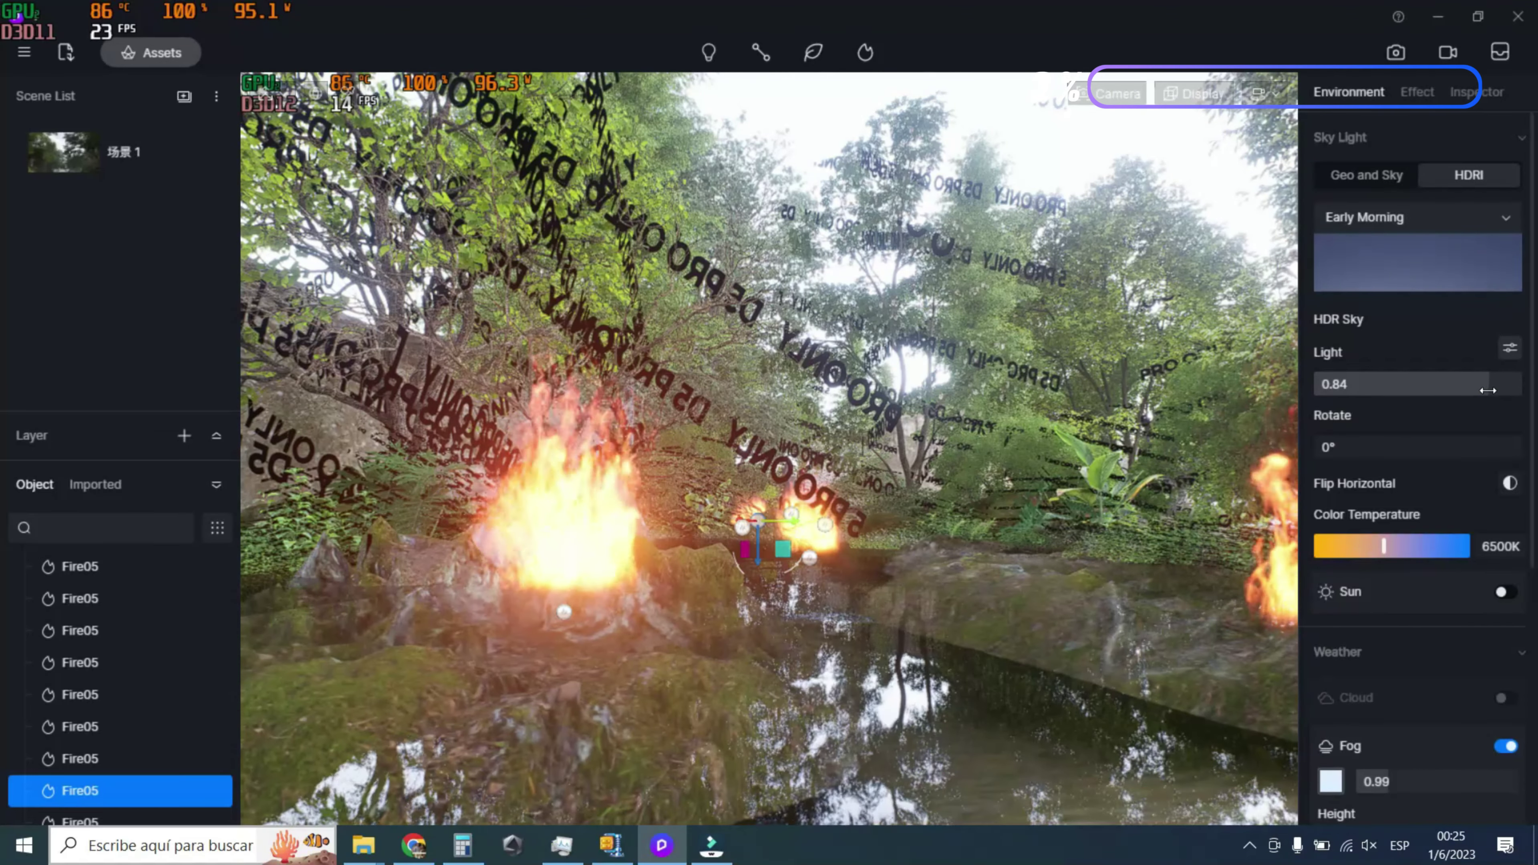
Fly forward past the Fire05 flames into the foggy forest clearing
scroll(1174, 504, "up", 5)
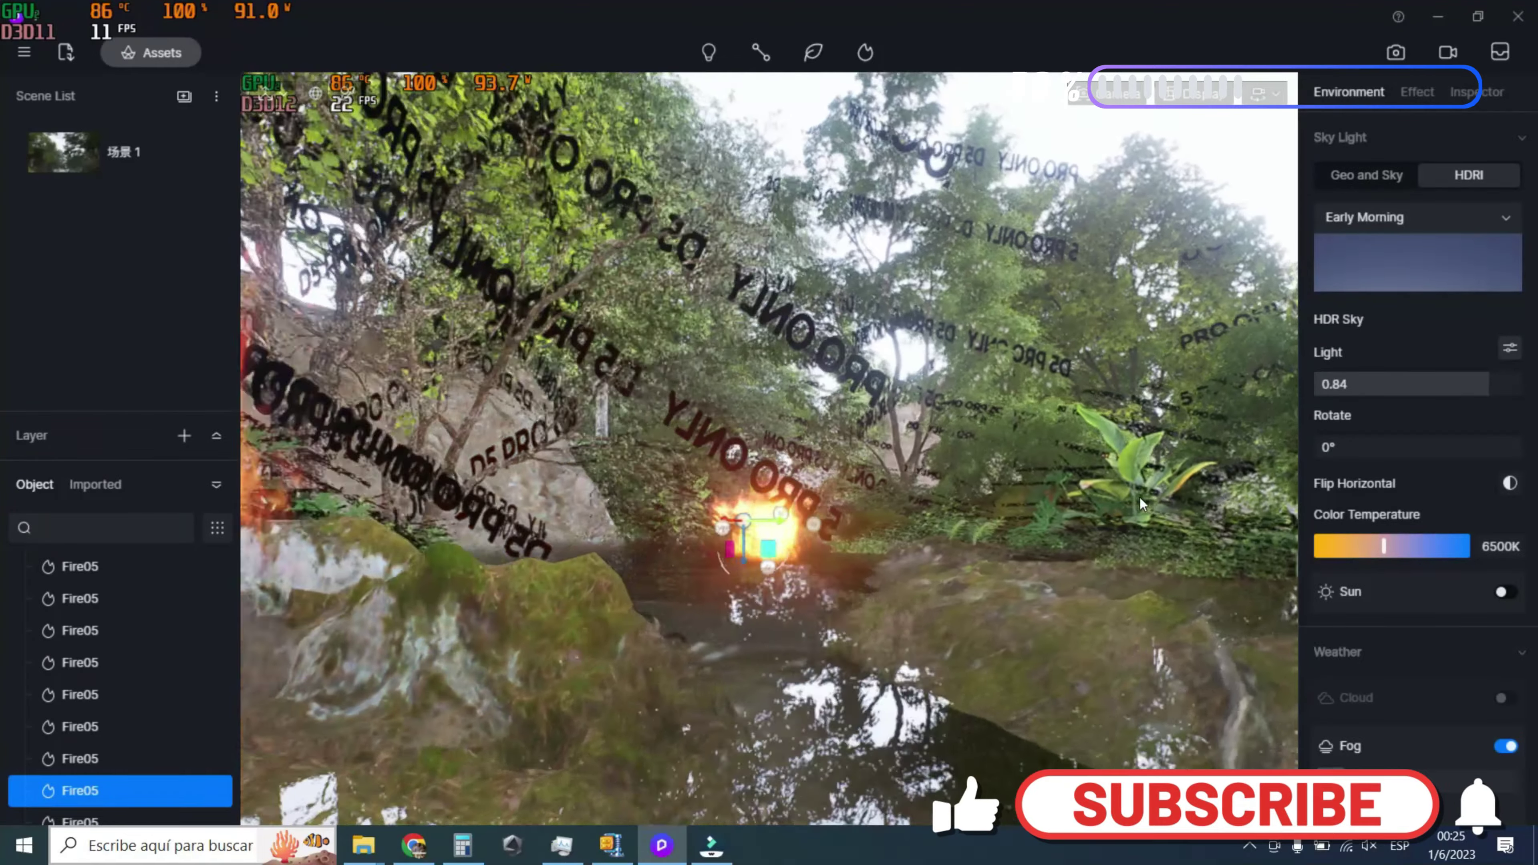
scroll(946, 473, "up", 3)
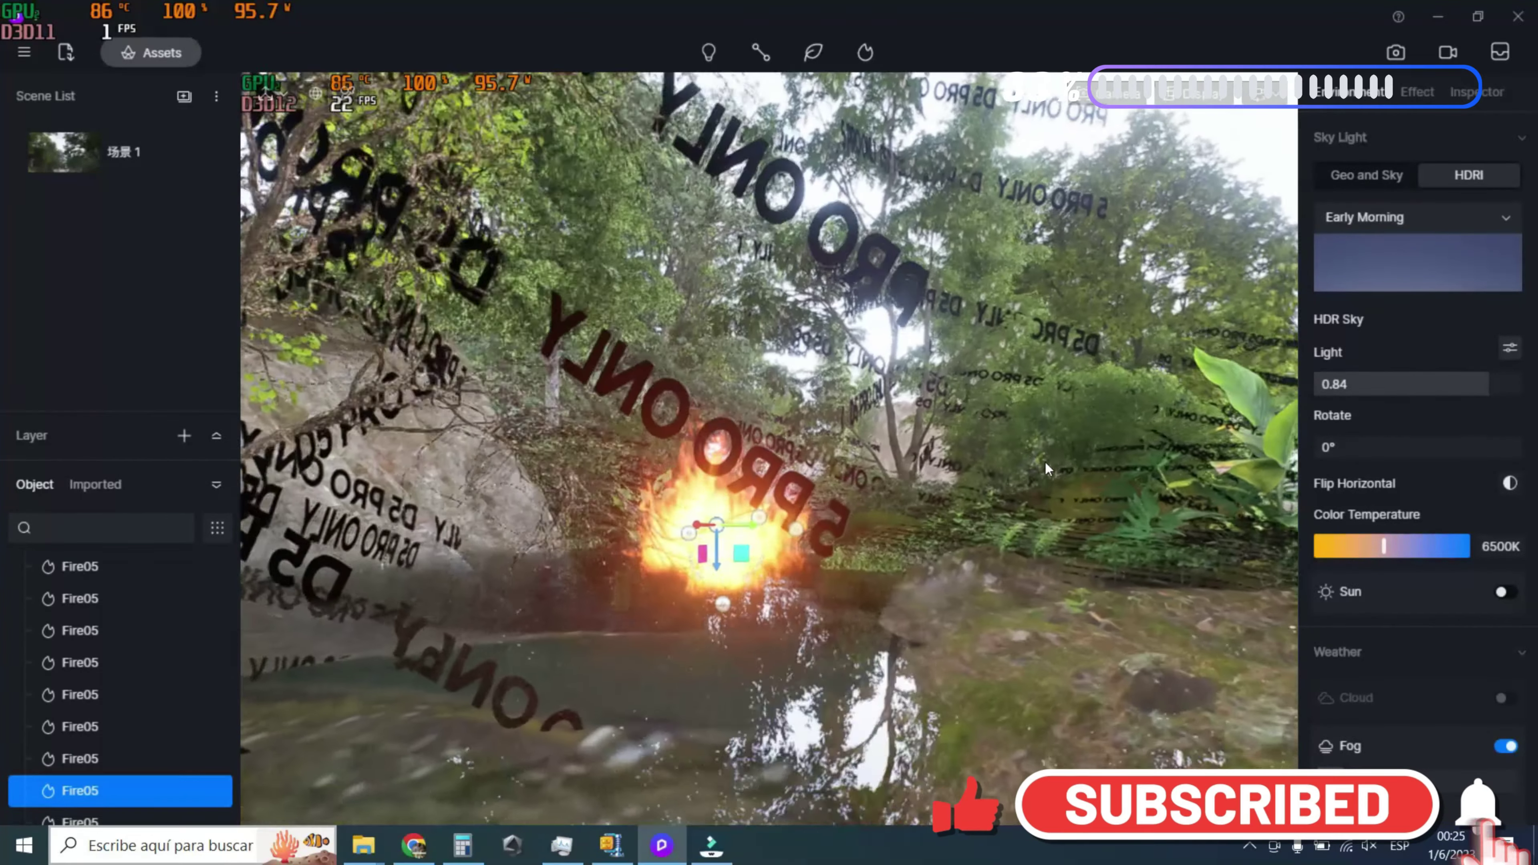
scroll(903, 460, "down", 5)
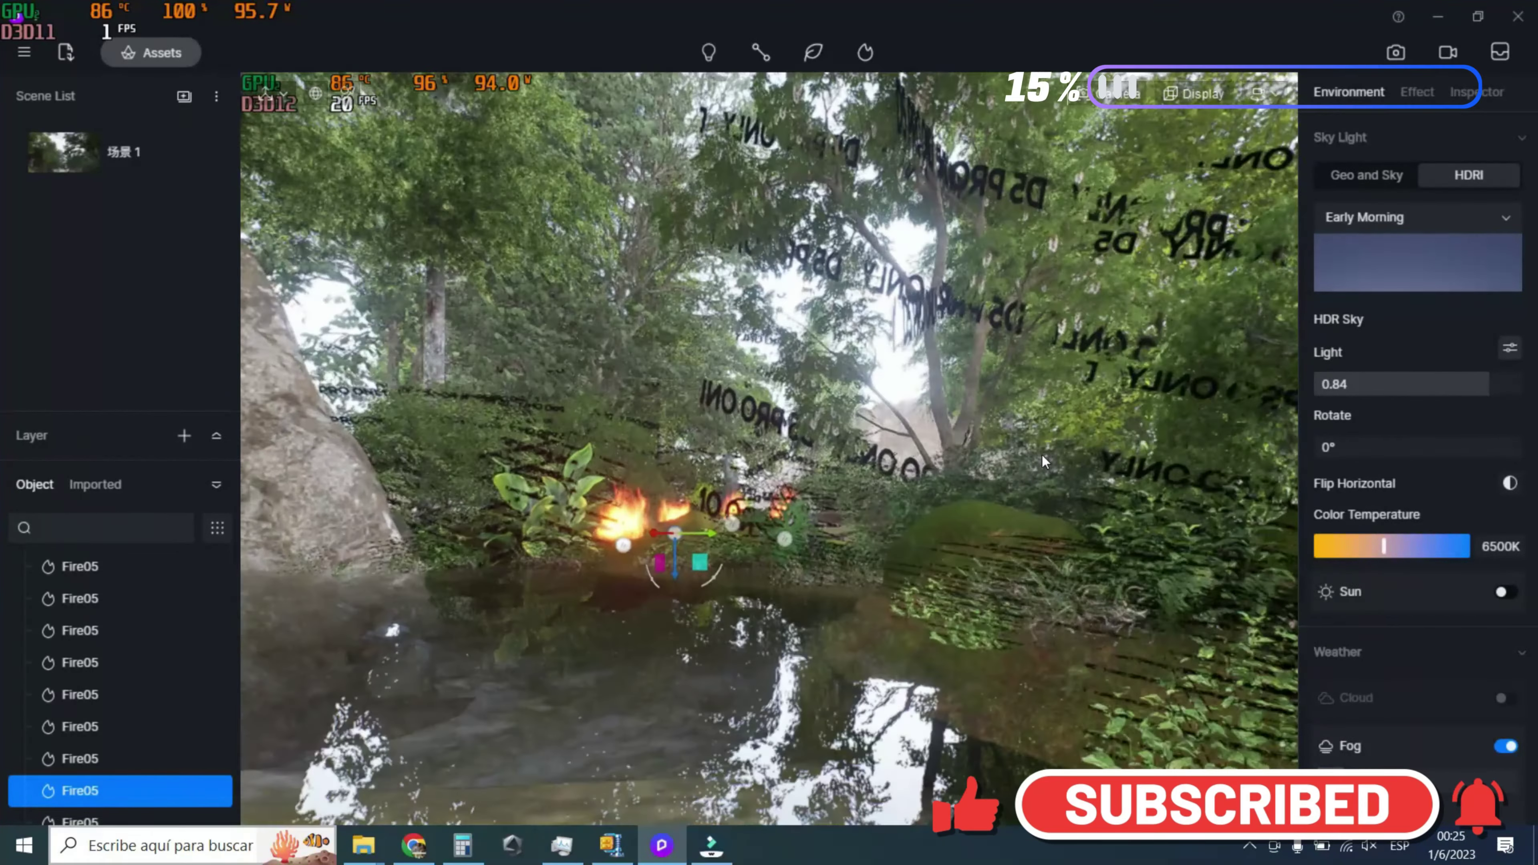
scroll(1059, 444, "up", 5)
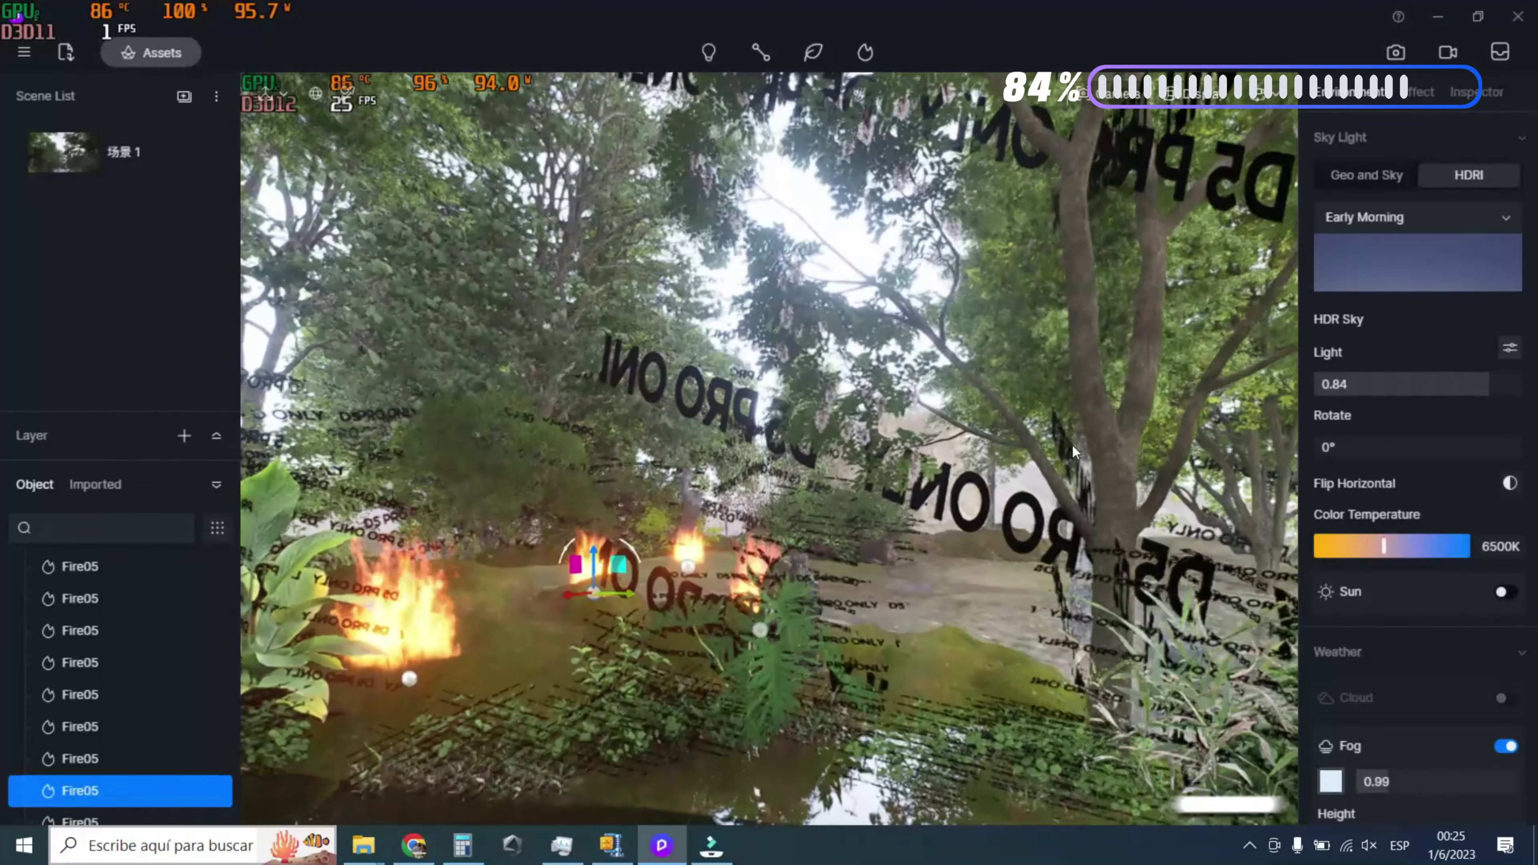
scroll(1124, 492, "up", 5)
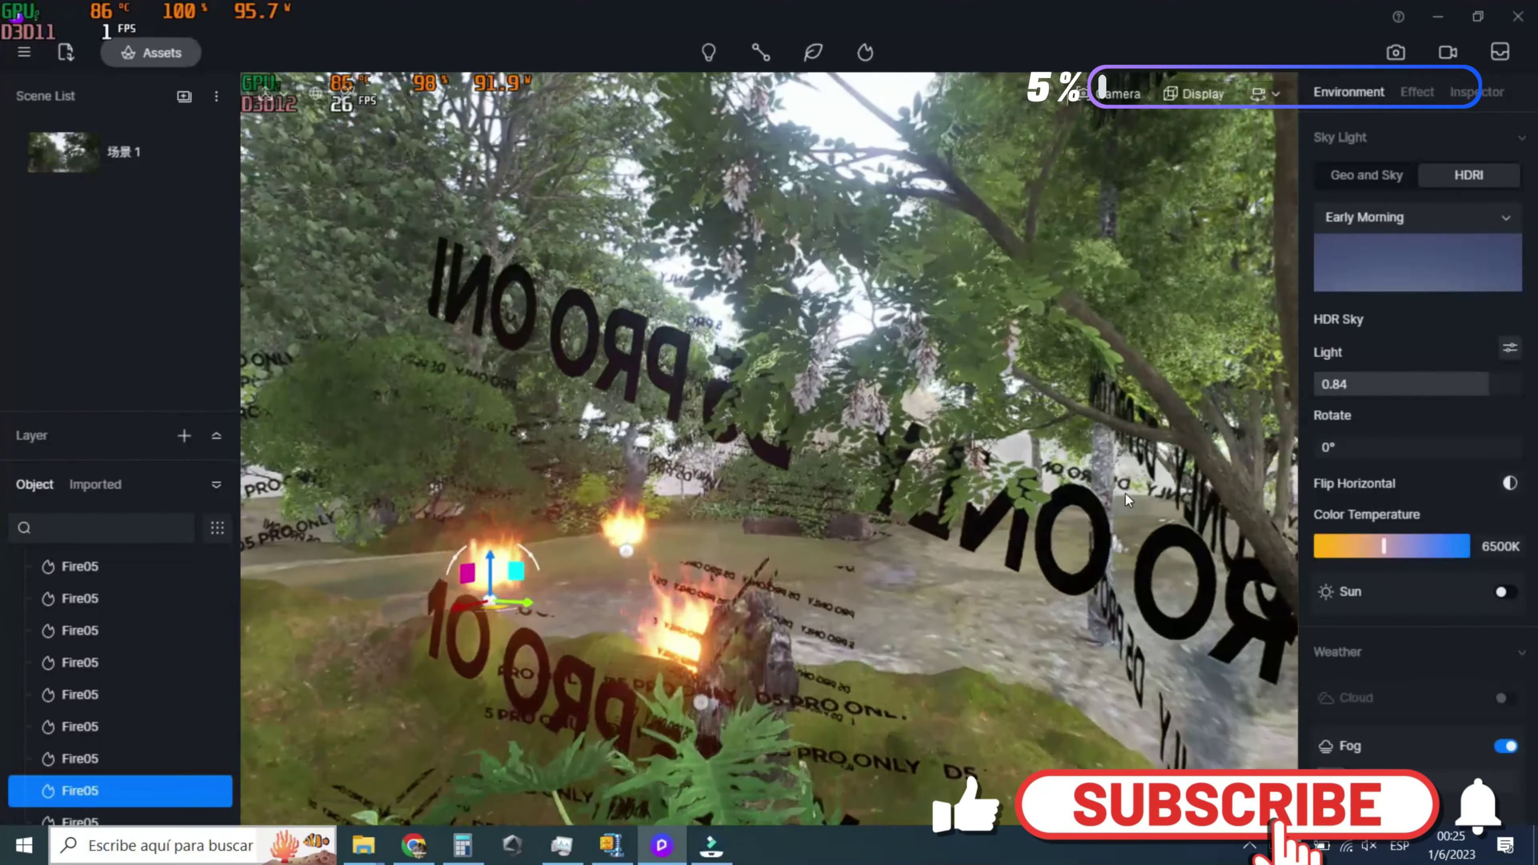
scroll(1124, 491, "up", 3)
scroll(1124, 491, "up", 3)
scroll(1124, 492, "up", 3)
scroll(1124, 491, "up", 3)
scroll(1107, 546, "up", 5)
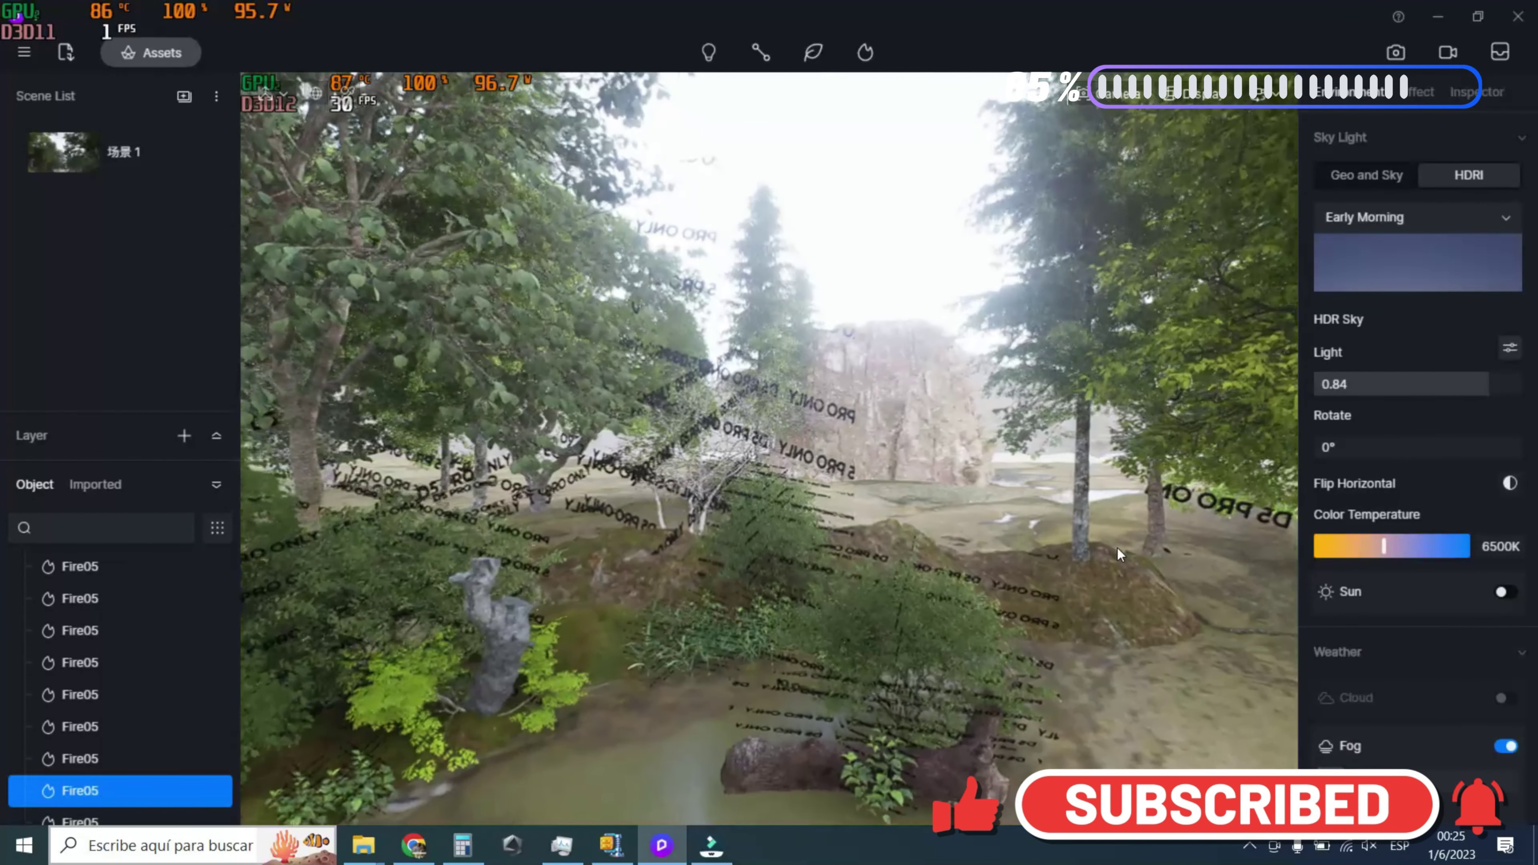
Lower the HDRI sky light to 0.4 and fly through the bushes and pine foliage
mouse_move(1344, 381)
left_mouse_down()
mouse_move(1314, 380)
mouse_move(1335, 384)
left_mouse_up()
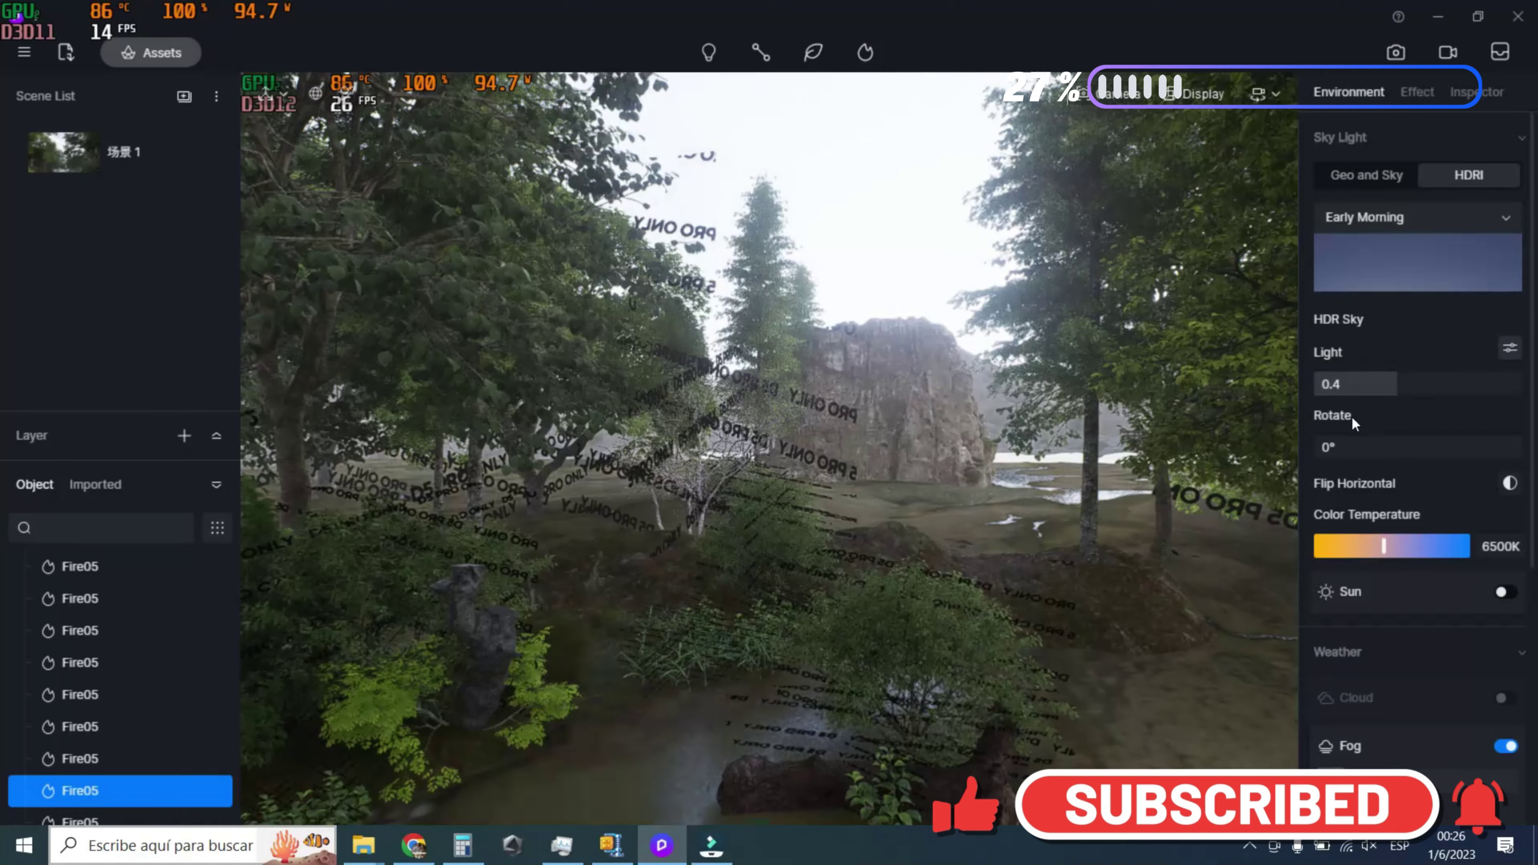
key("w")
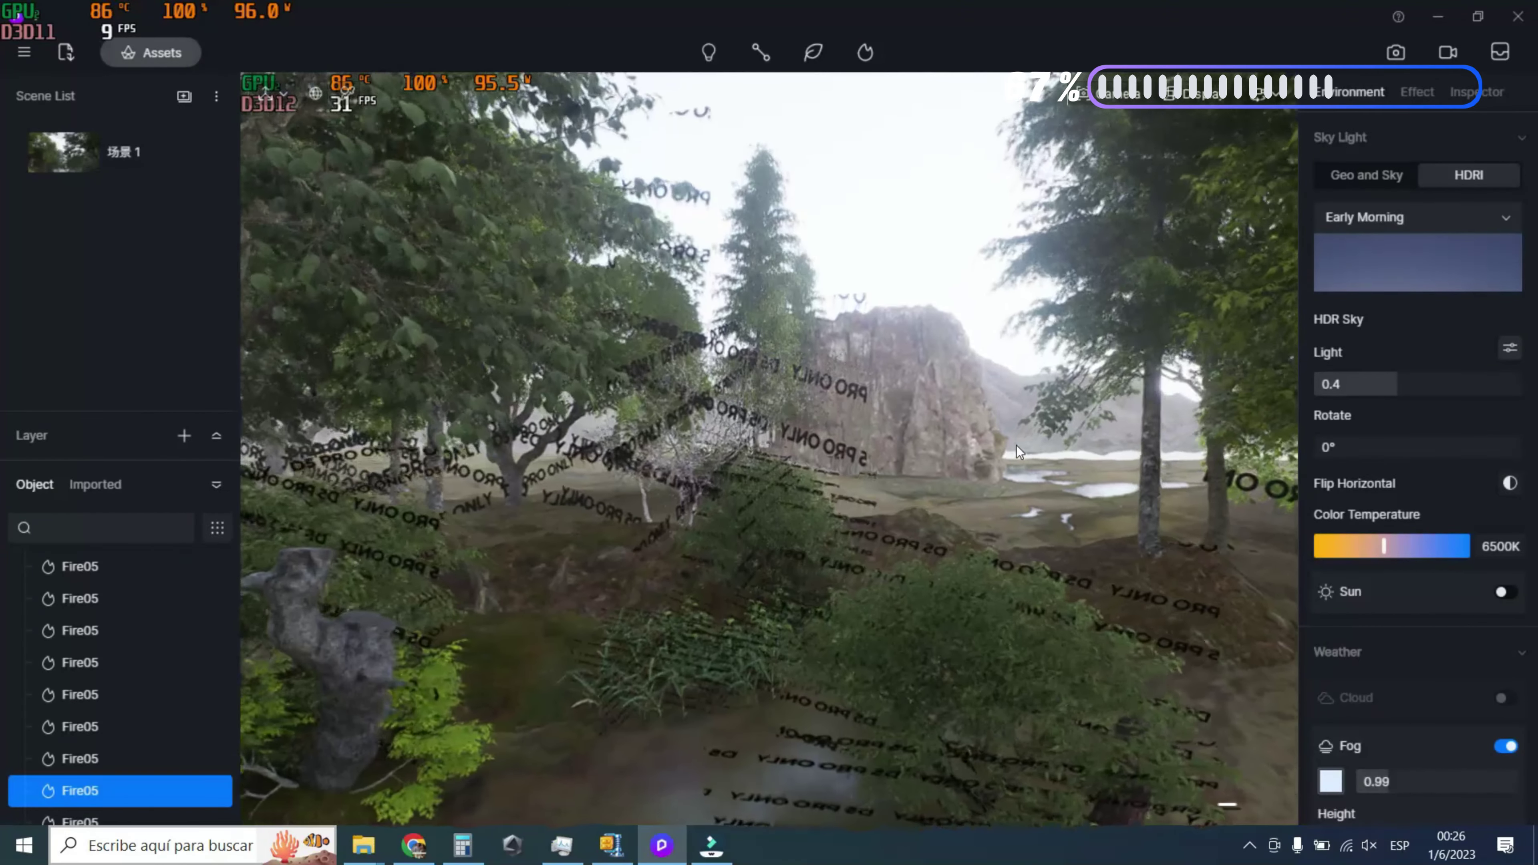
key("w")
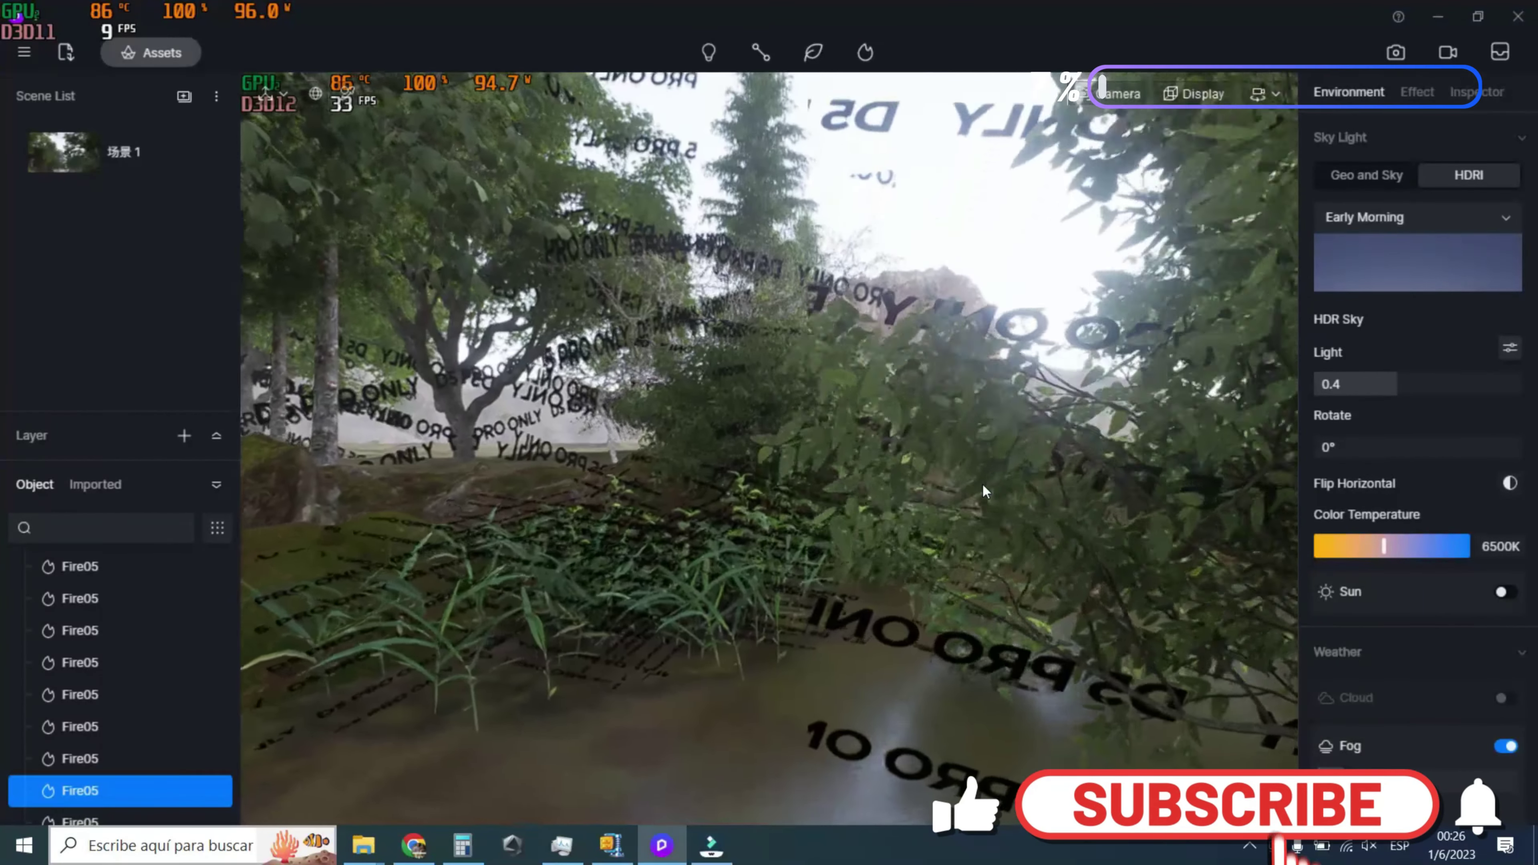
key("w")
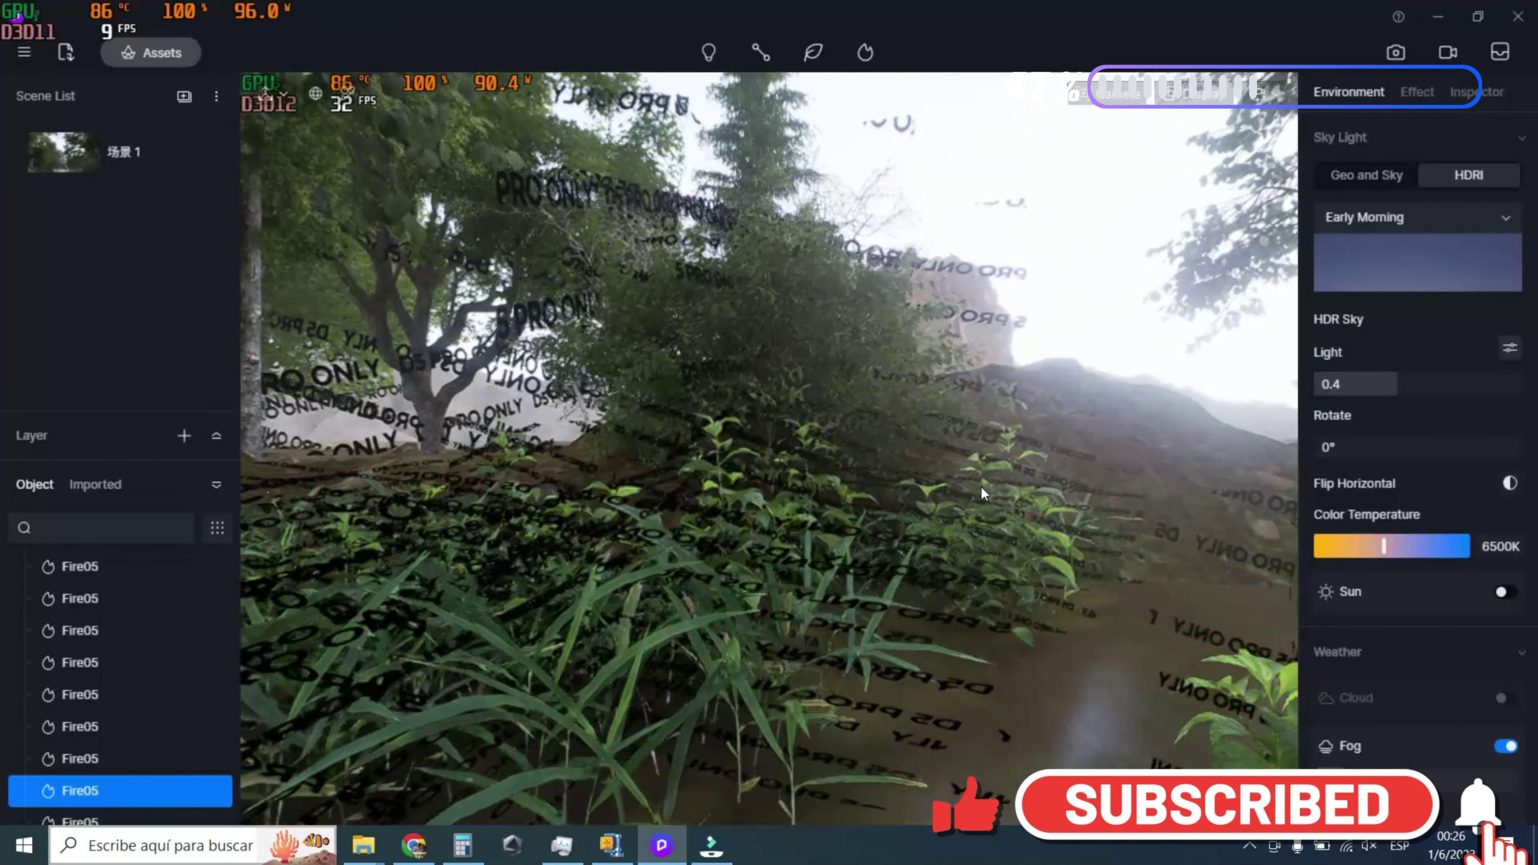
key("w")
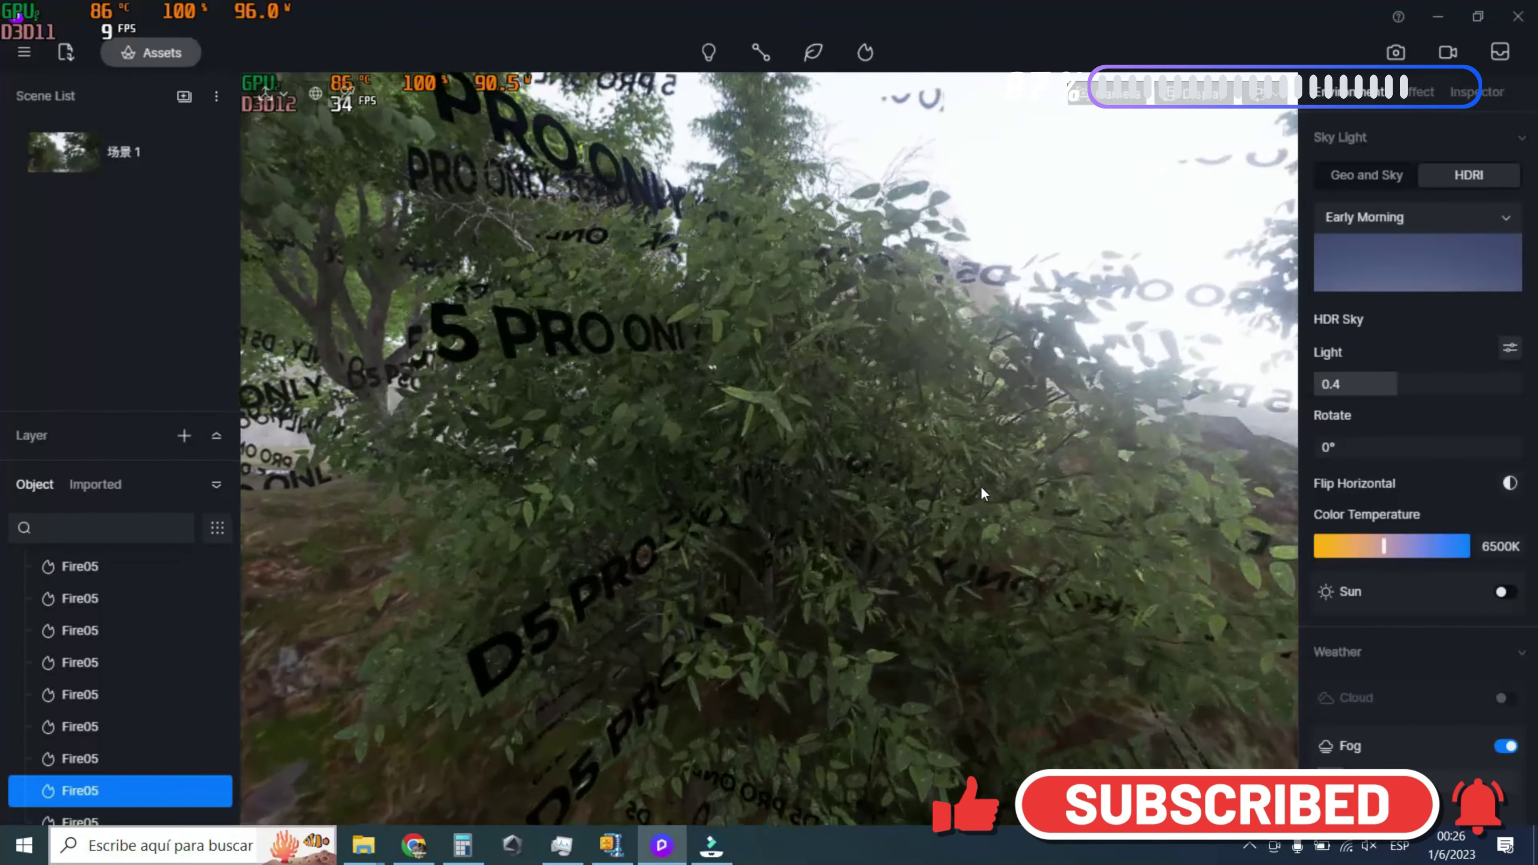
key("w")
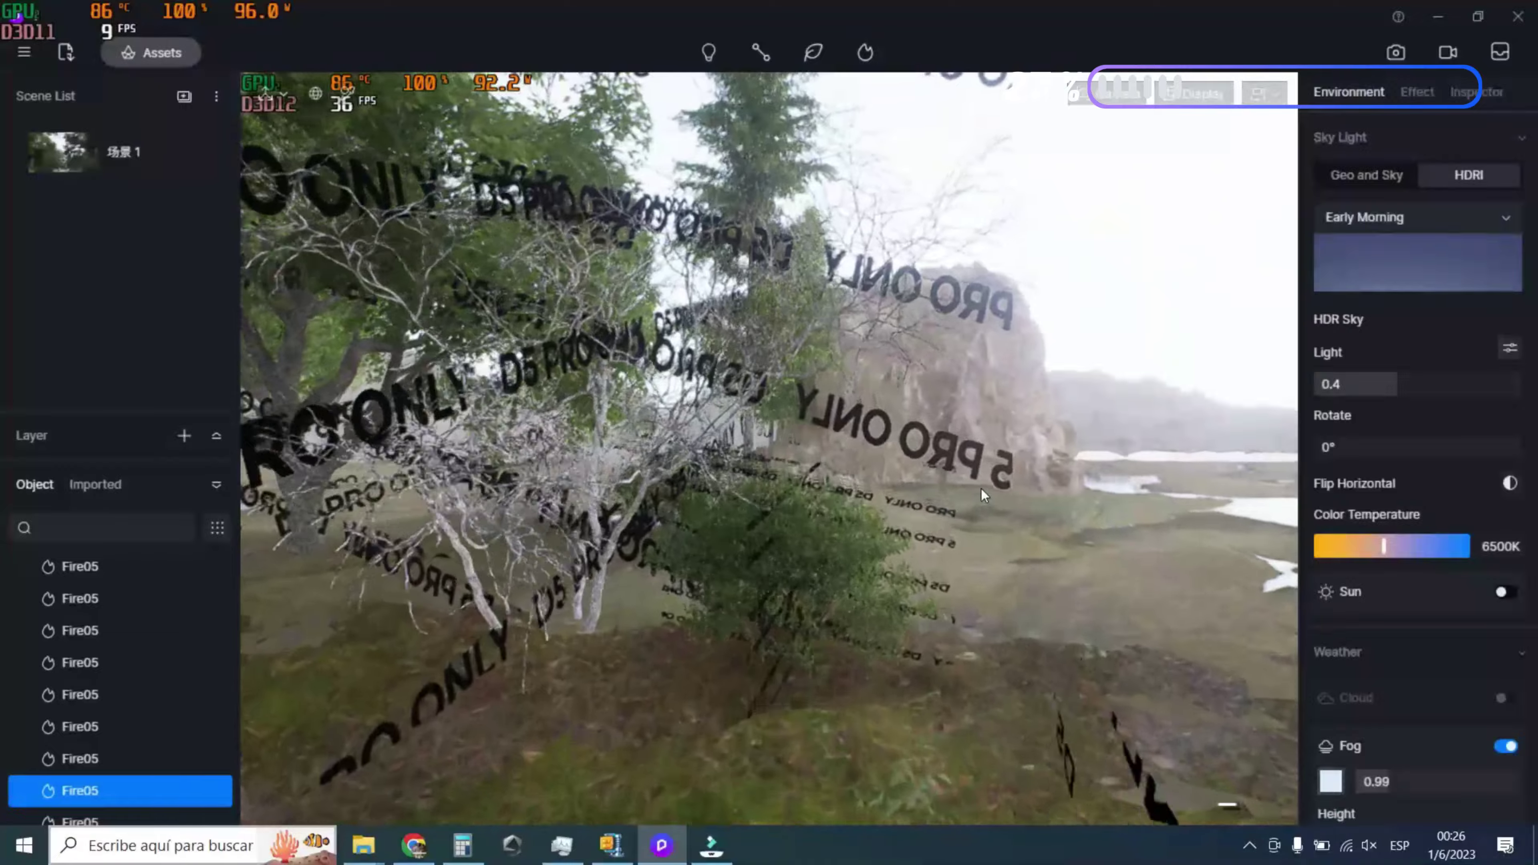
key("w")
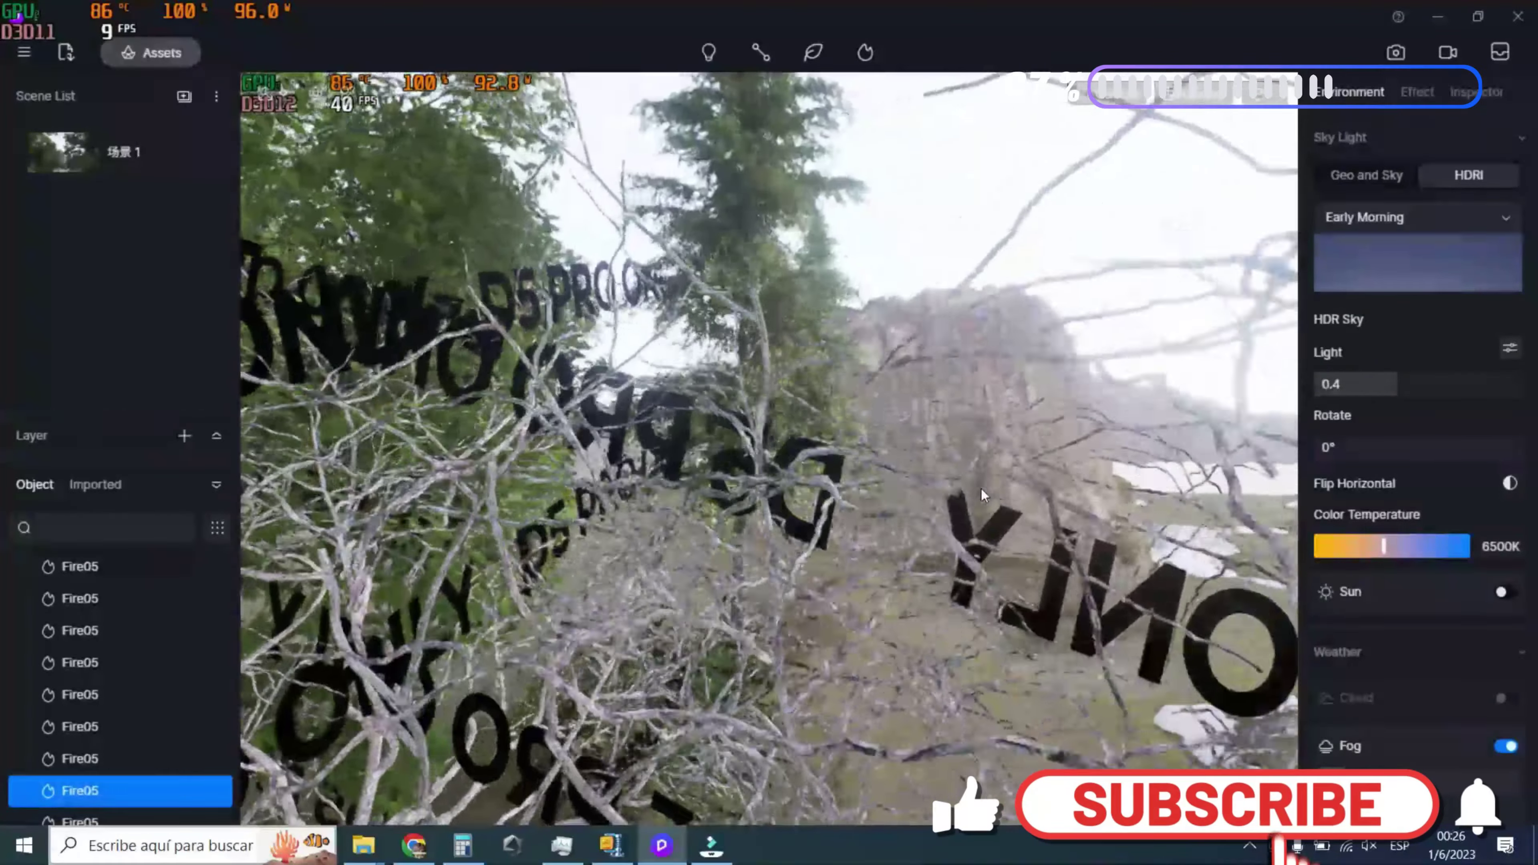
key("w")
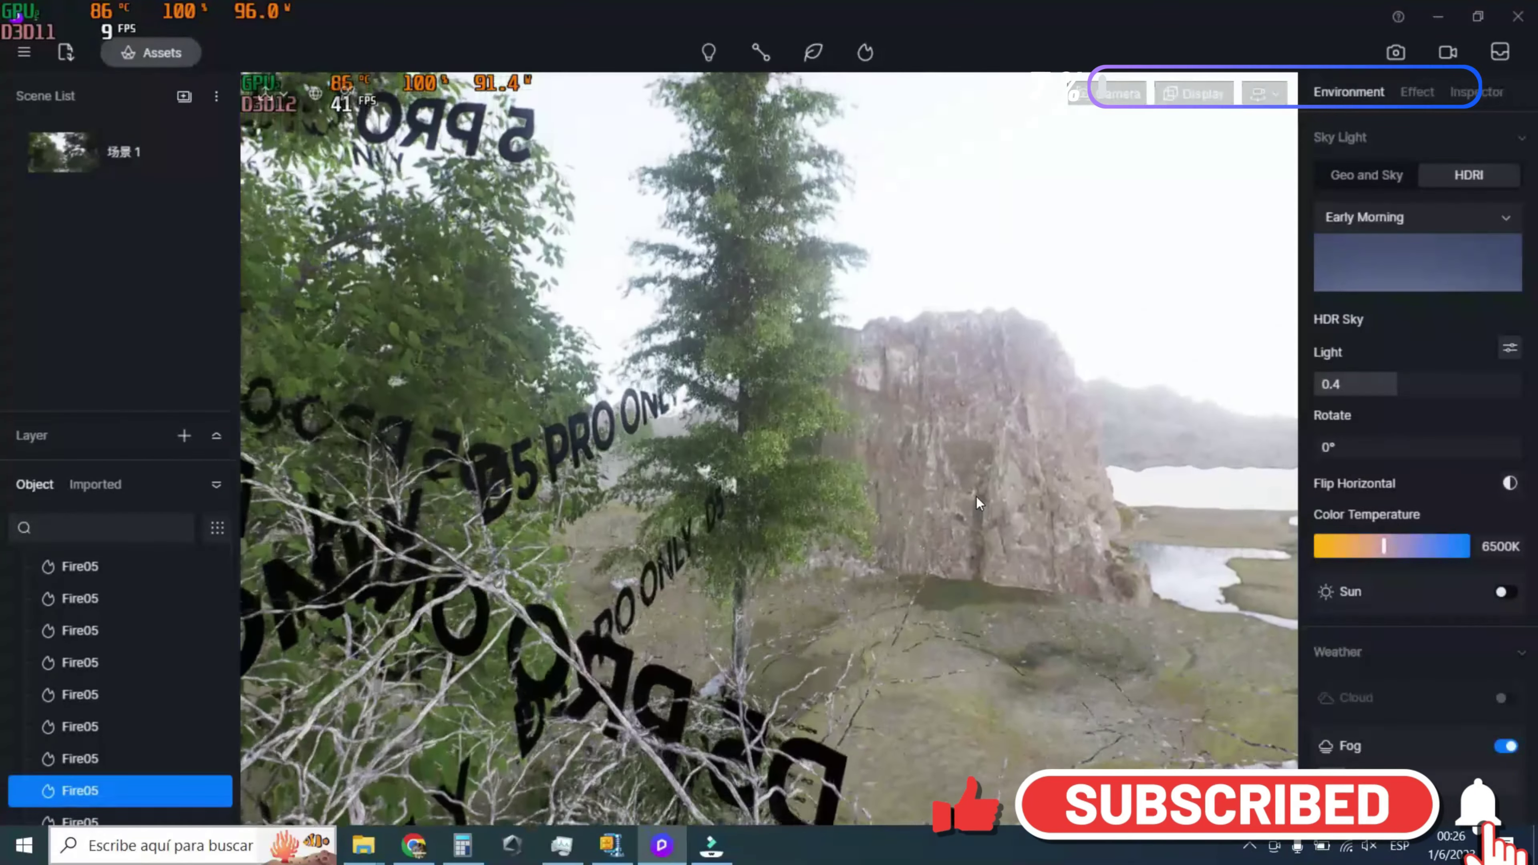
key("w")
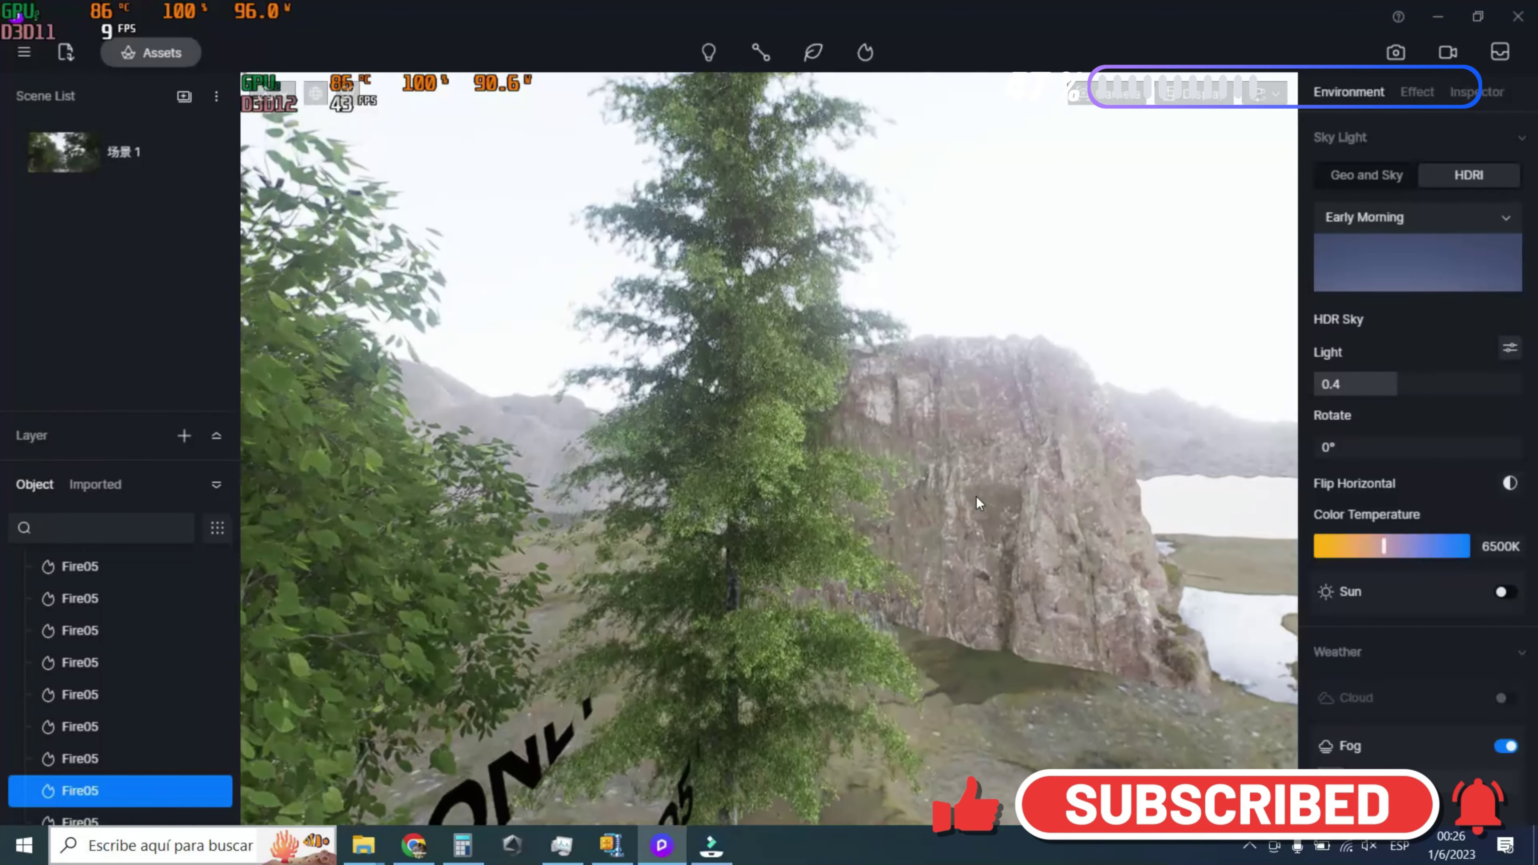
key("w")
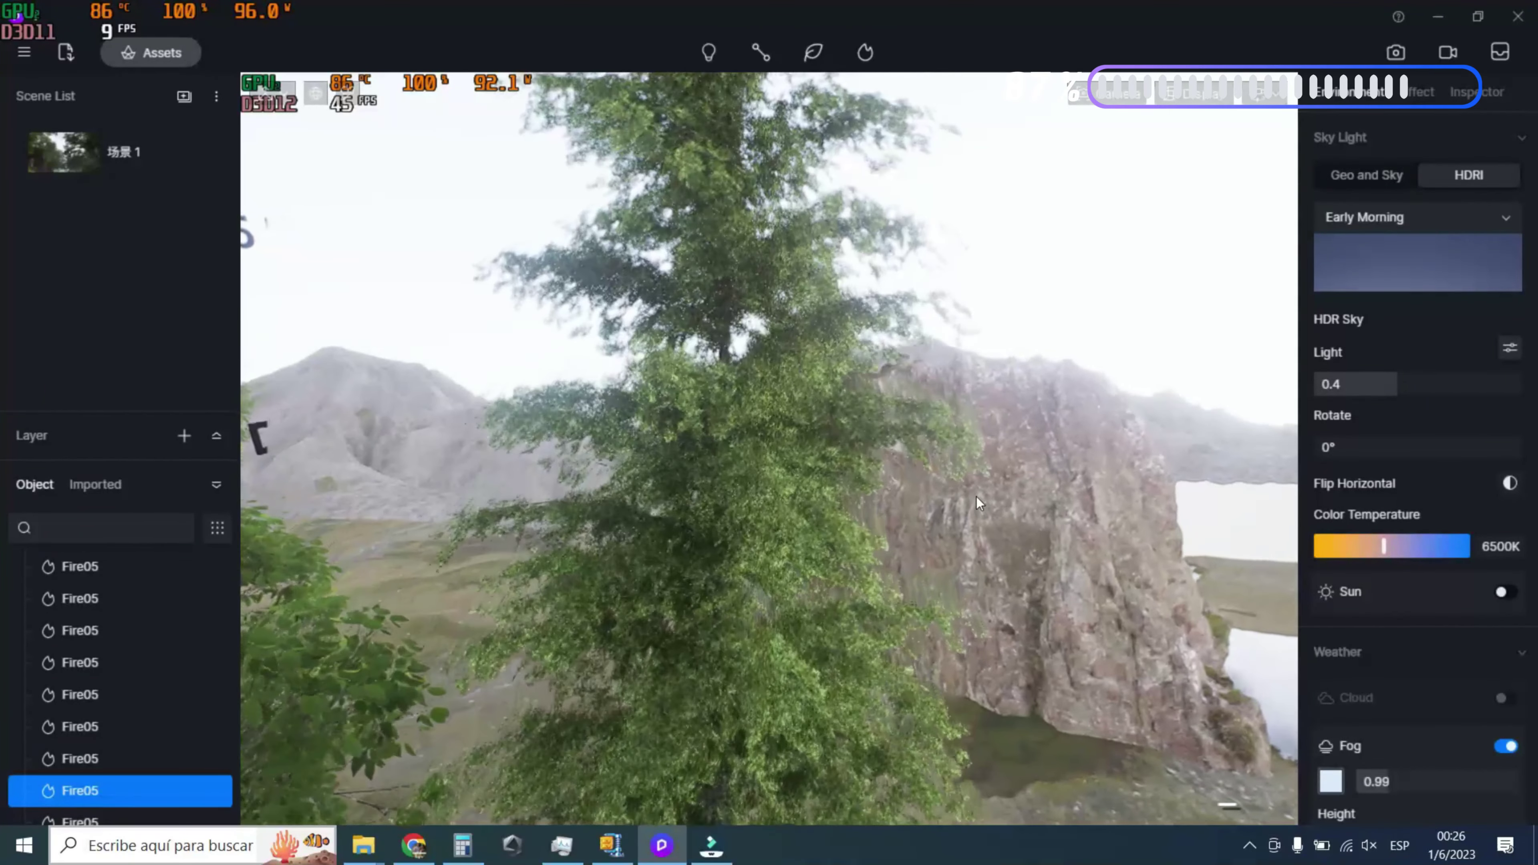
key("w")
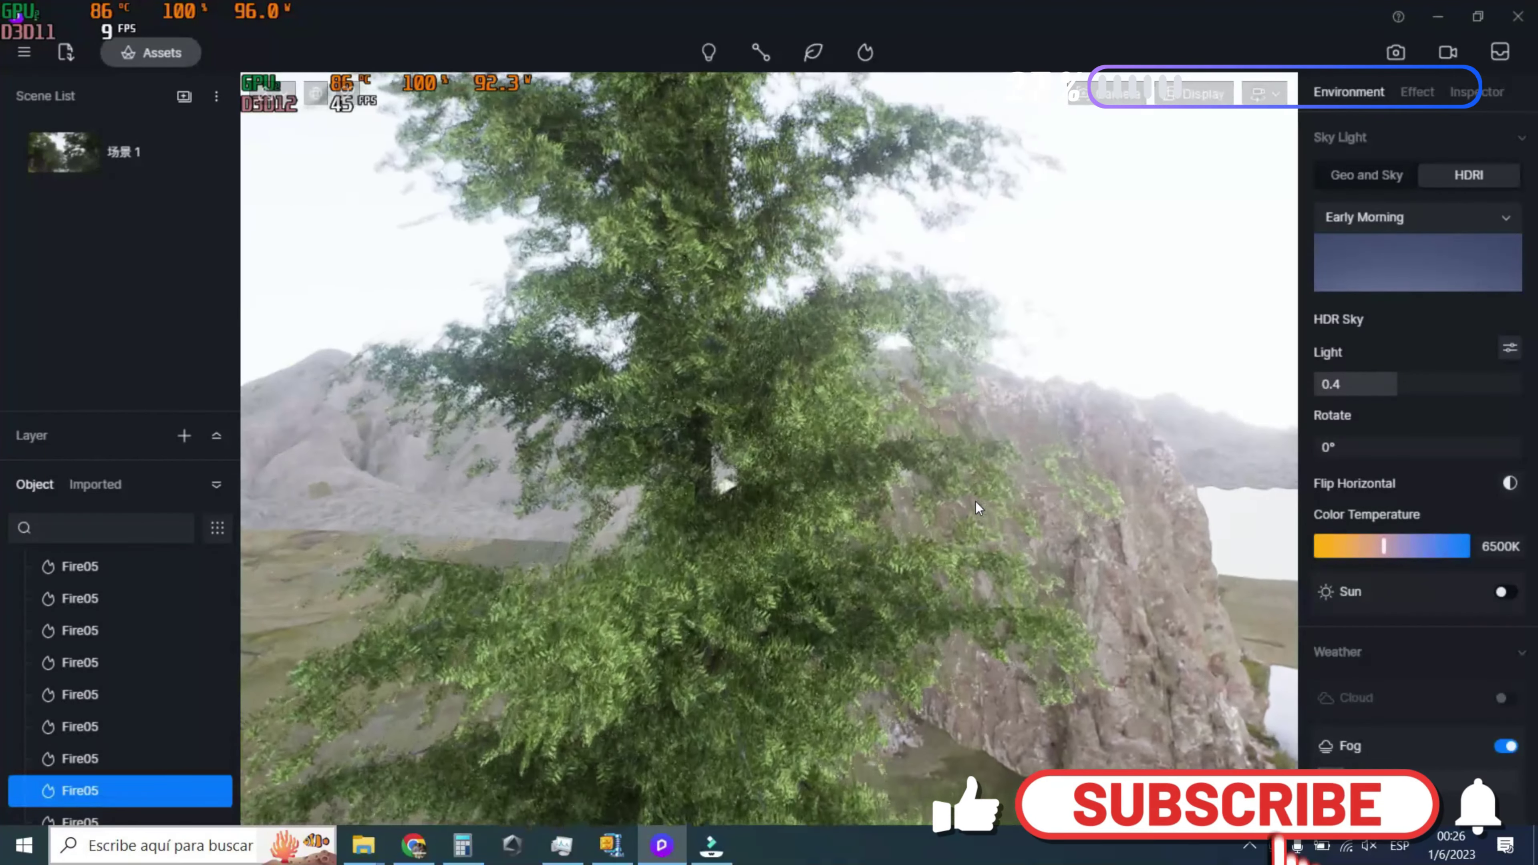
key("w")
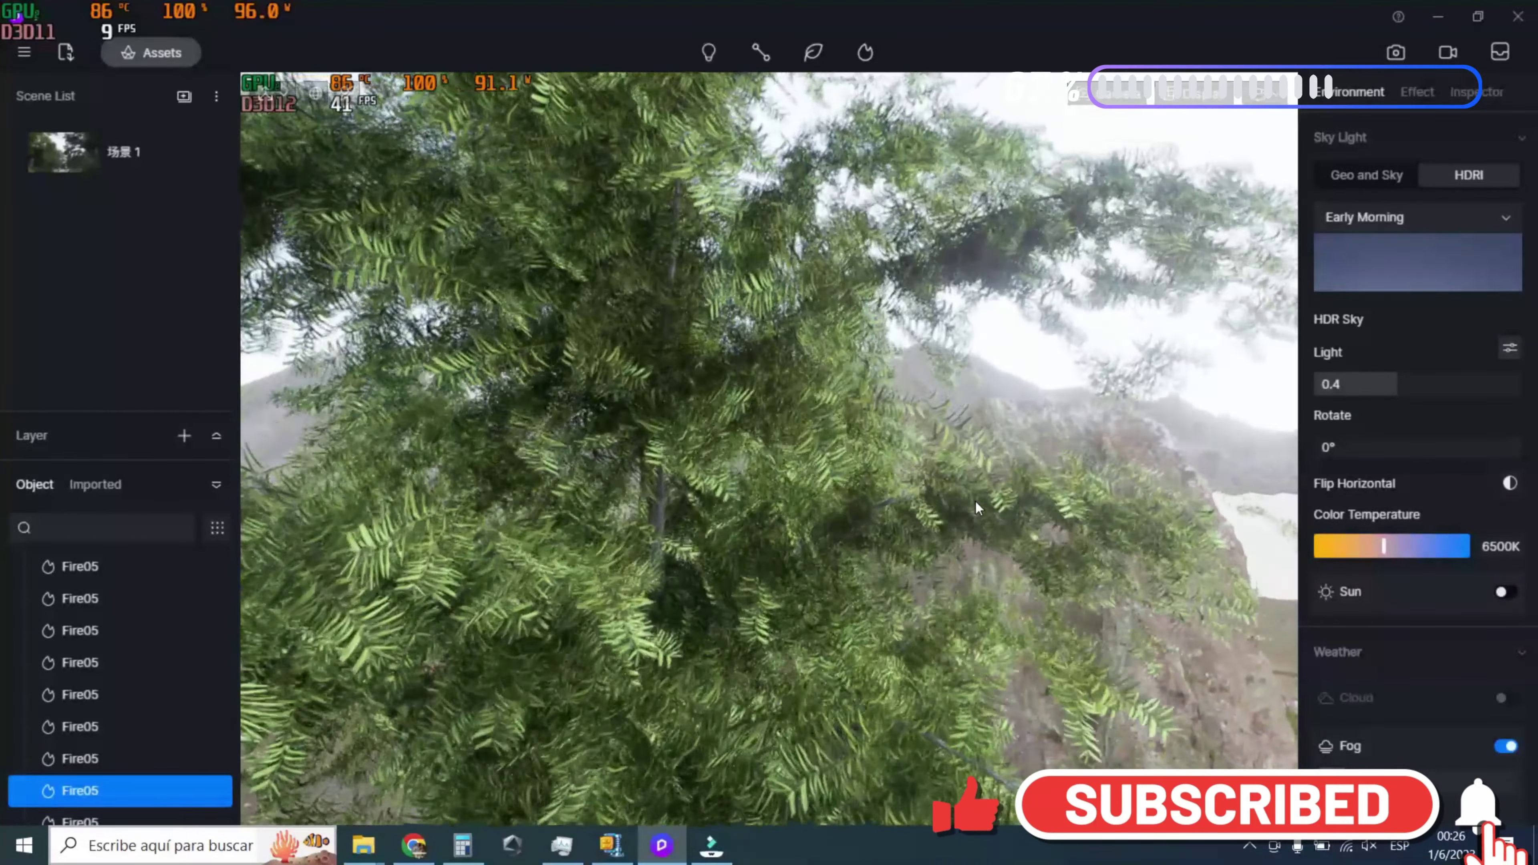
key("w")
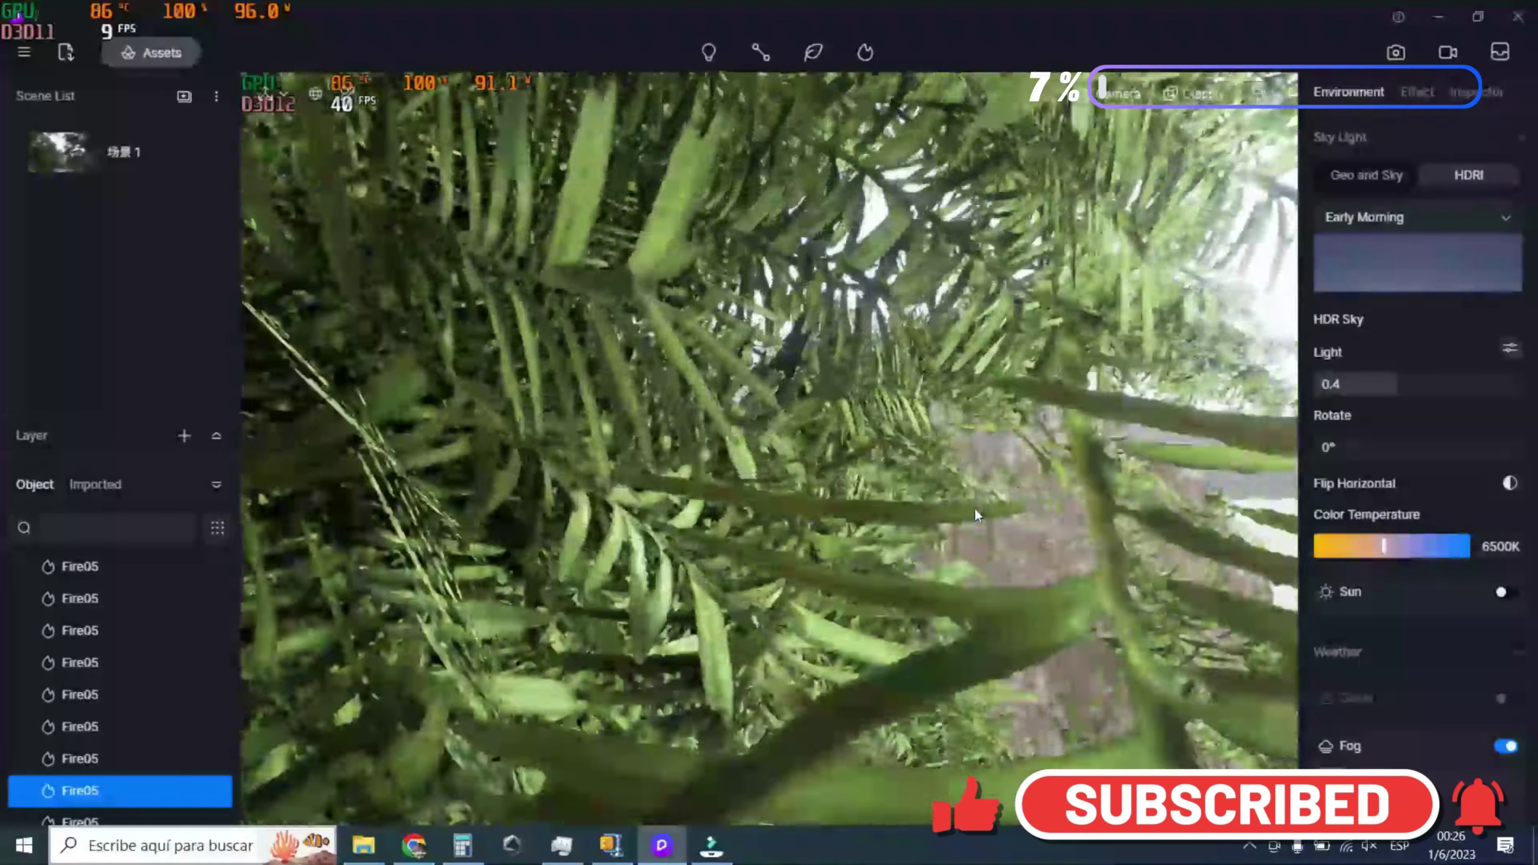
key("w")
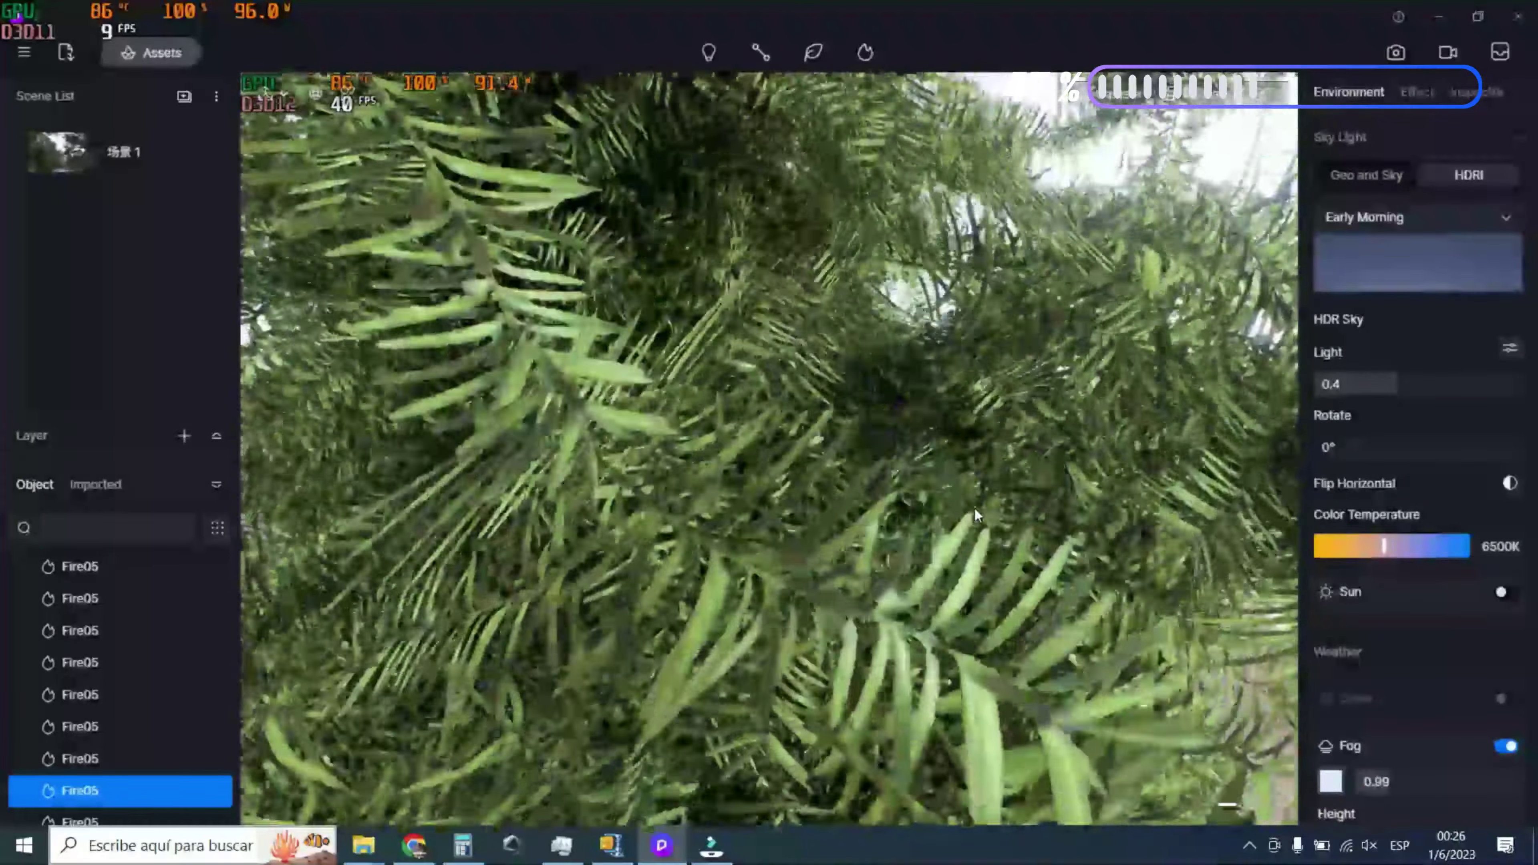
key("w")
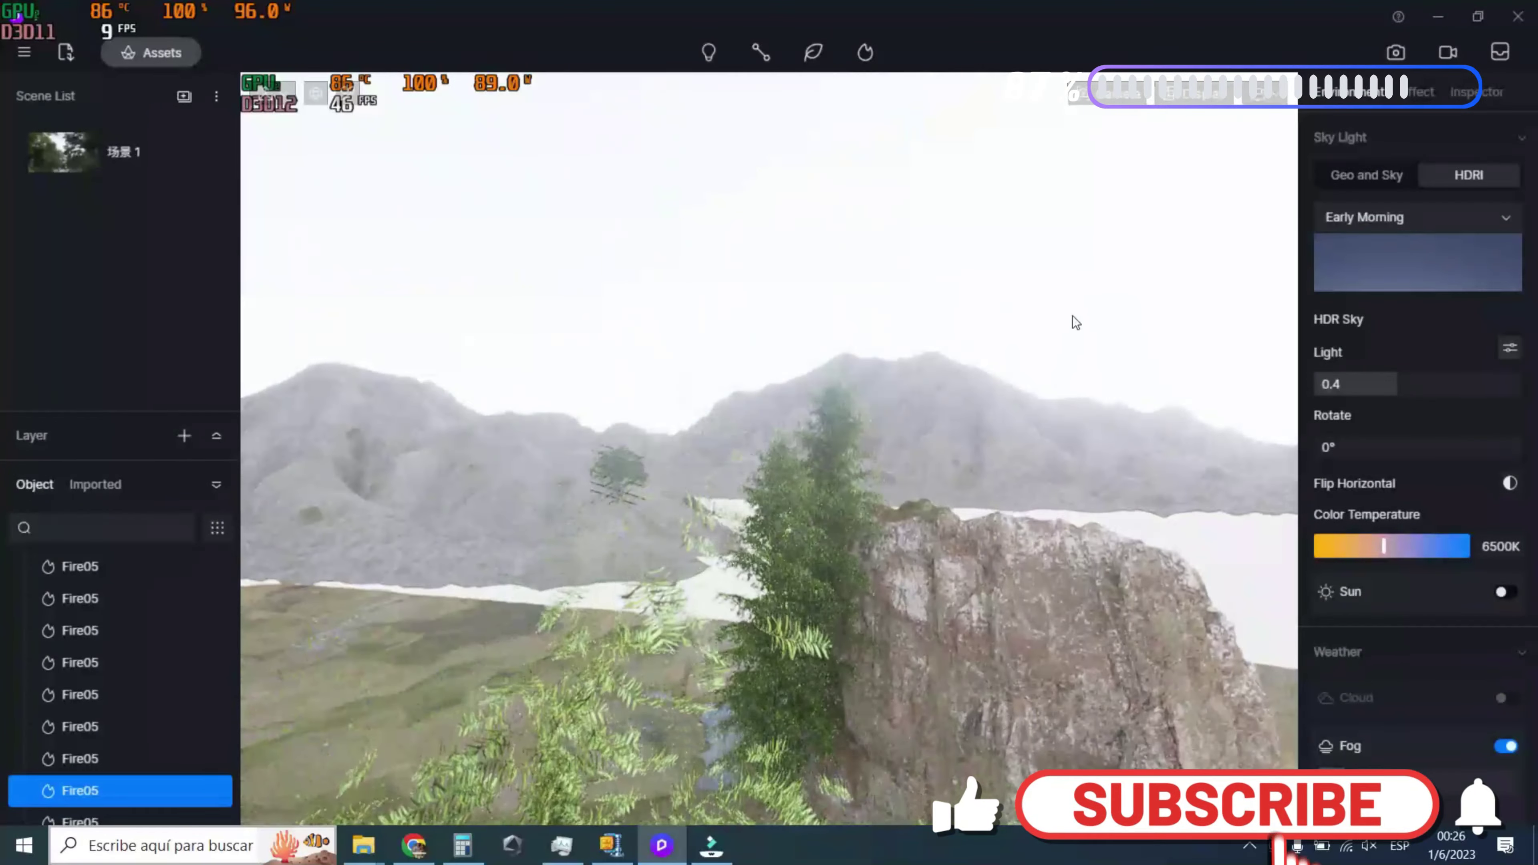
Turn left and tilt down over the terrain to reveal the nearby trees and fire
mouse_move(1092, 507)
right_mouse_down()
mouse_move(775, 551)
mouse_move(608, 664)
right_mouse_up()
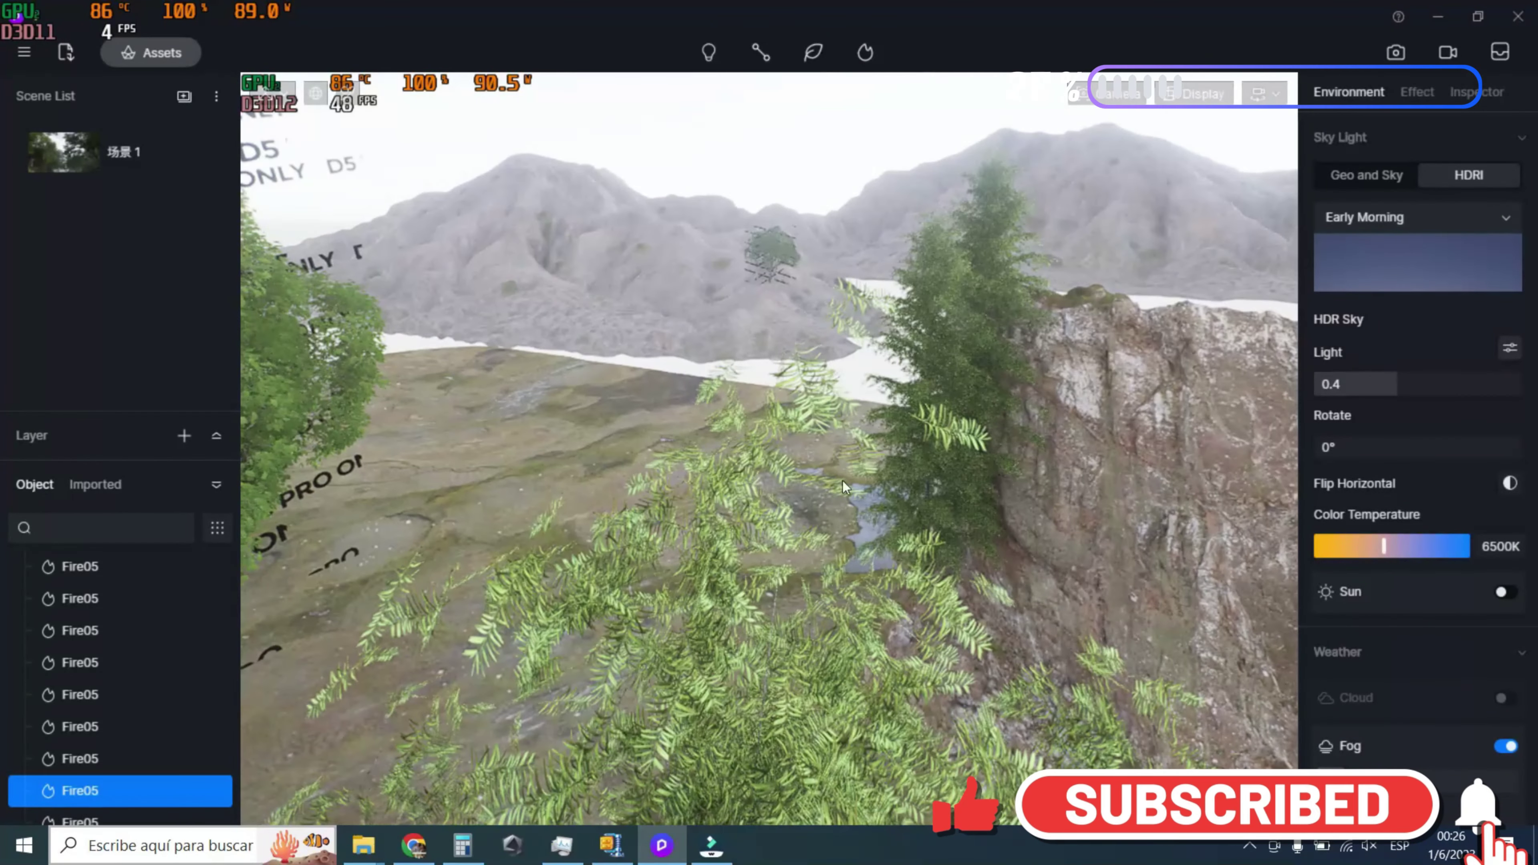
right_click_drag(842, 481, 236, 617)
right_click_drag(843, 463, 177, 550)
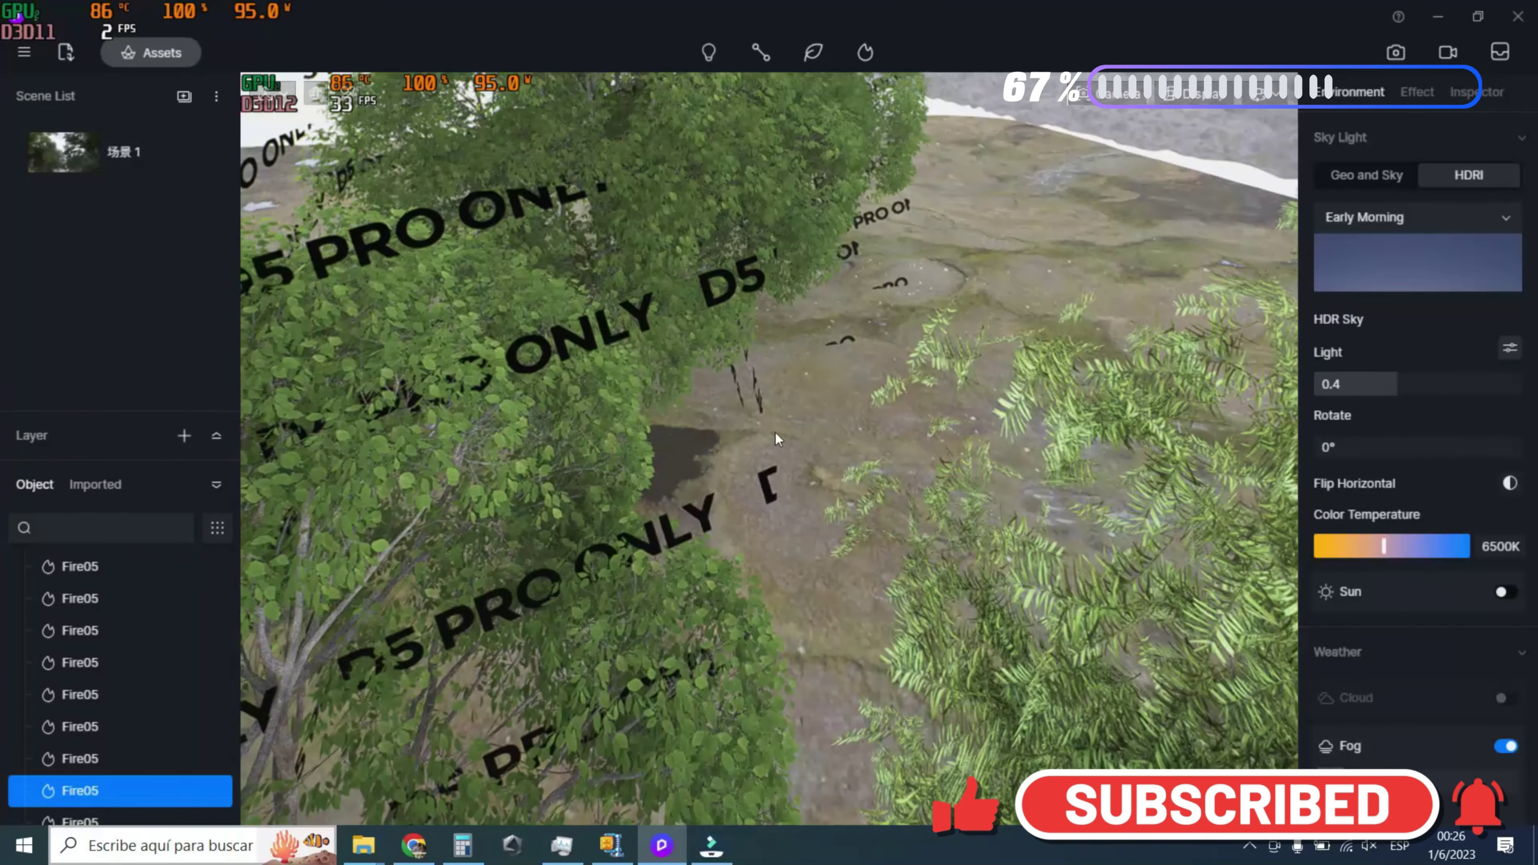
right_click_drag(777, 437, 394, 489)
mouse_move(466, 456)
right_mouse_down()
mouse_move(532, 447)
mouse_move(560, 406)
mouse_move(556, 591)
mouse_move(597, 576)
mouse_move(651, 490)
mouse_move(637, 407)
mouse_move(387, 530)
mouse_move(412, 605)
mouse_move(472, 559)
mouse_move(688, 487)
mouse_move(831, 476)
right_mouse_up()
Pull back through the leaves to look down on the stream and Fire05 flames, showing camera settings
scroll(625, 453, "down", 5)
key("w")
key("w")
key("w")
key("w")
key("w")
key("w")
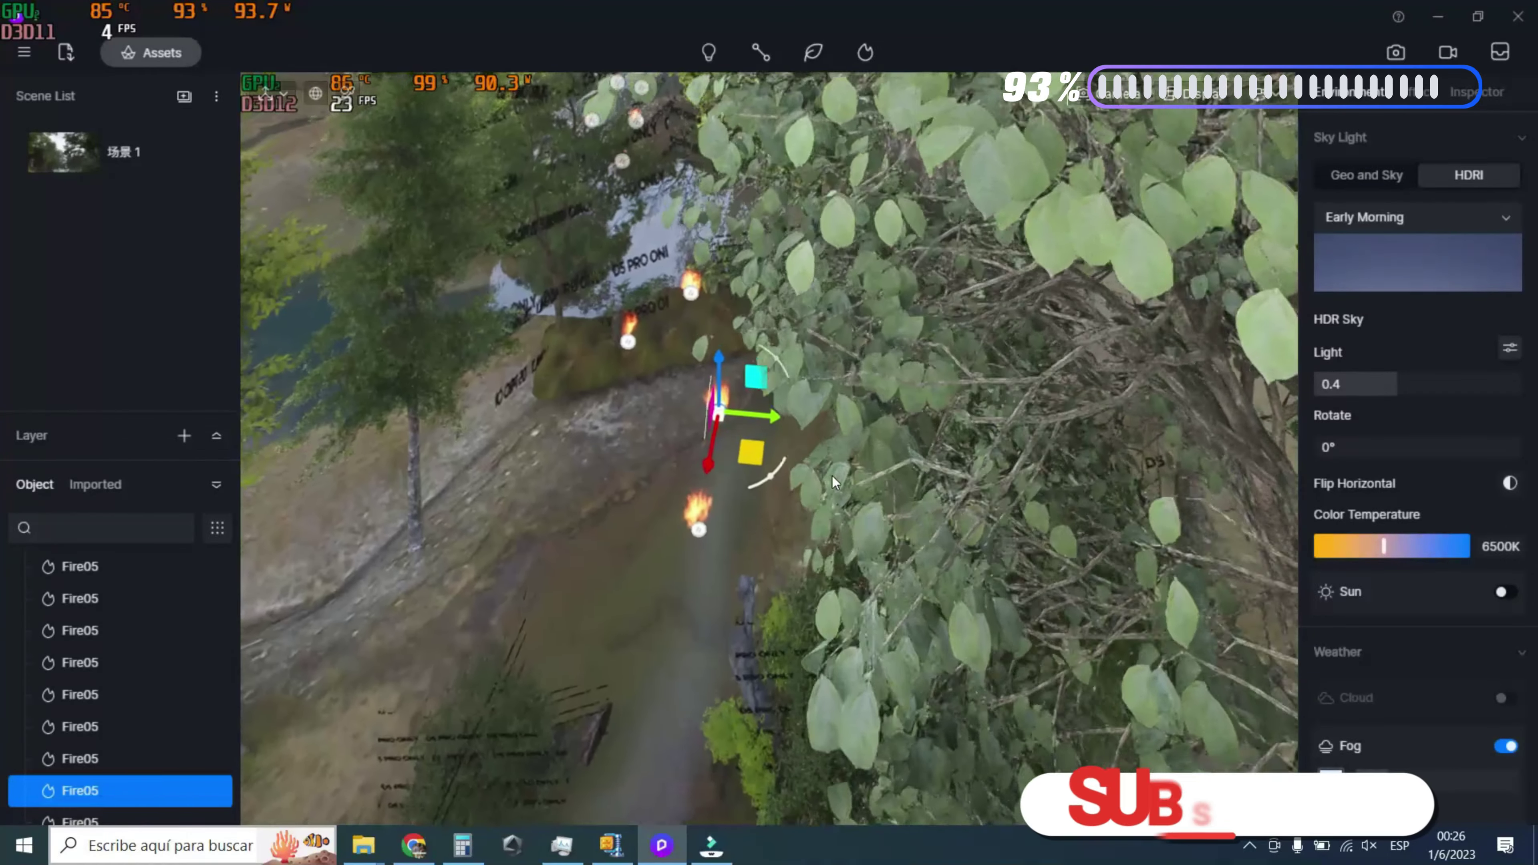
key("w")
key("w")
key("w")
key("w")
key("w")
key("w")
key("w")
key("w")
key("w")
key("w")
key("w")
key("w")
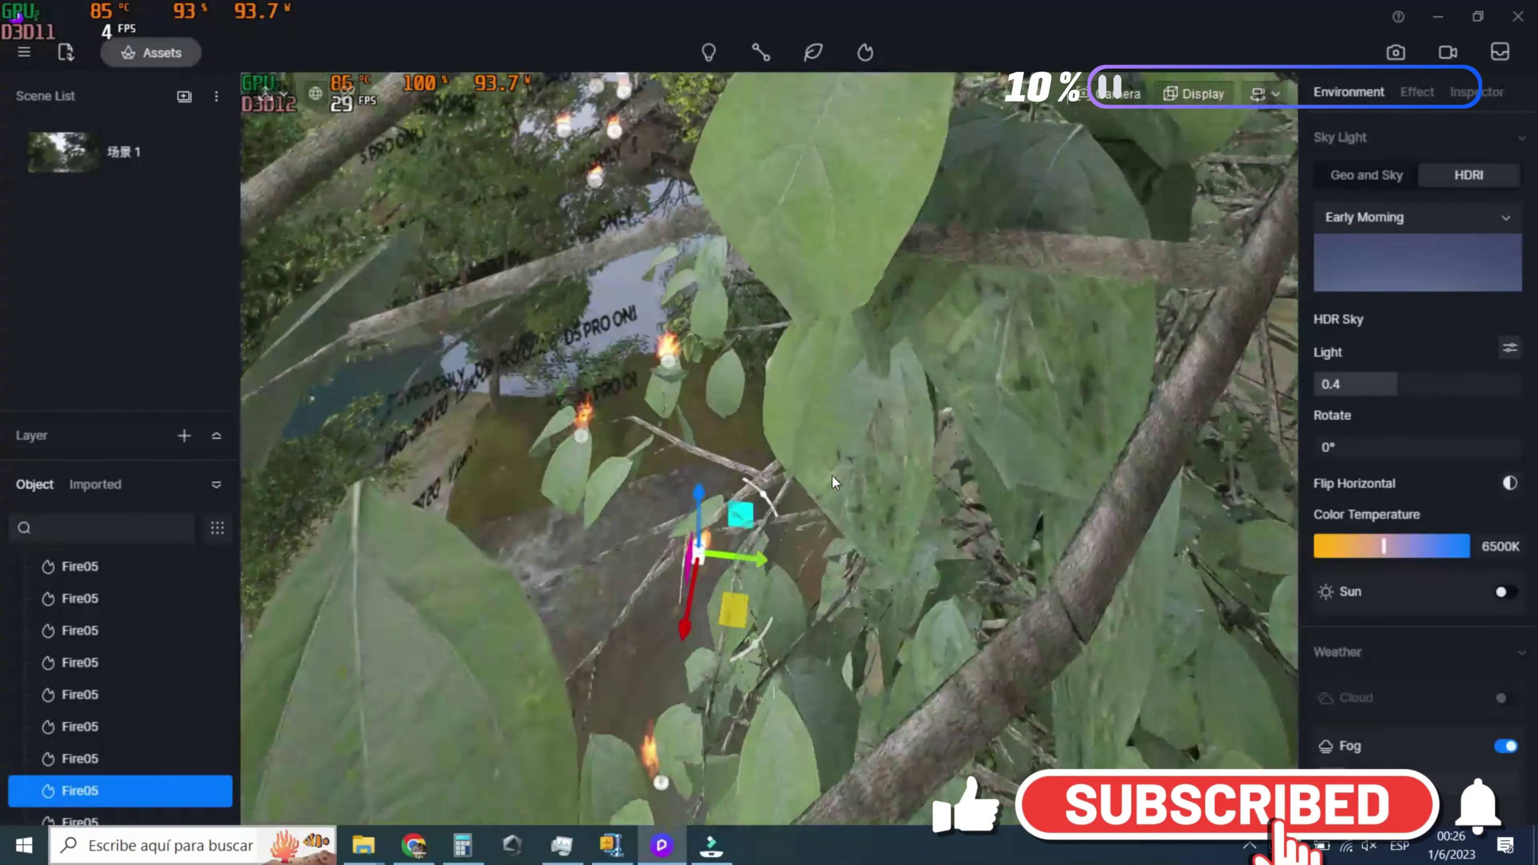
key("w")
key("w")
key("w")
key("w")
key("w")
key("w")
key("w")
key("w")
key("w")
mouse_move(831, 475)
right_mouse_down()
mouse_move(780, 476)
mouse_move(822, 442)
mouse_move(665, 400)
mouse_move(628, 366)
right_mouse_up()
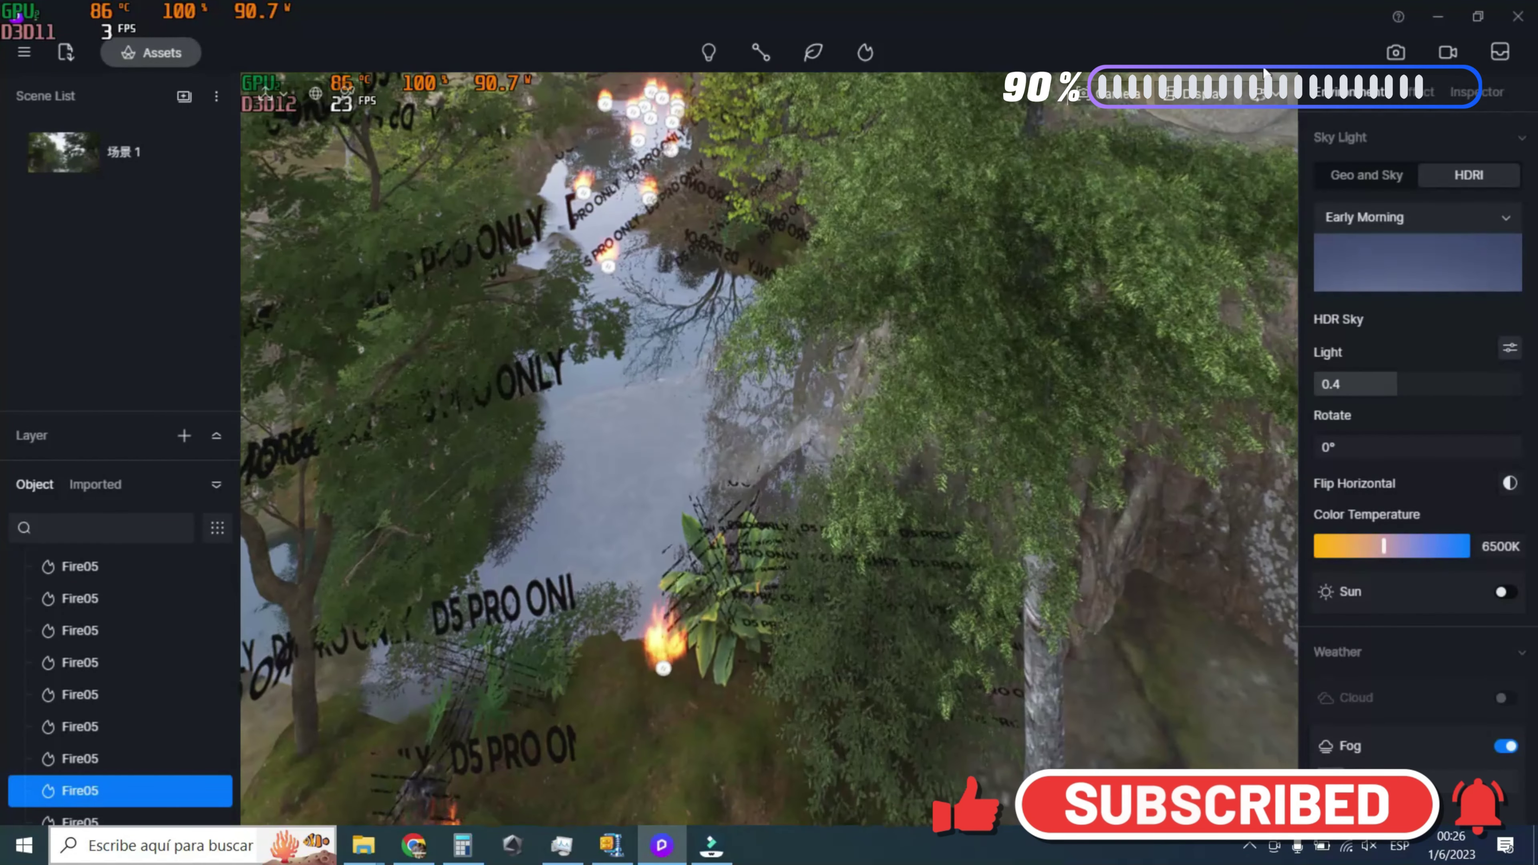
left_click(1119, 94)
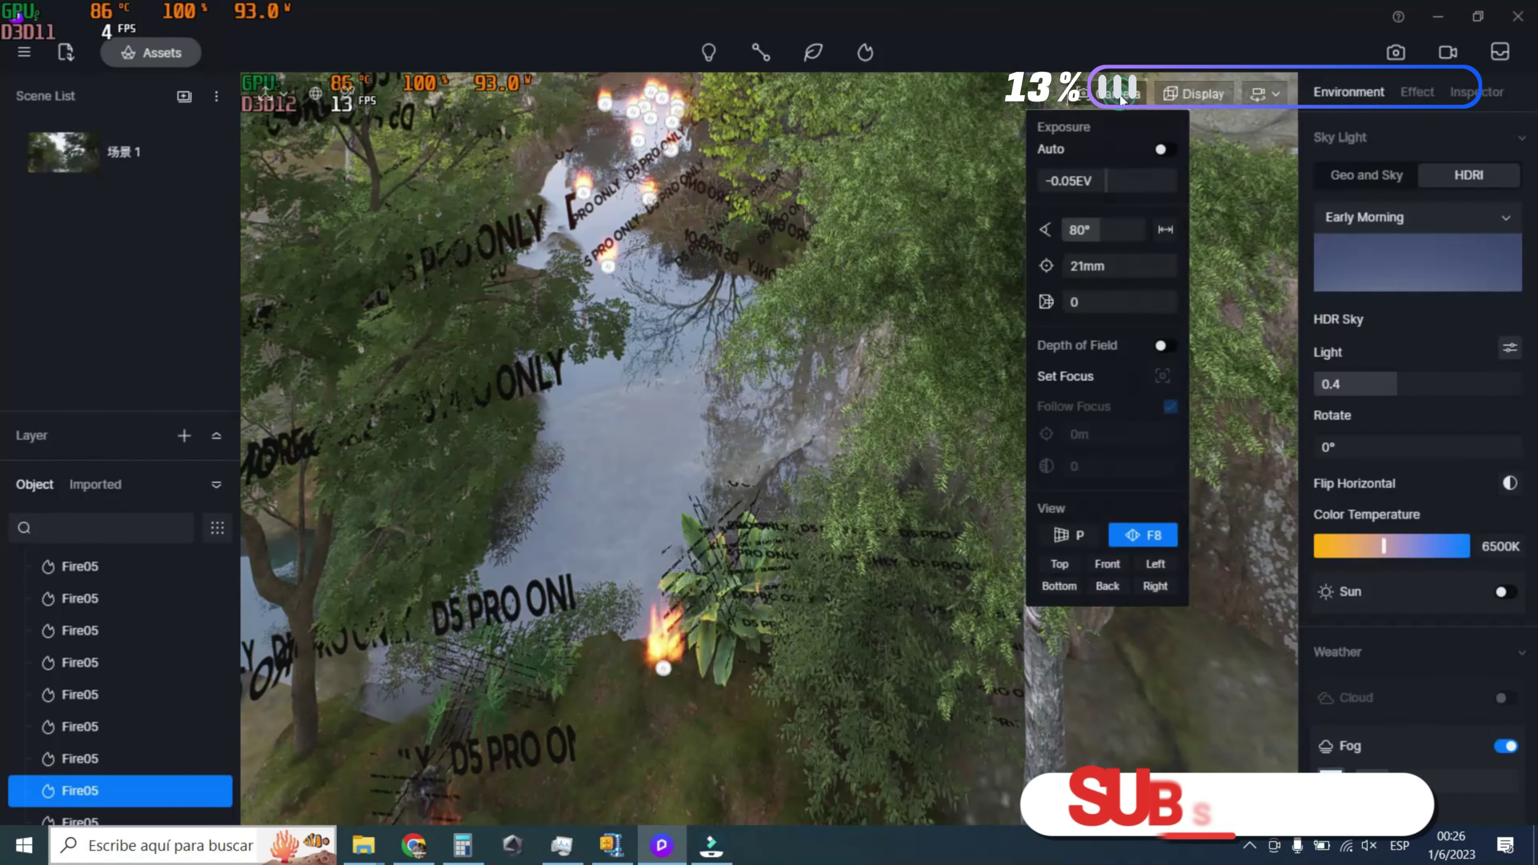
Switch navigation to Fly, select the water plane, and swing low toward the mirrored flames
left_click(1272, 97)
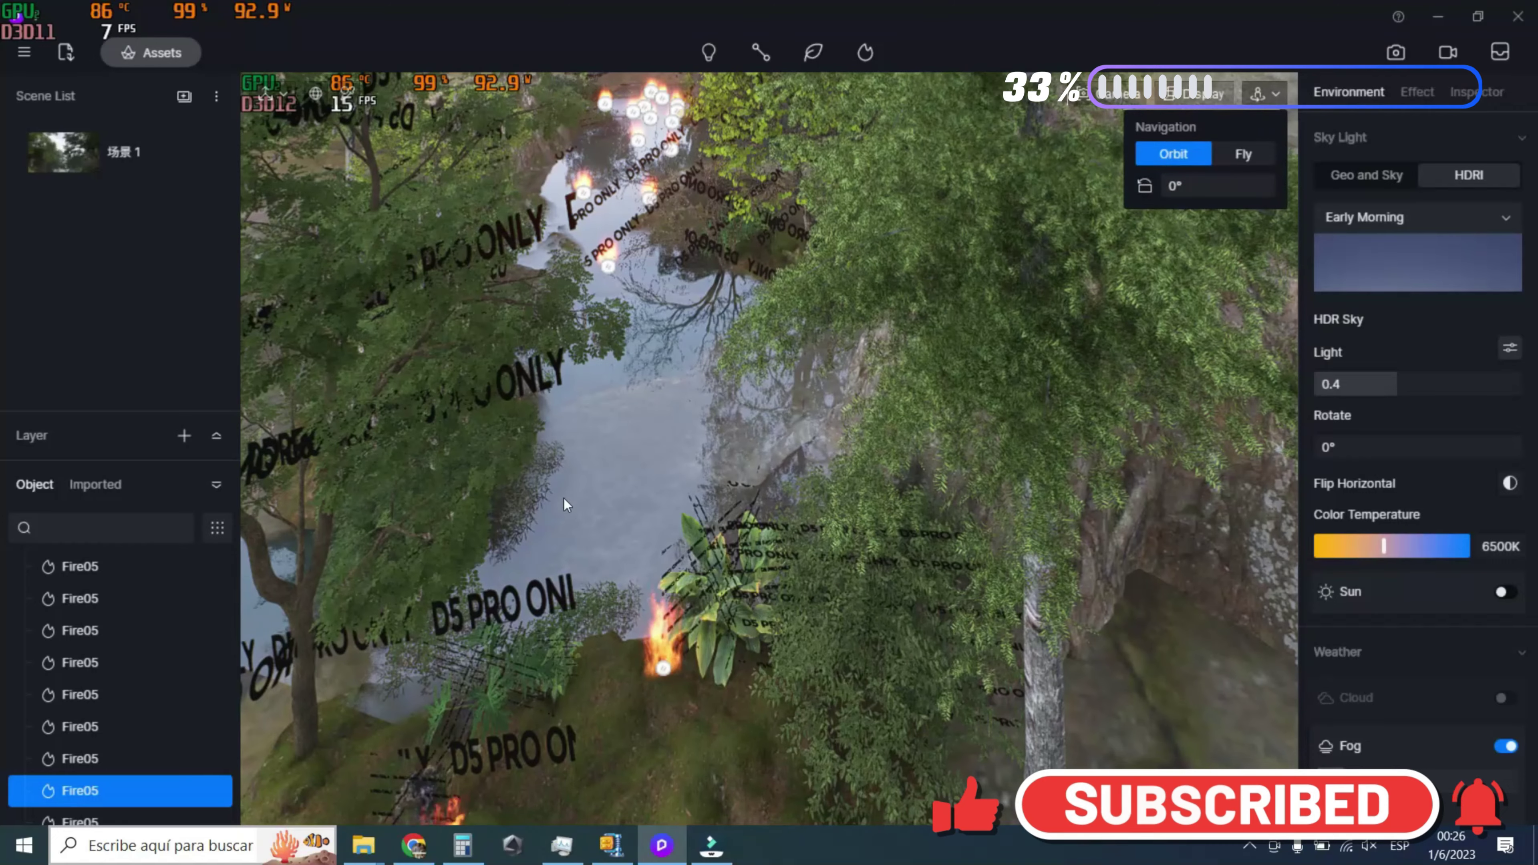
left_click(663, 424)
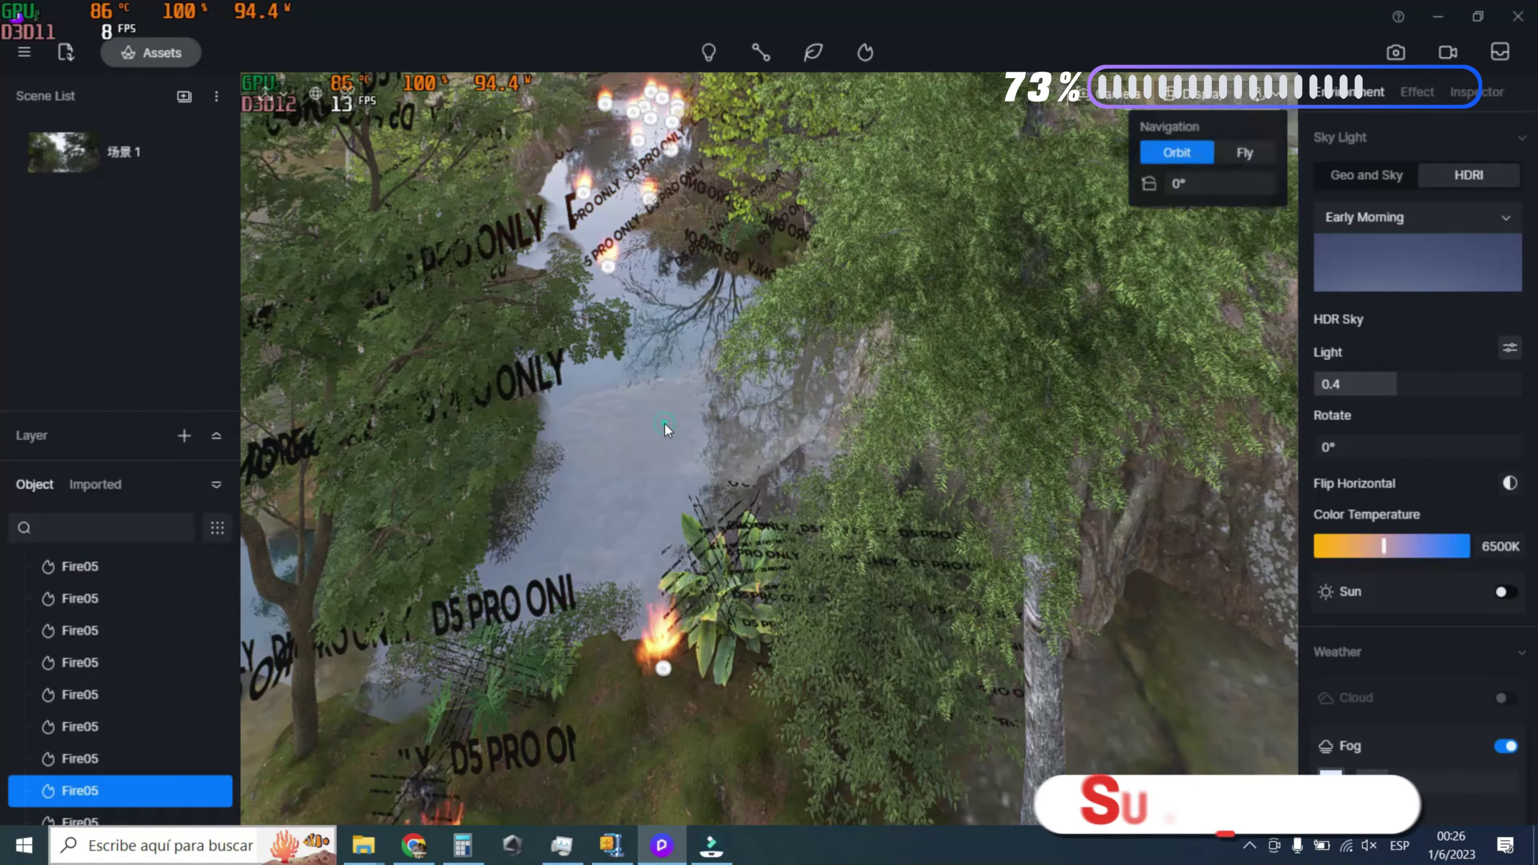
mouse_move(643, 471)
right_mouse_down()
mouse_move(615, 464)
mouse_move(726, 426)
mouse_move(726, 389)
right_mouse_up()
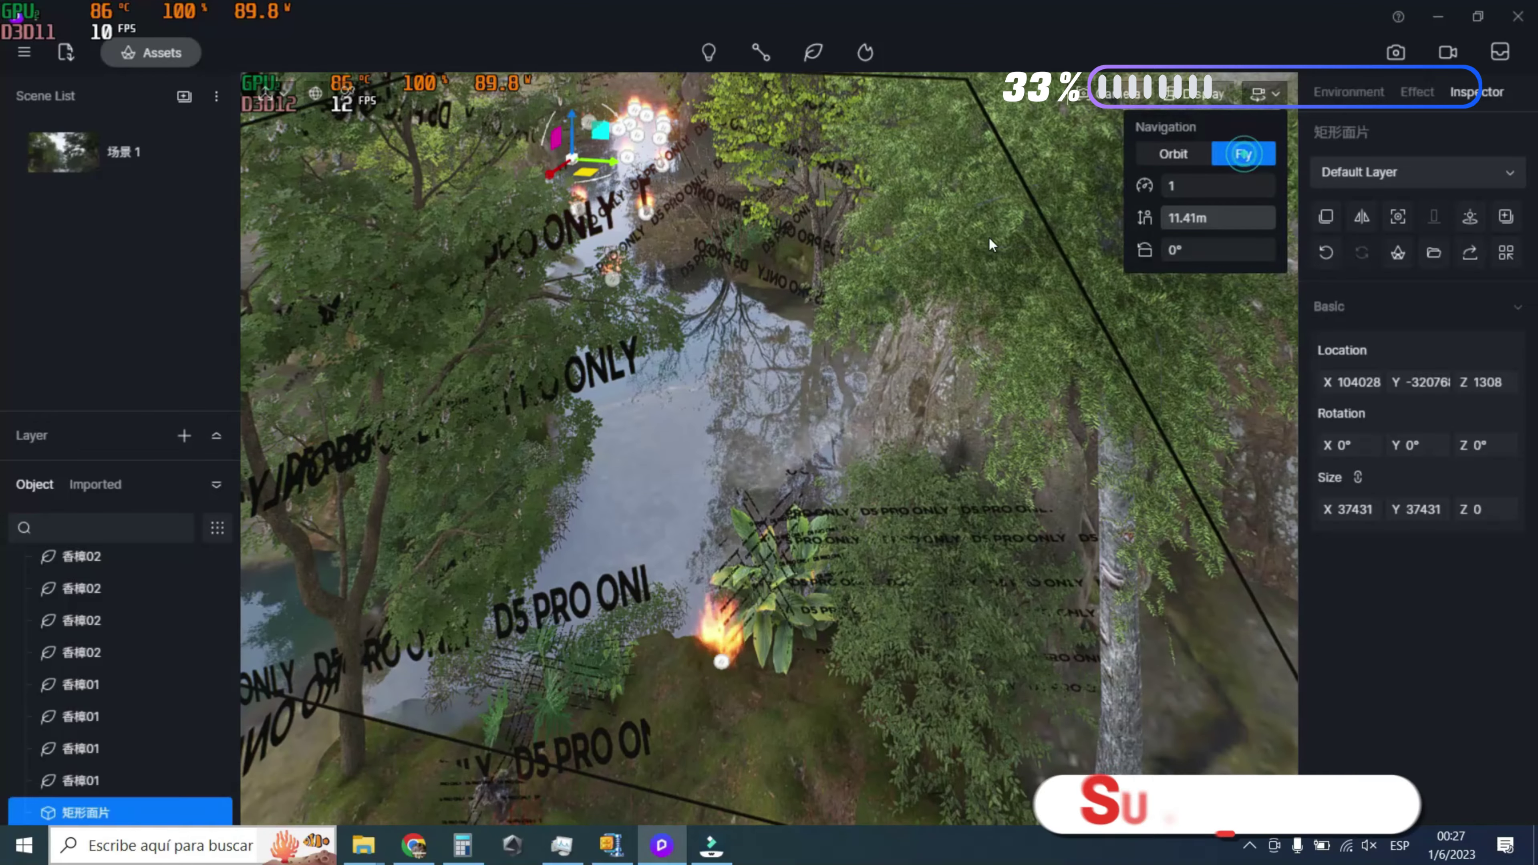
mouse_move(916, 267)
right_mouse_down()
mouse_move(753, 303)
mouse_move(676, 346)
mouse_move(508, 507)
mouse_move(552, 476)
mouse_move(572, 321)
mouse_move(523, 268)
mouse_move(264, 446)
mouse_move(160, 318)
mouse_move(1022, 621)
right_mouse_up()
Deselect the water plane to return to the environment settings
left_click(675, 347)
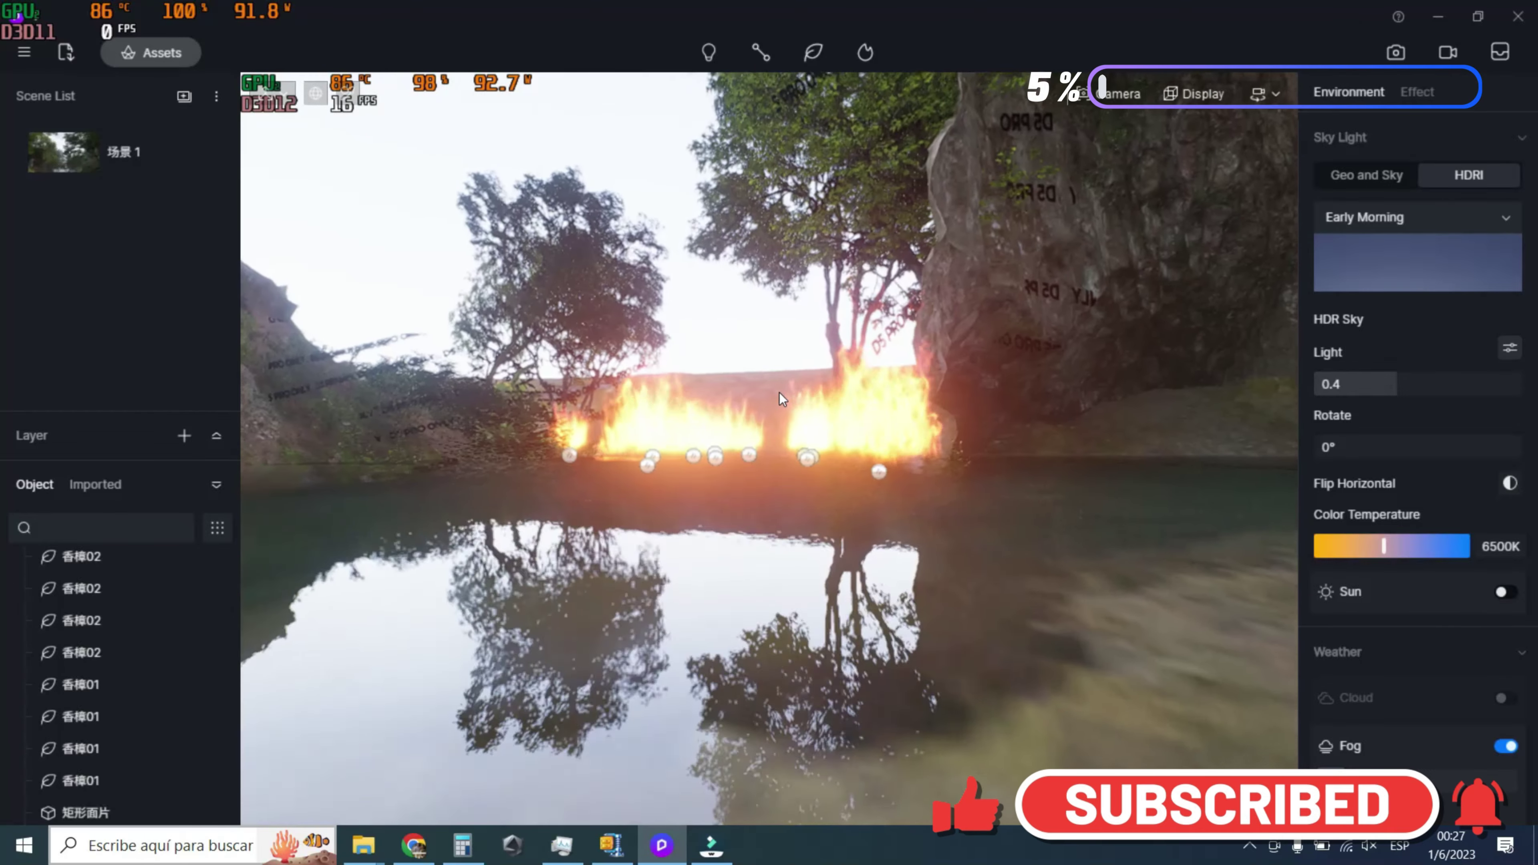
Dolly the camera across the water until it sits beside the Fire05 flames near the tree
scroll(778, 394, "up", 5)
scroll(775, 404, "up", 2)
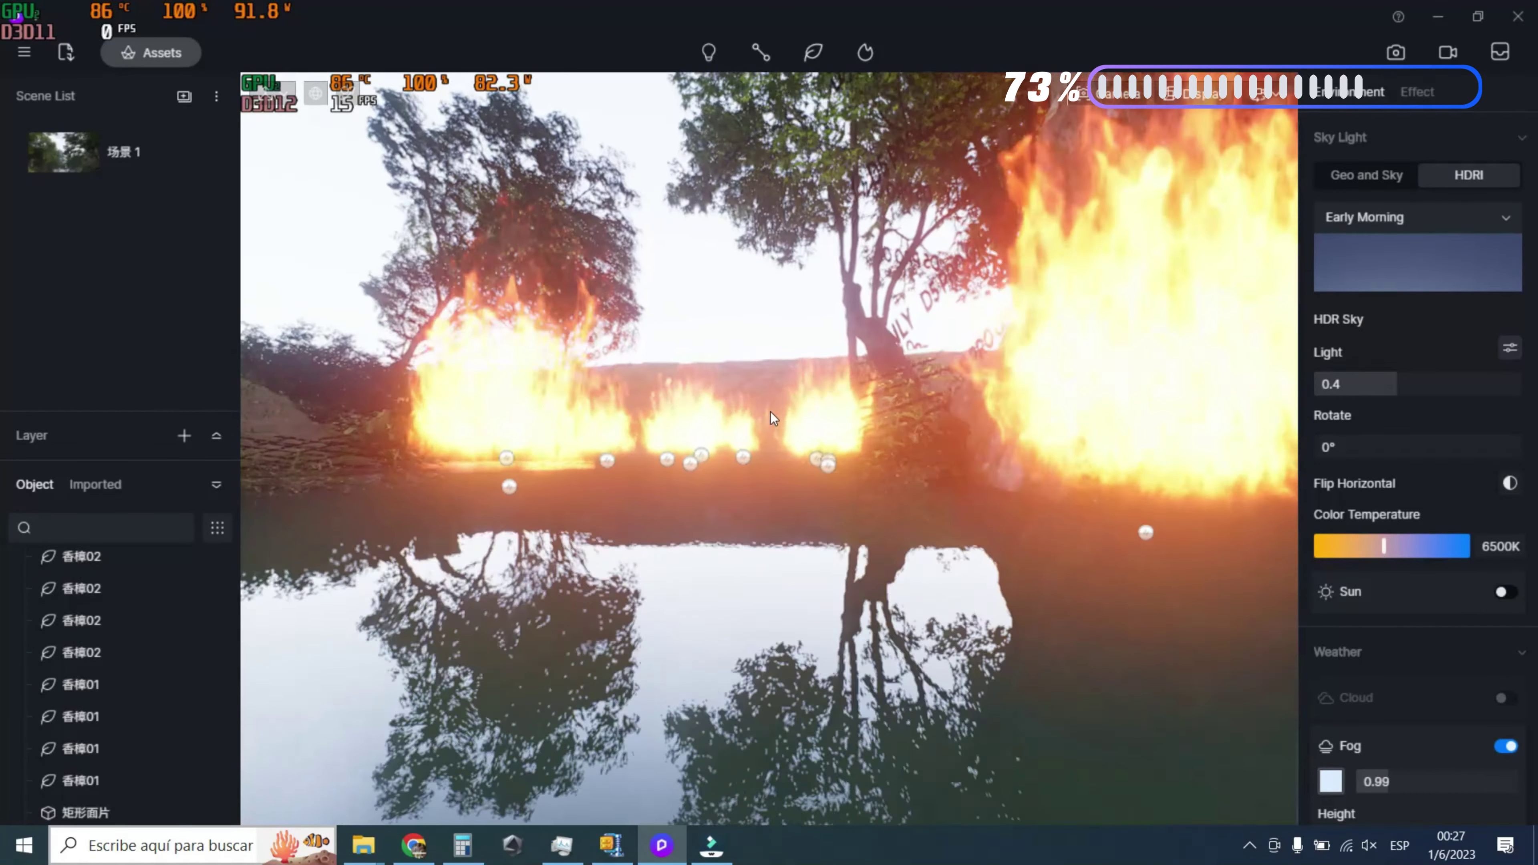
scroll(770, 416, "up", 2)
scroll(793, 326, "up", 2)
scroll(796, 315, "up", 2)
scroll(796, 315, "up", 2)
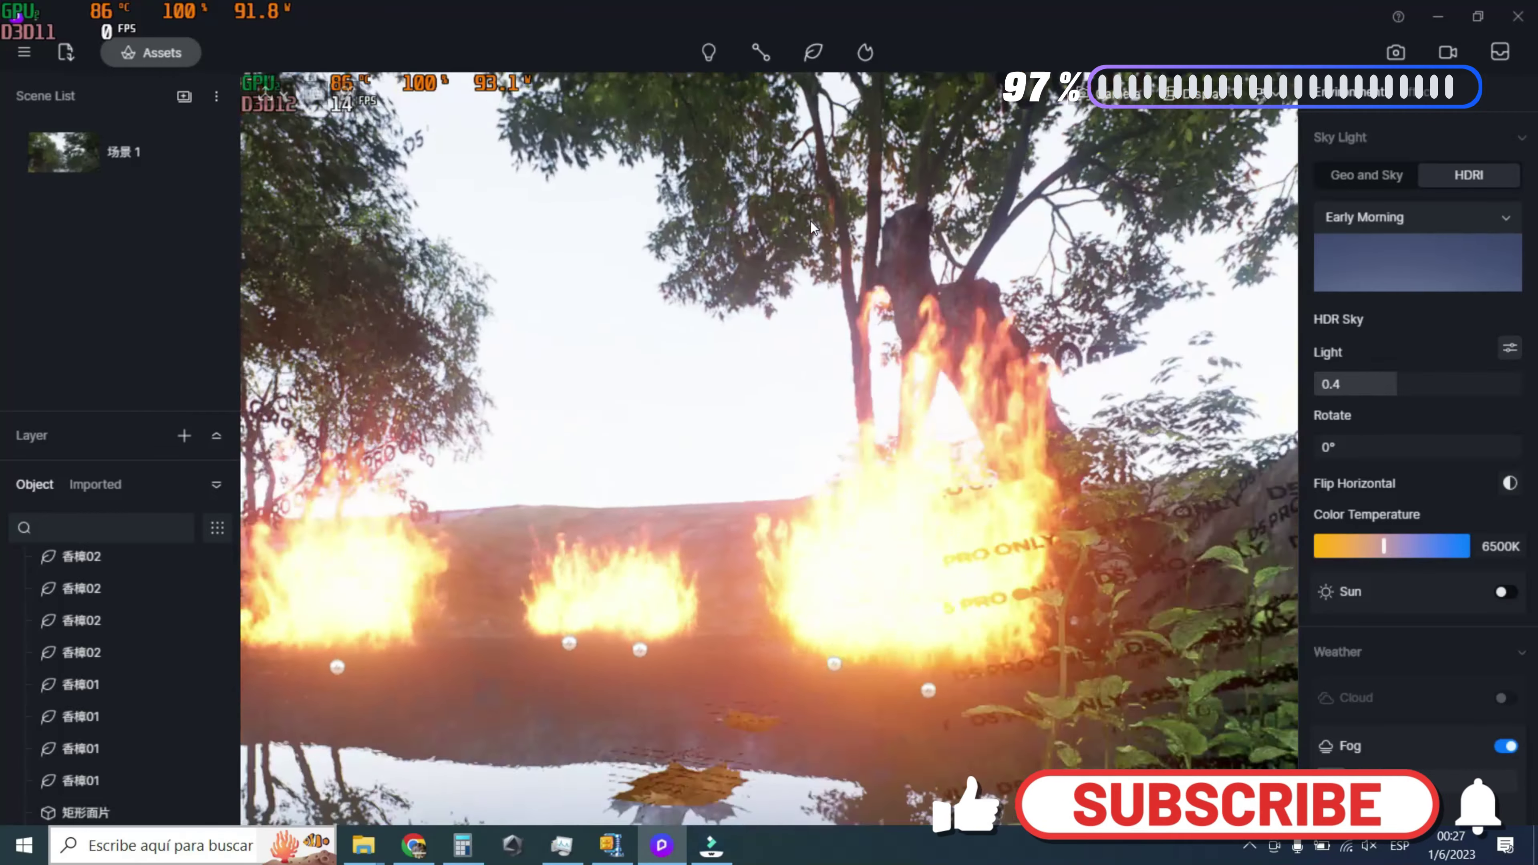
scroll(809, 221, "up", 2)
scroll(810, 301, "up", 2)
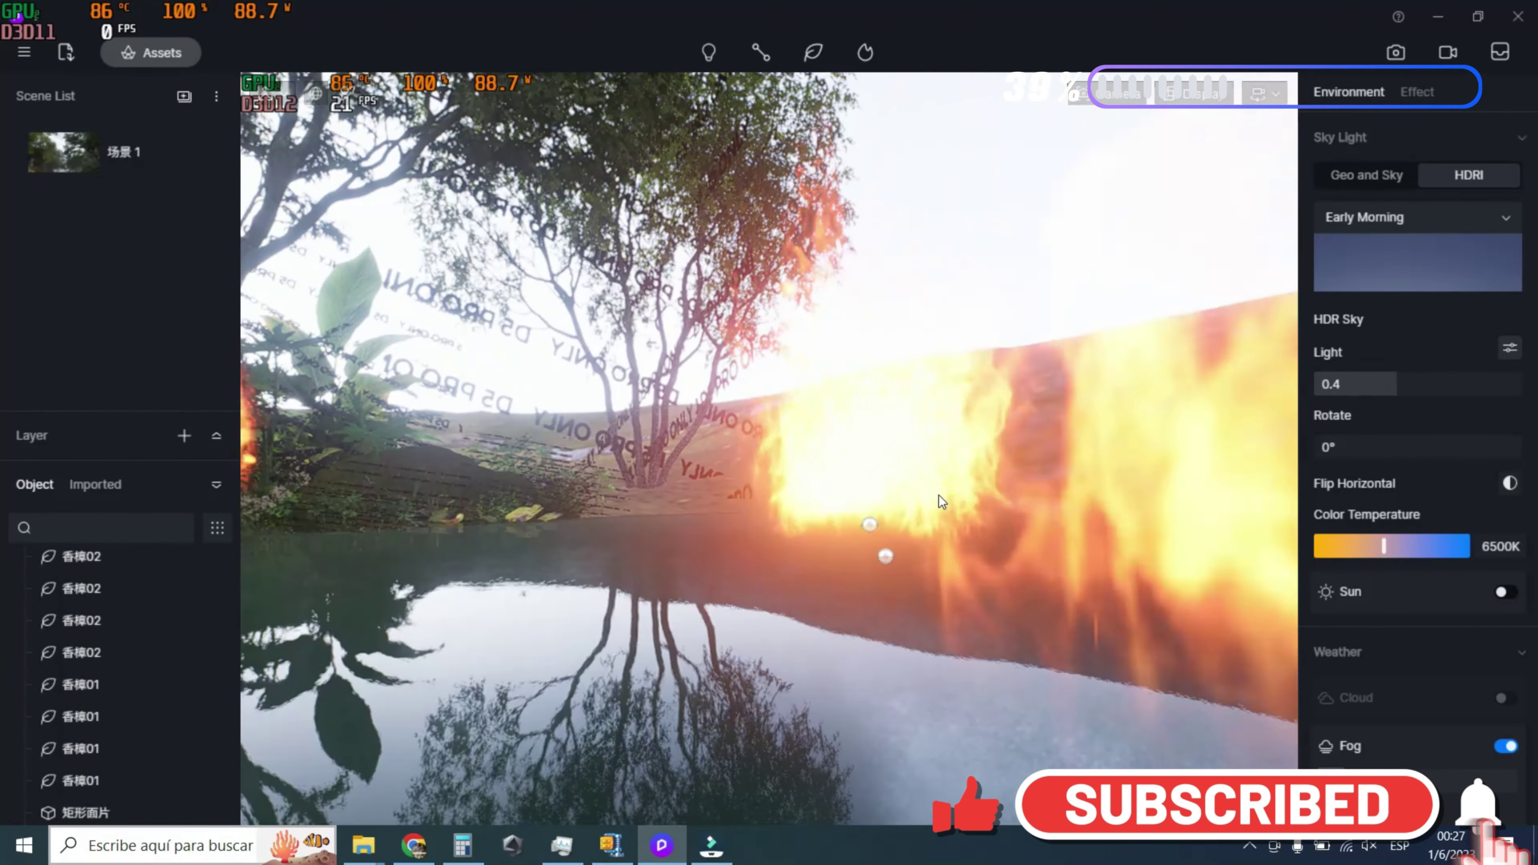